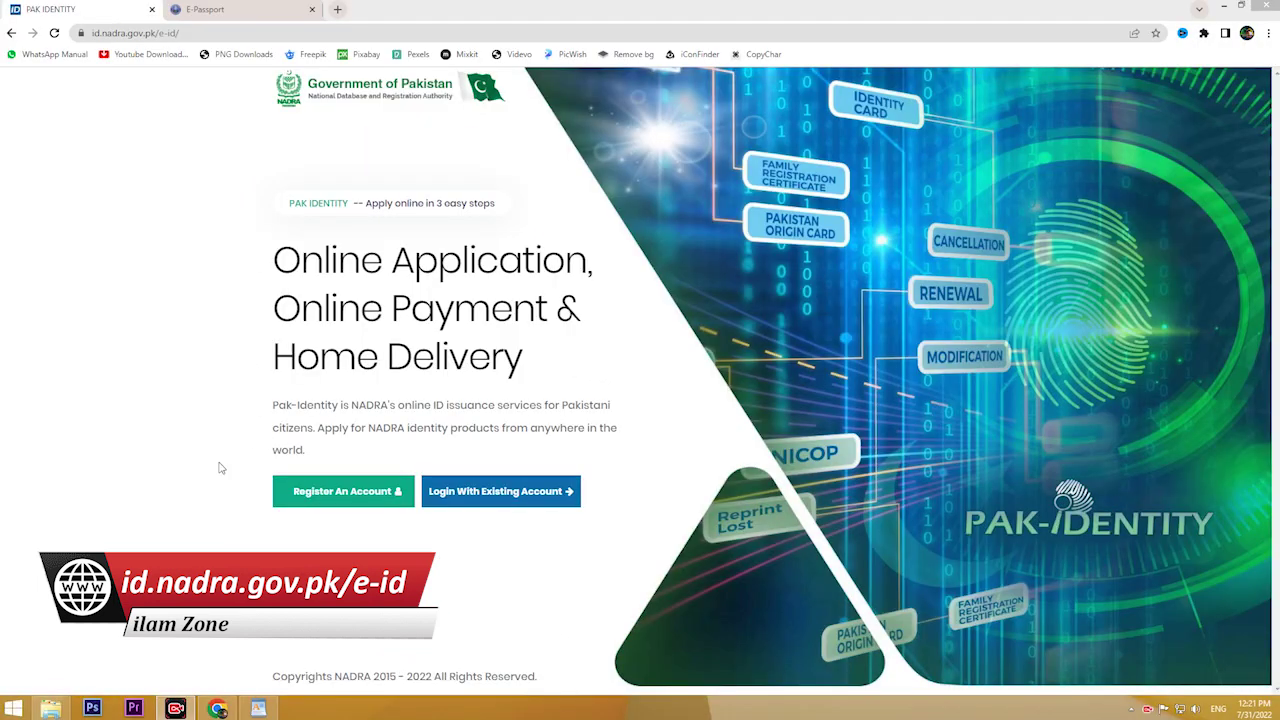
# Step: Open the new-account registration form, review its Step 1 fields, then switch to signing in
pyautogui.click(341, 497)
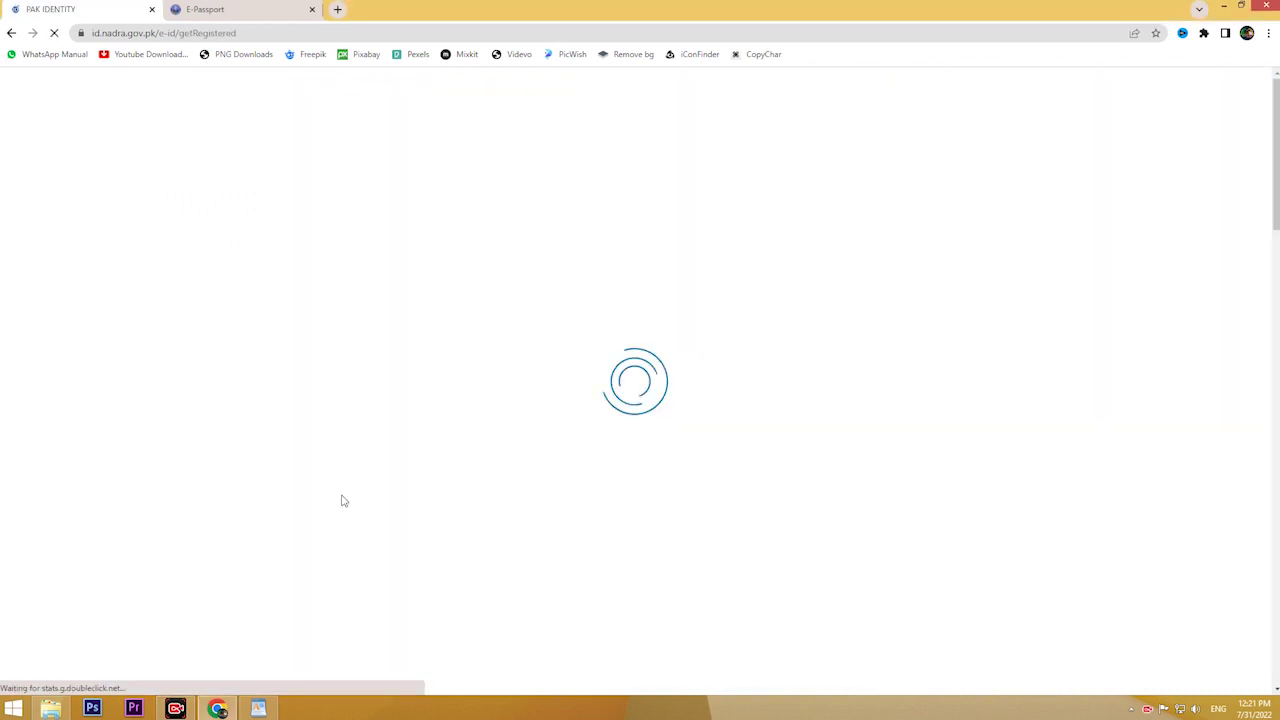
pyautogui.scroll(-3, 574, 373)
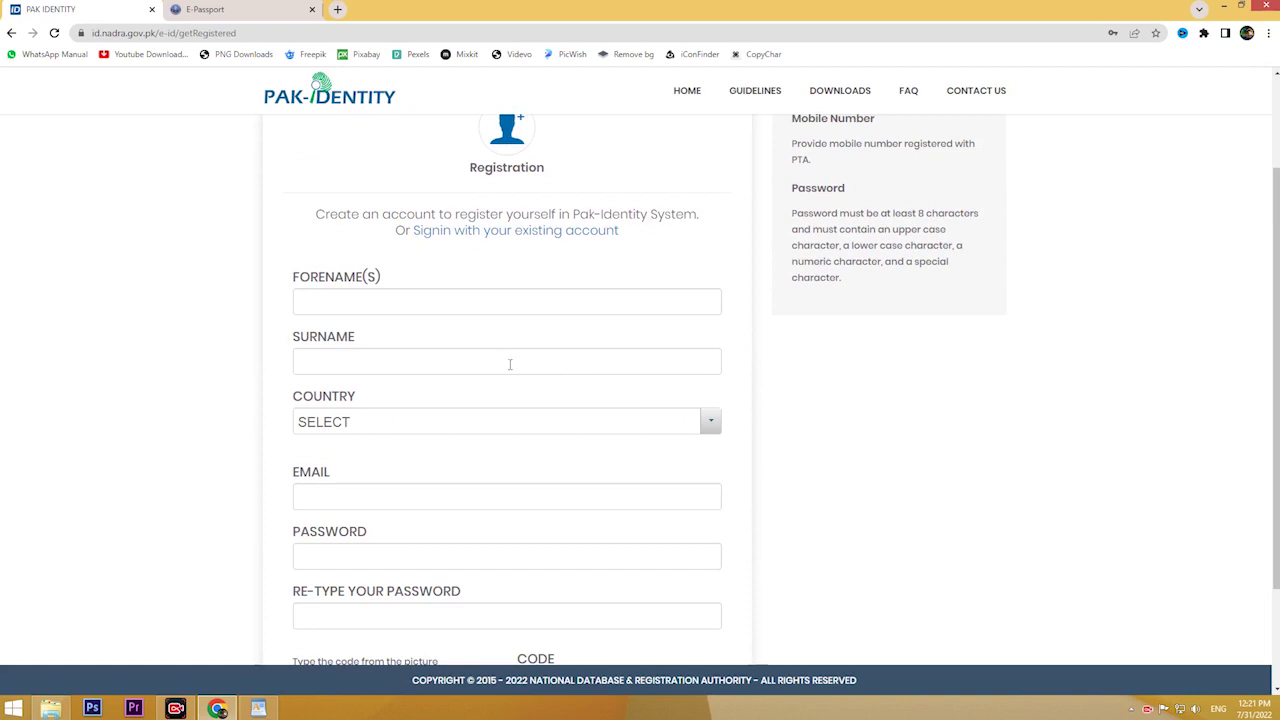
pyautogui.scroll(-1, 460, 345)
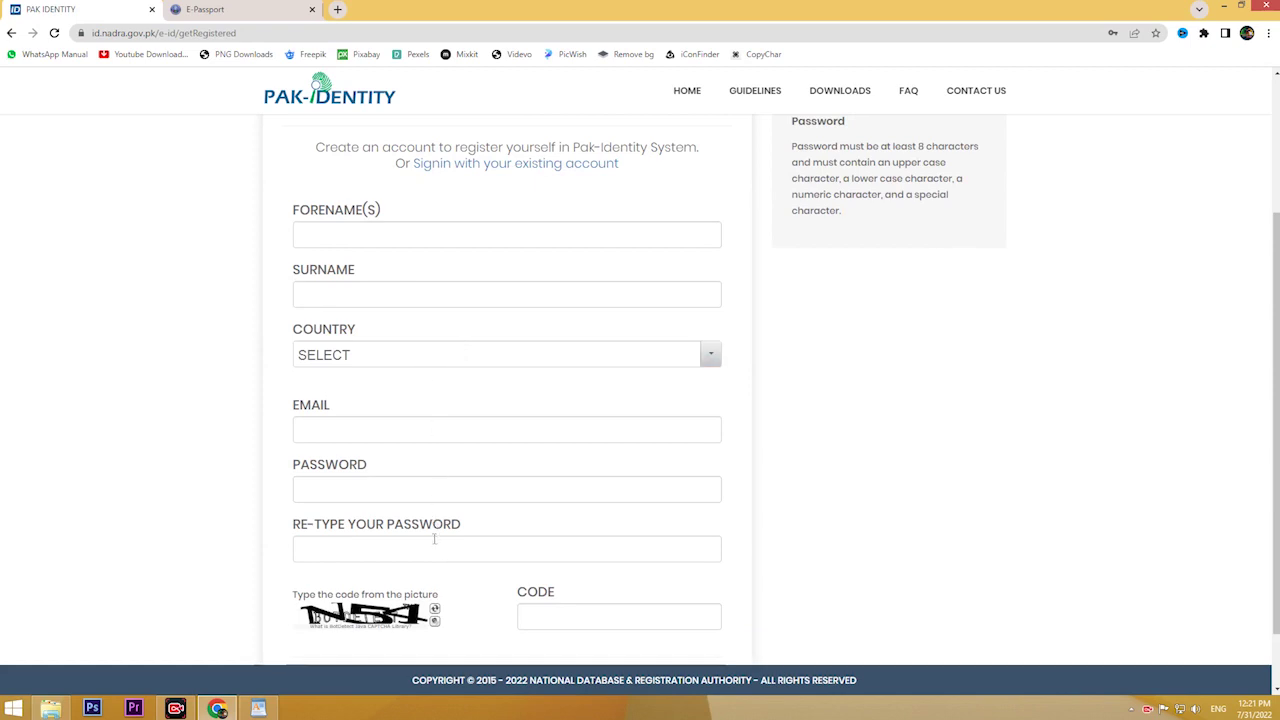
pyautogui.scroll(-1, 435, 545)
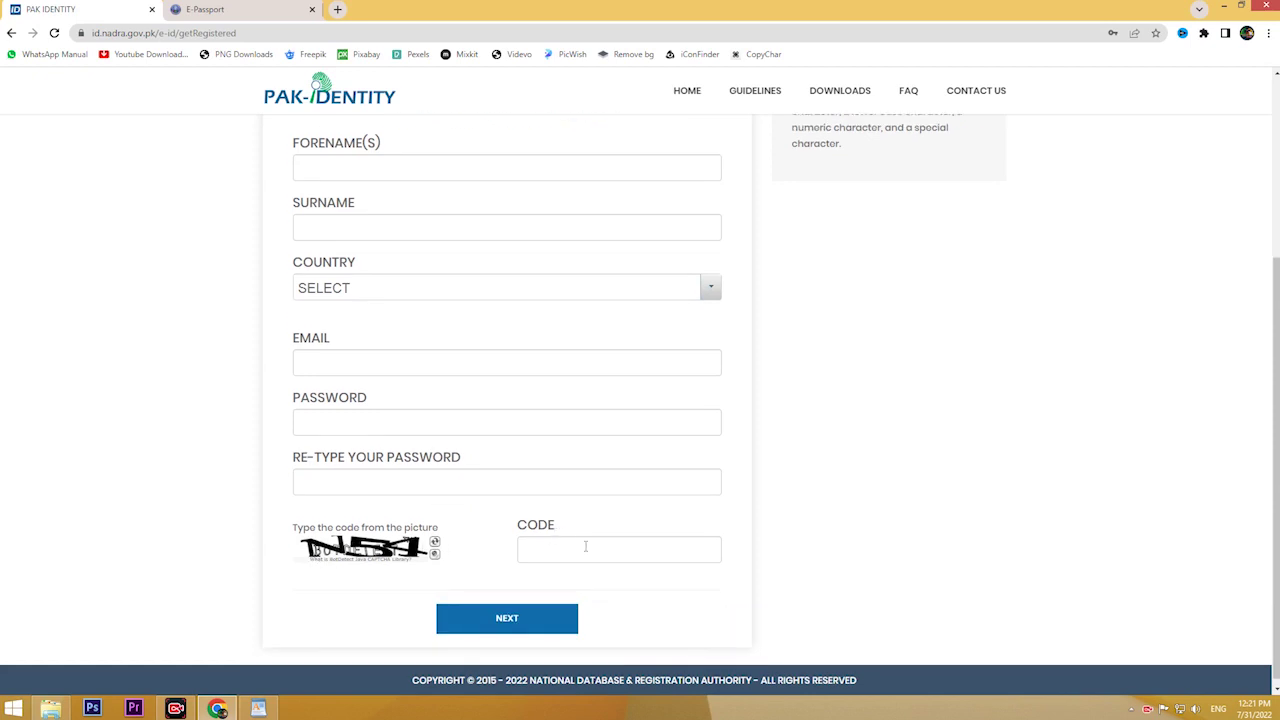
pyautogui.scroll(1, 504, 290)
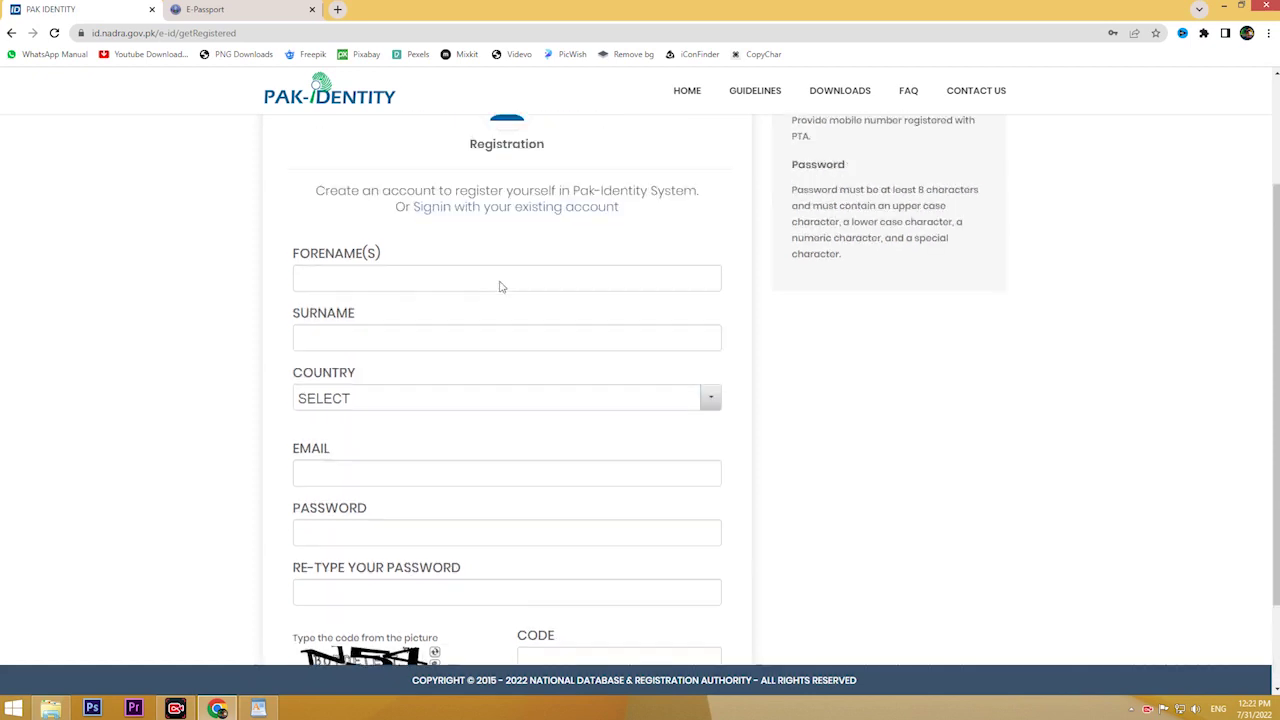
pyautogui.scroll(1, 501, 287)
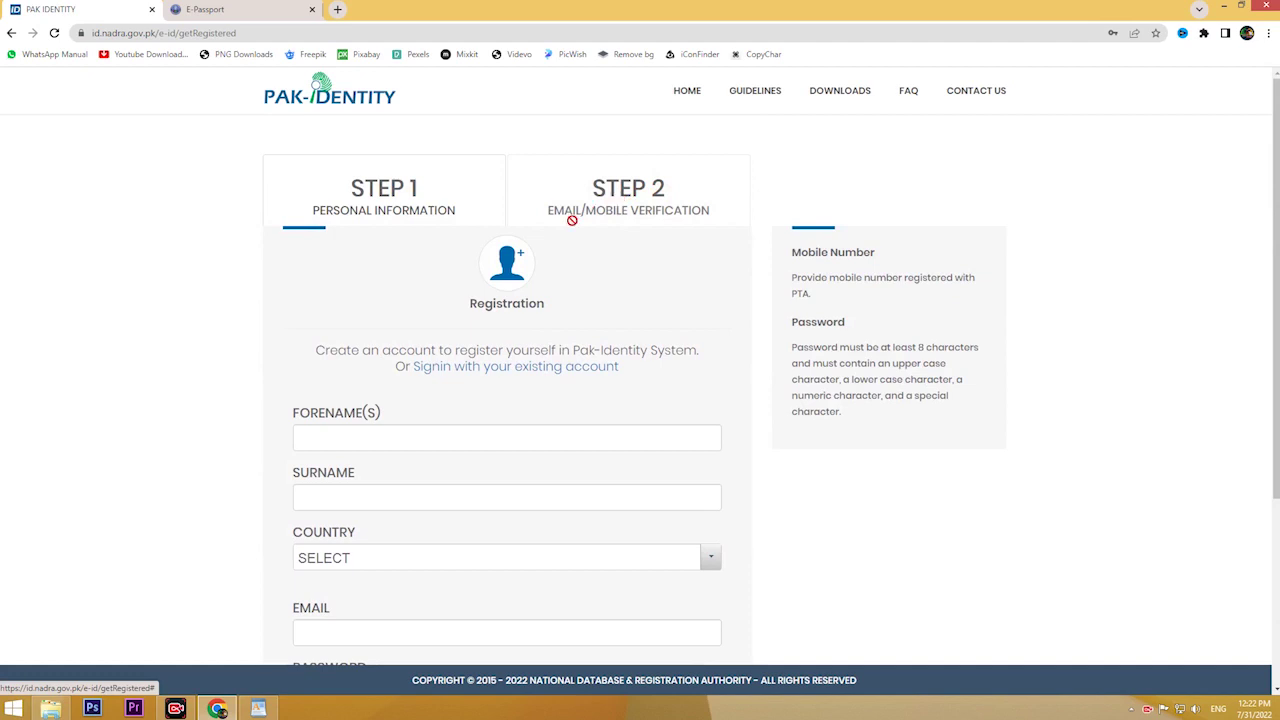
pyautogui.click(493, 368)
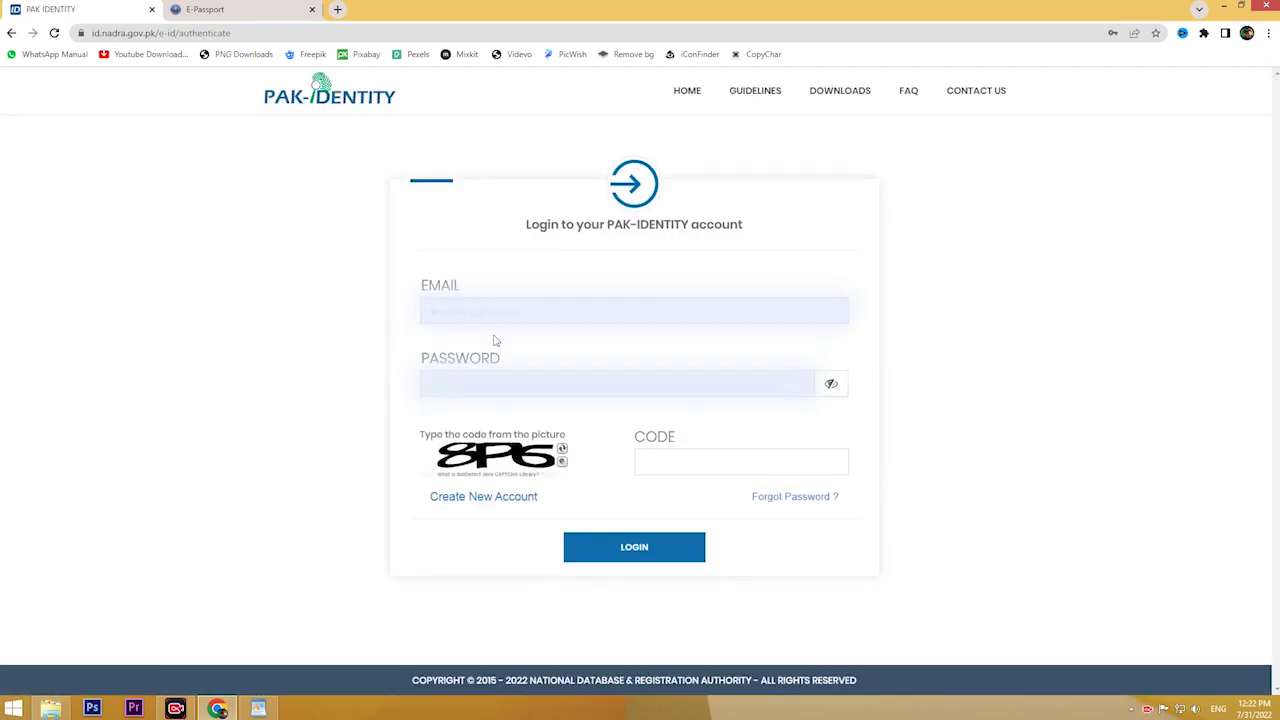
# Step: Log in with the account email, password and picture code, and accept the terms and conditions
pyautogui.click(674, 458)
pyautogui.click(600, 552)
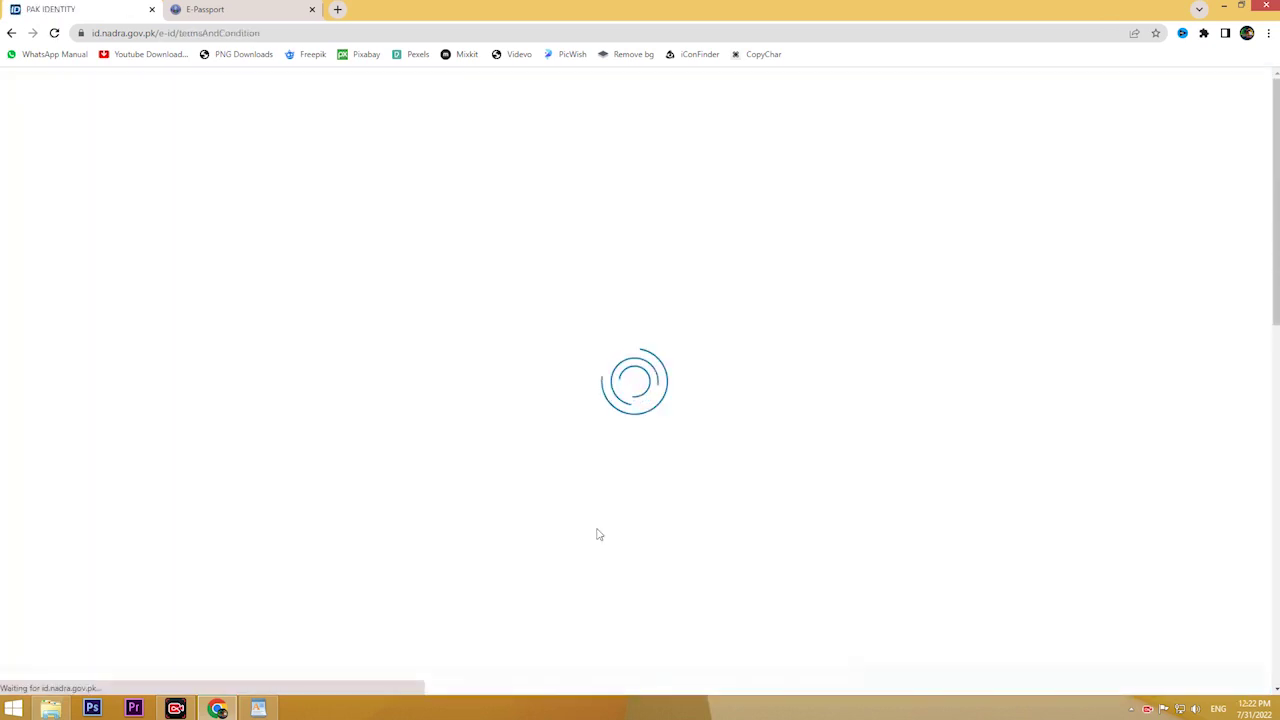
pyautogui.scroll(-2, 595, 517)
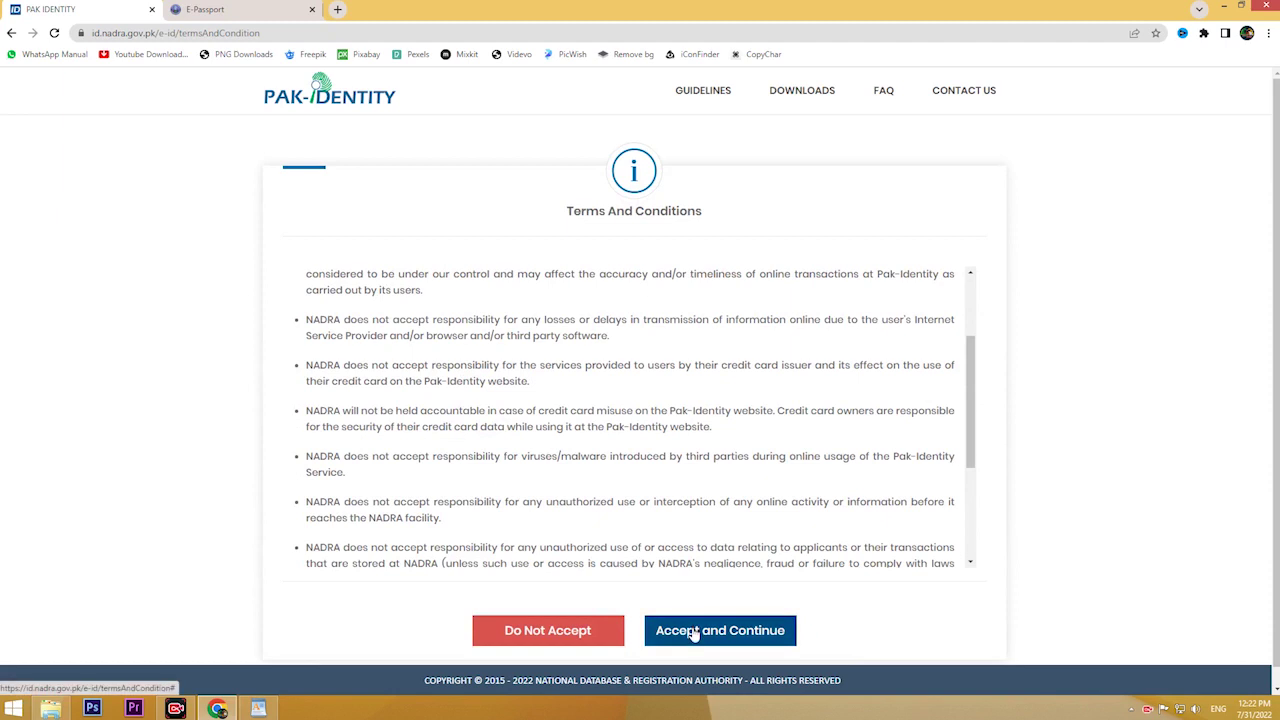
pyautogui.click(695, 640)
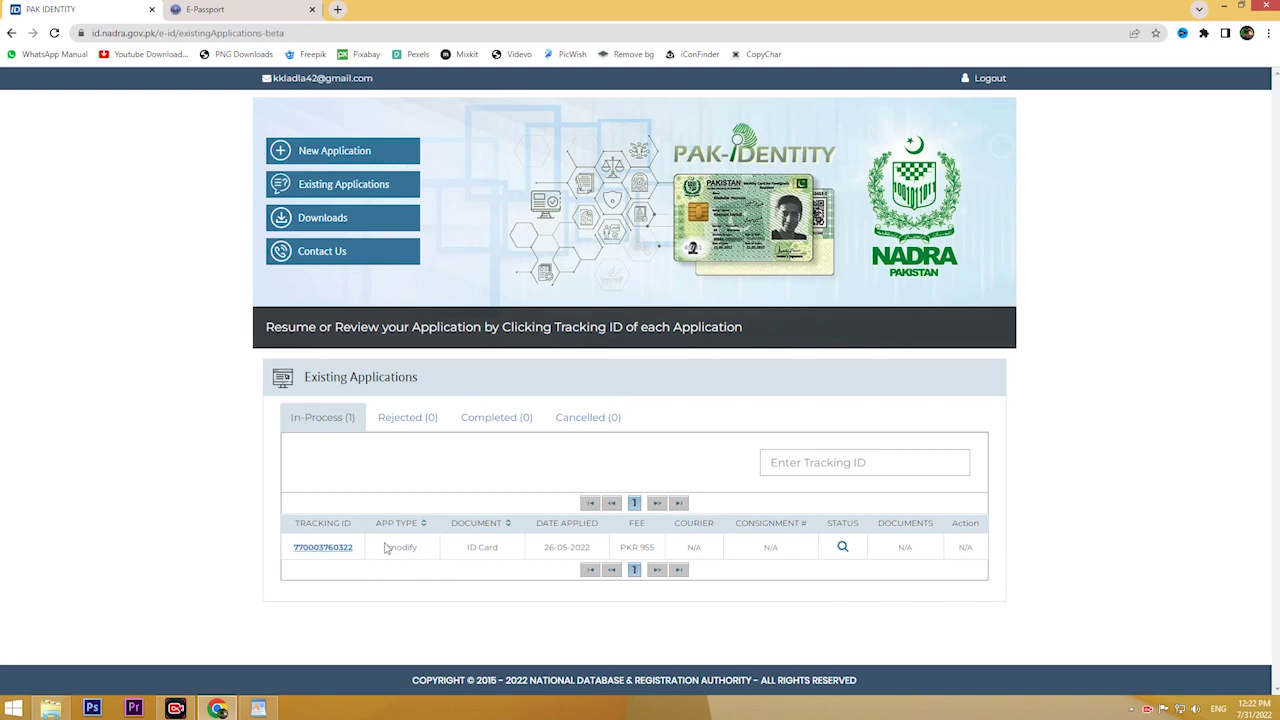
pyautogui.click(842, 549)
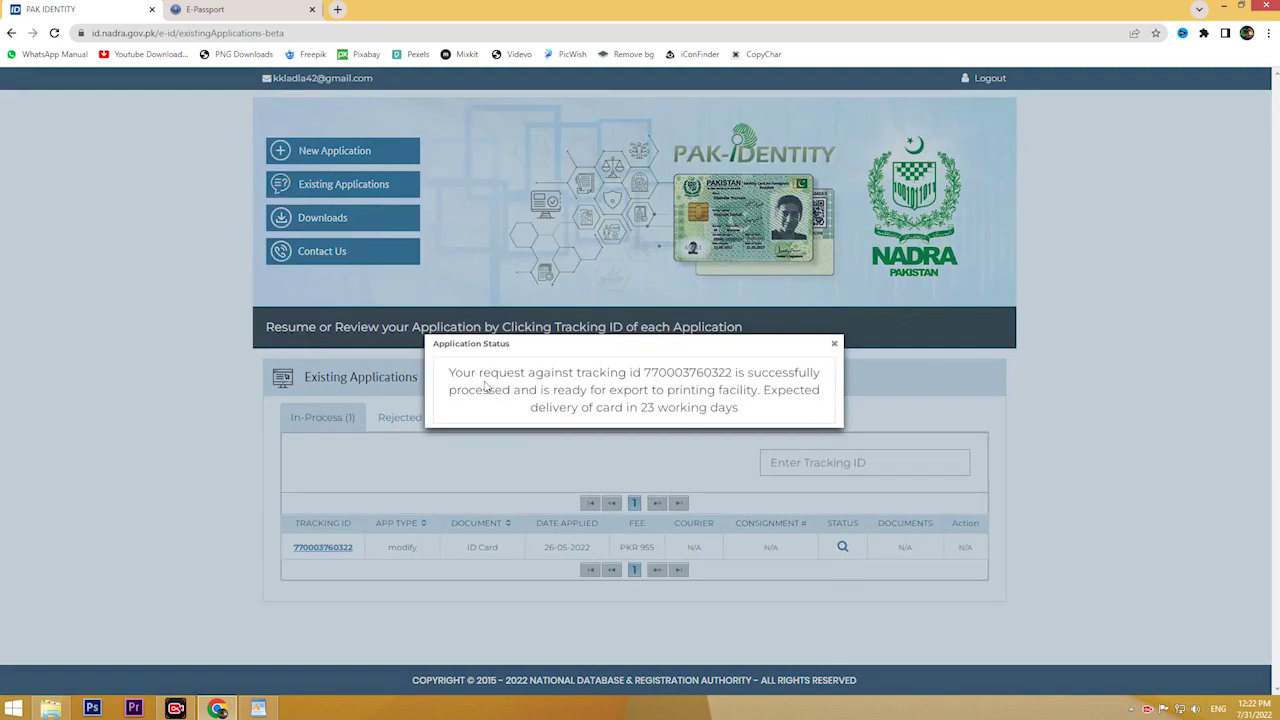
pyautogui.click(834, 344)
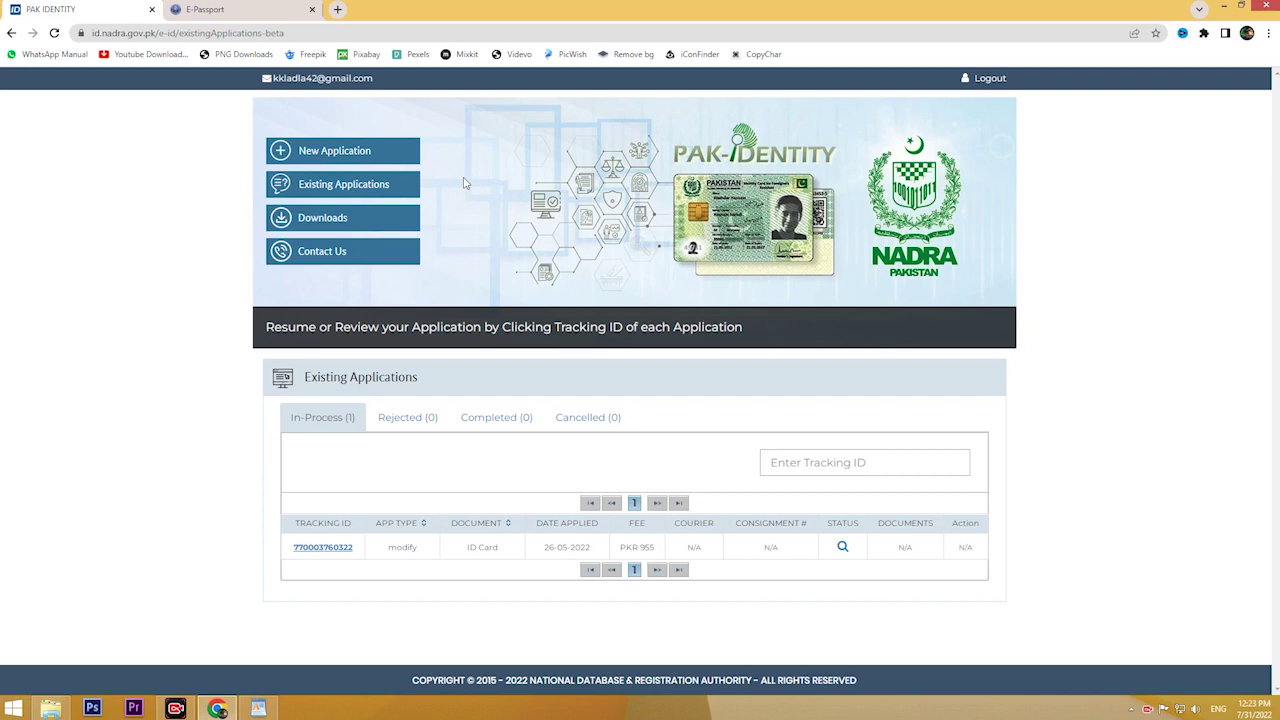
# Step: Start a new application choosing Issuance of Identity Document, Identity card, then ID Card
pyautogui.click(330, 152)
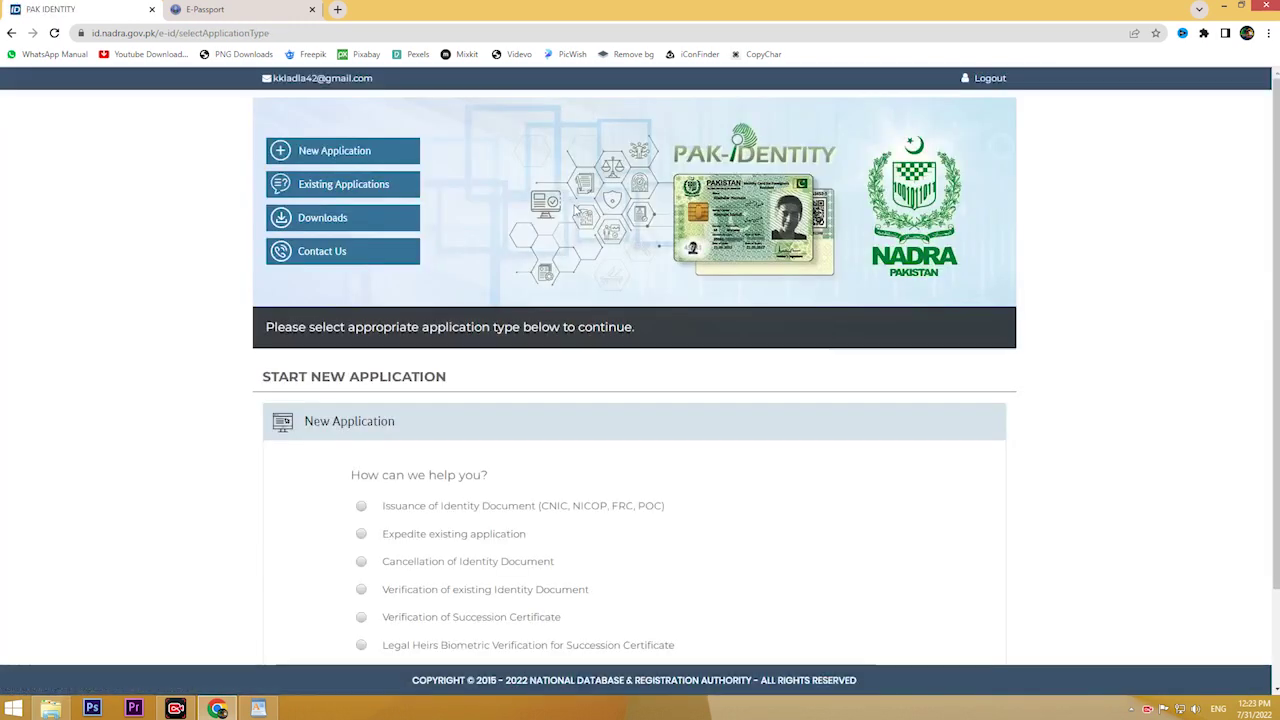
pyautogui.scroll(-3, 578, 207)
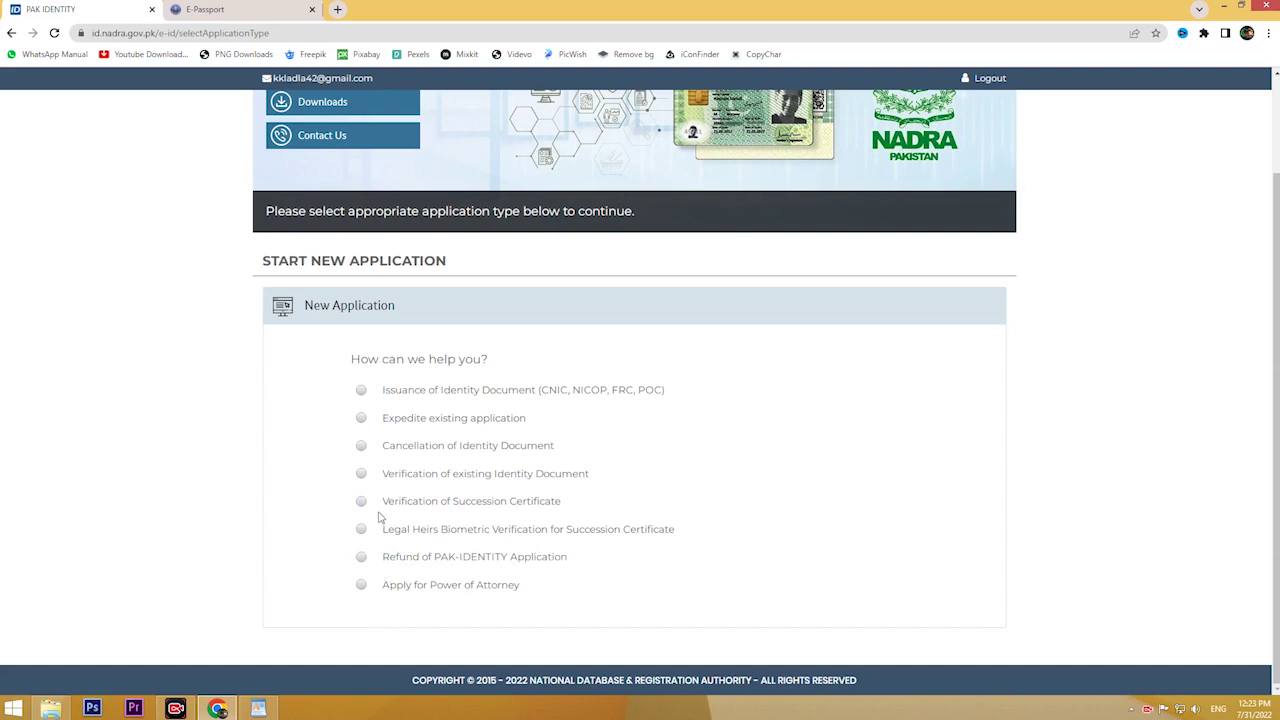
pyautogui.click(361, 391)
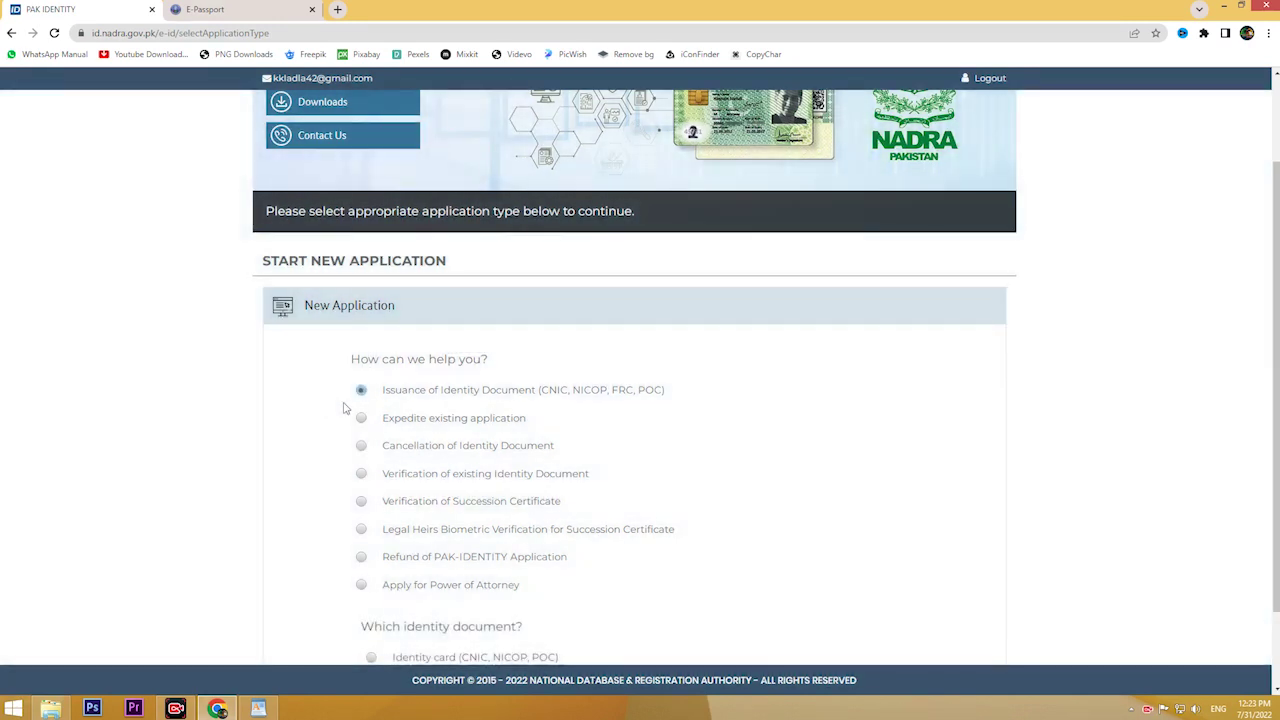
pyautogui.scroll(-1, 545, 376)
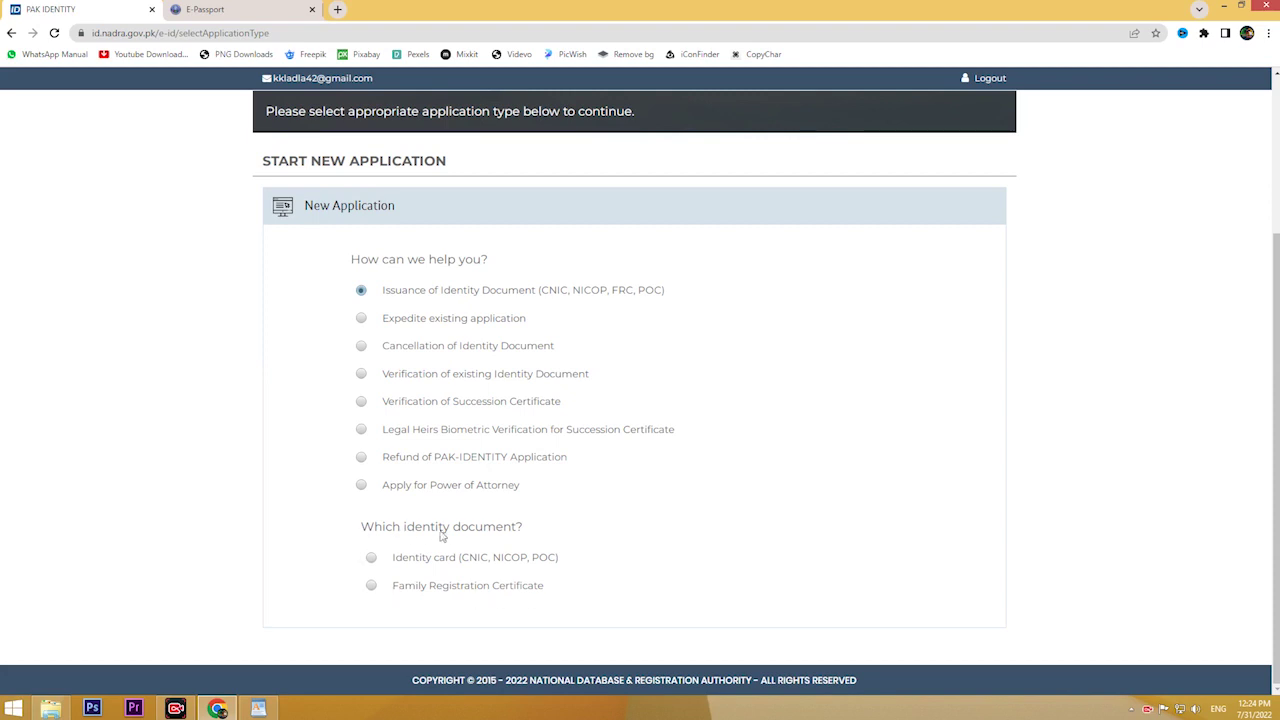
pyautogui.click(372, 558)
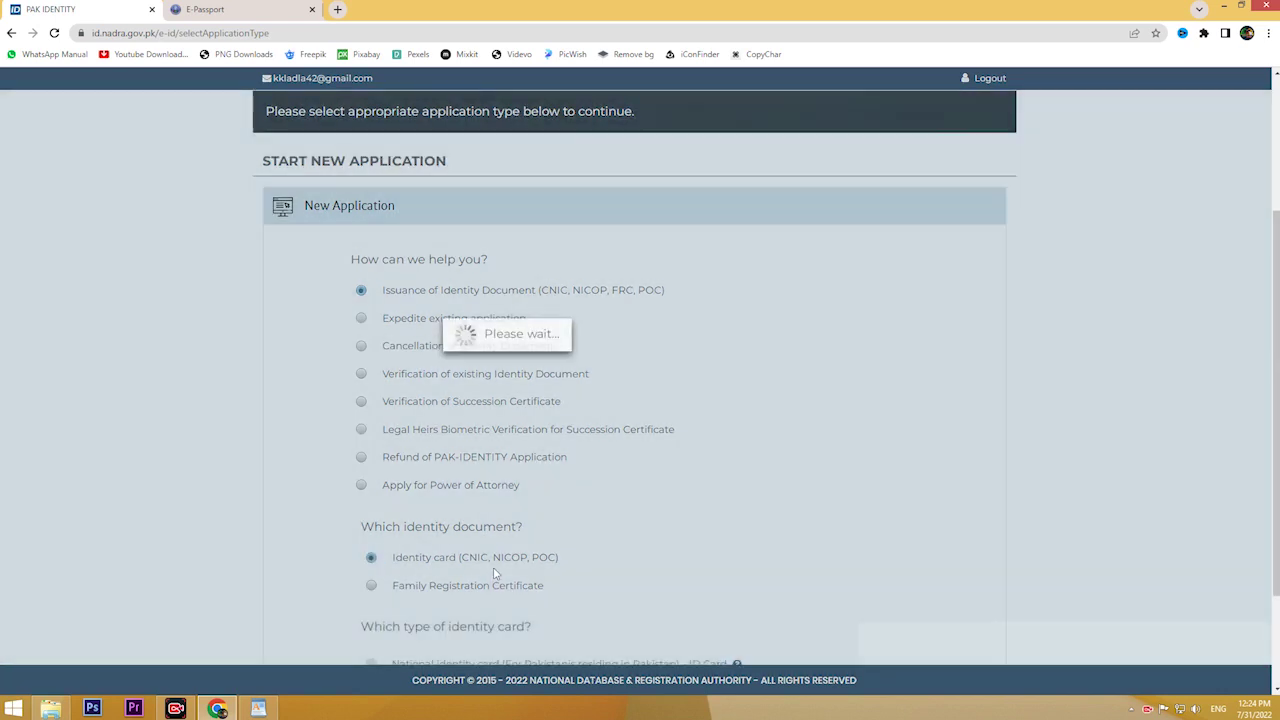
pyautogui.scroll(-2, 378, 545)
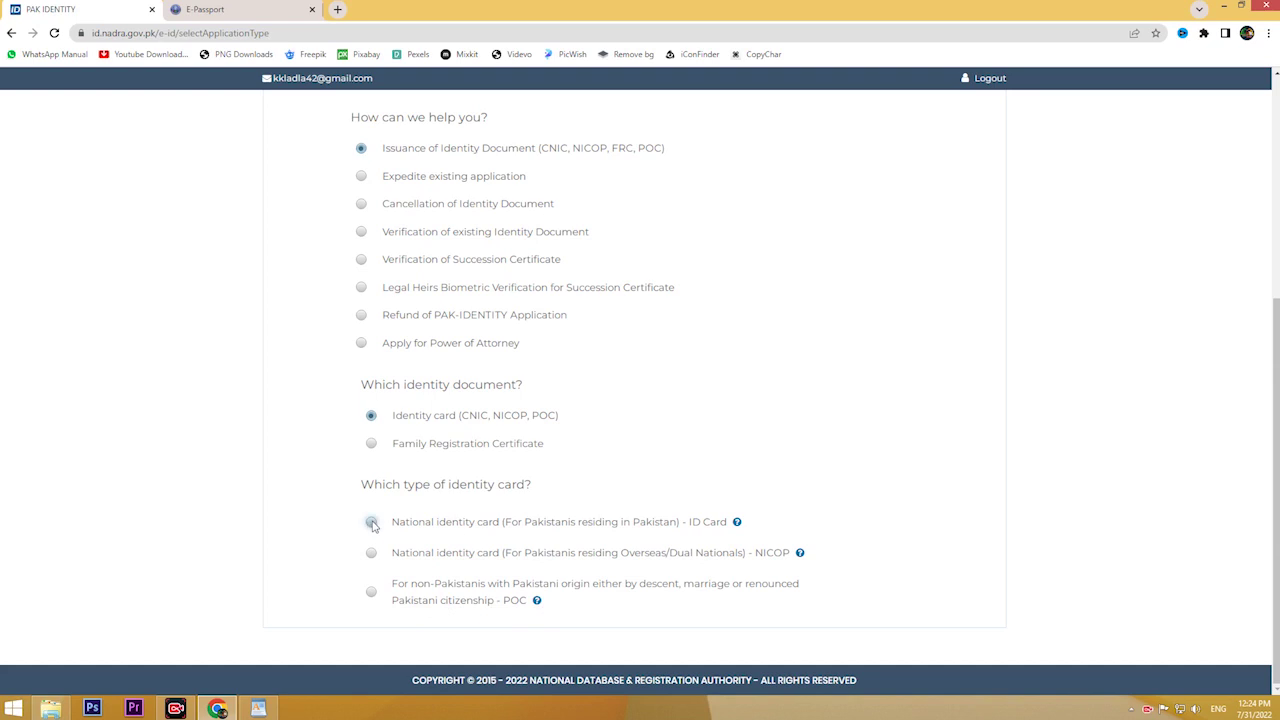
pyautogui.click(372, 523)
# Step: Answer Yes, enter and verify the existing 13-digit identity number, and choose reprint of a lost card
pyautogui.scroll(-2, 551, 486)
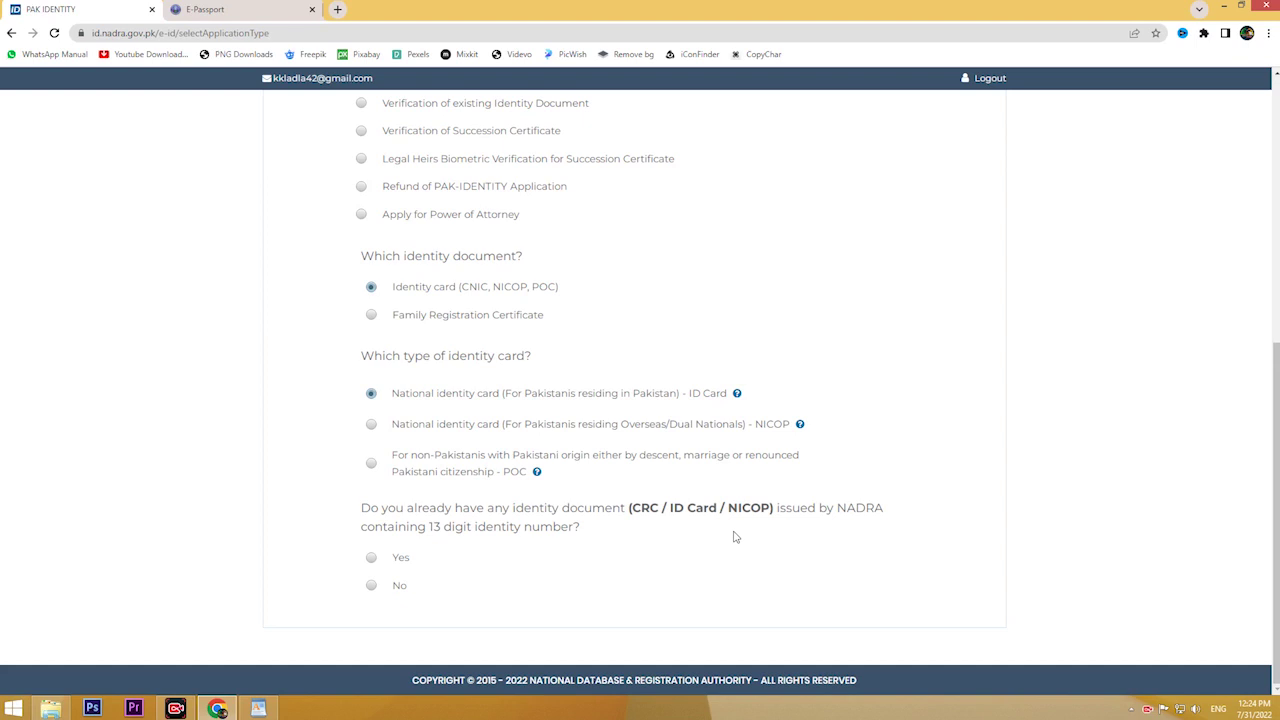
pyautogui.click(371, 558)
pyautogui.scroll(-1, 511, 556)
pyautogui.click(606, 568)
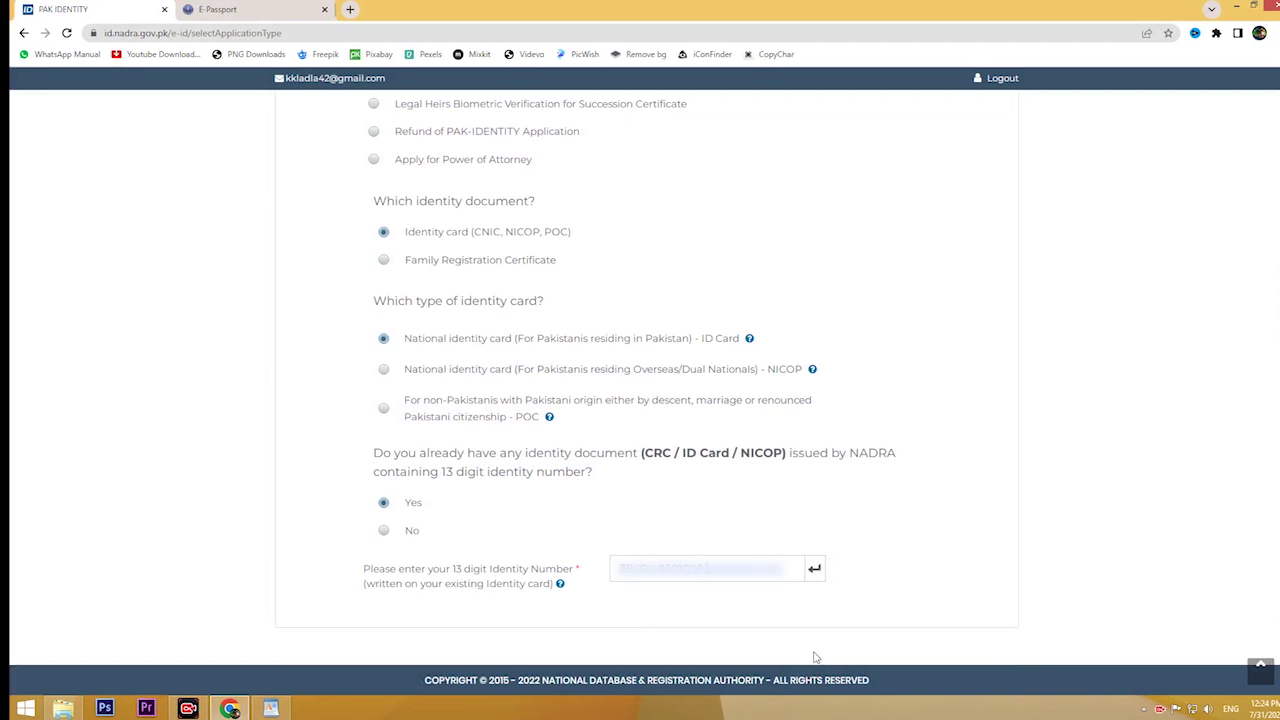
pyautogui.click(814, 569)
pyautogui.scroll(-1, 826, 543)
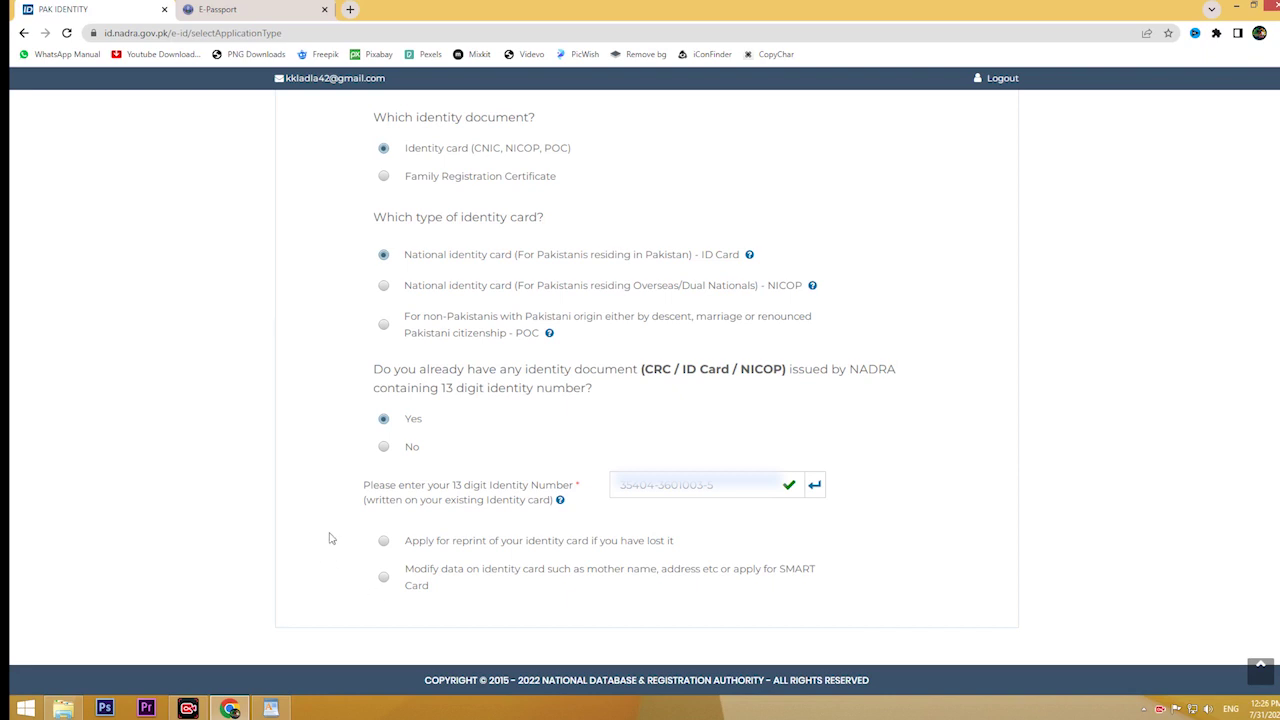
pyautogui.click(383, 541)
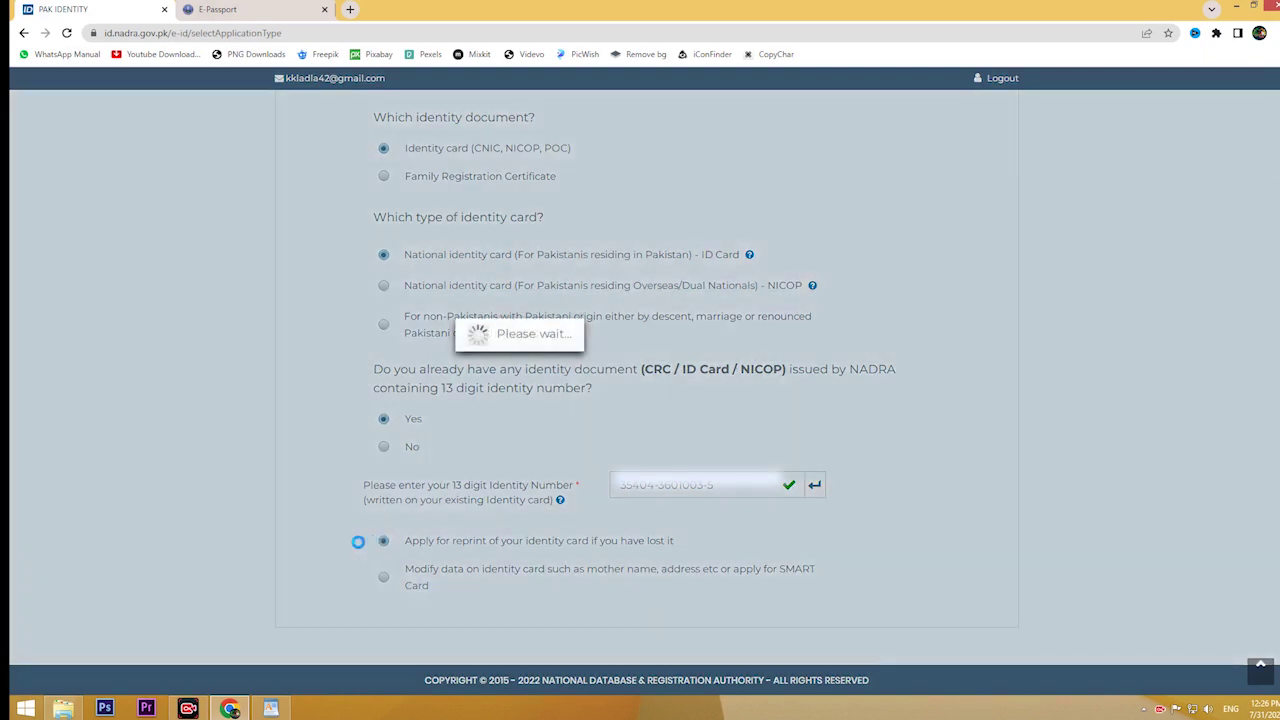
# Step: Start the reprint application from below the reprint info box
pyautogui.scroll(-2, 318, 553)
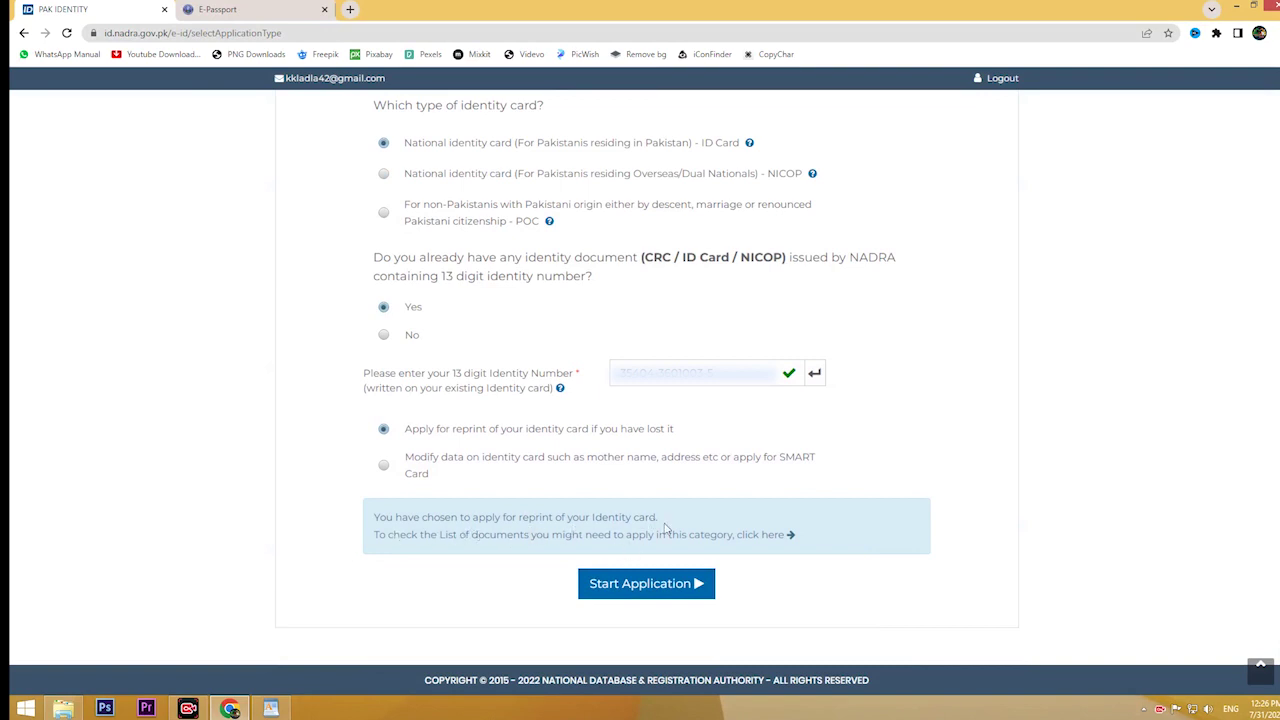
pyautogui.click(642, 586)
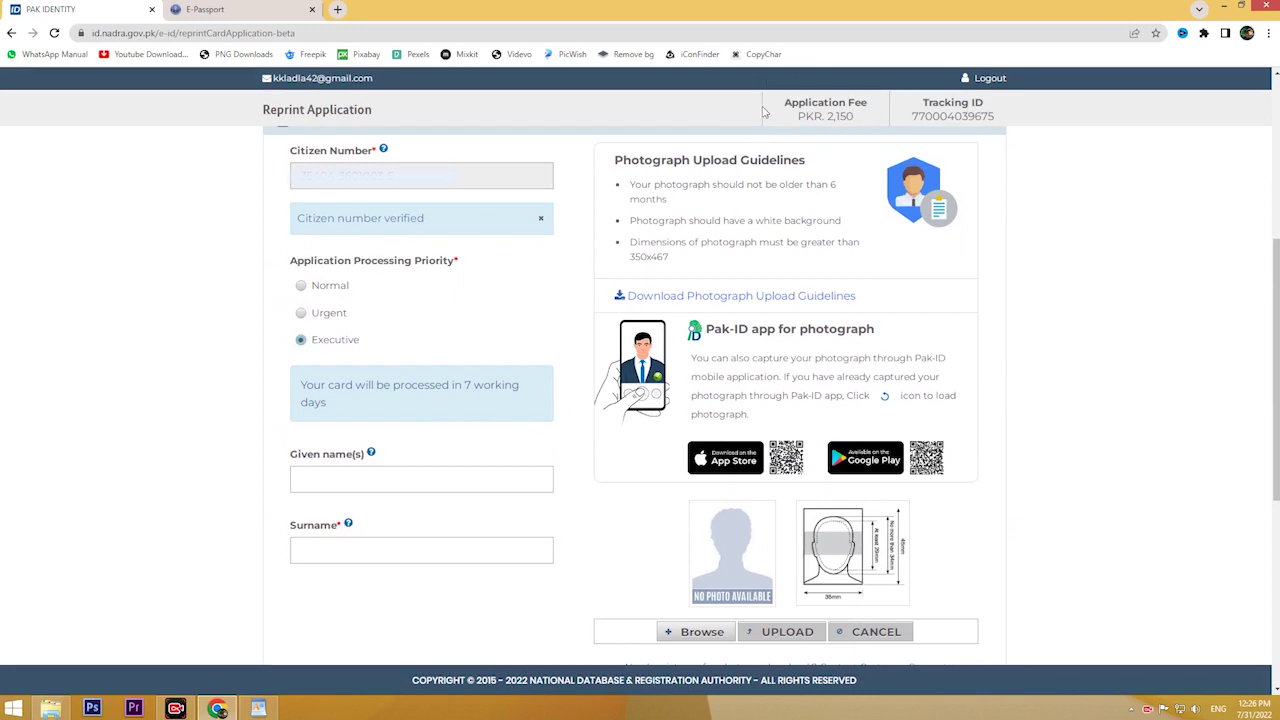
# Step: Choose Normal priority (PKR 400, 31 working days) and enter the applicant's given name and surname
pyautogui.click(301, 285)
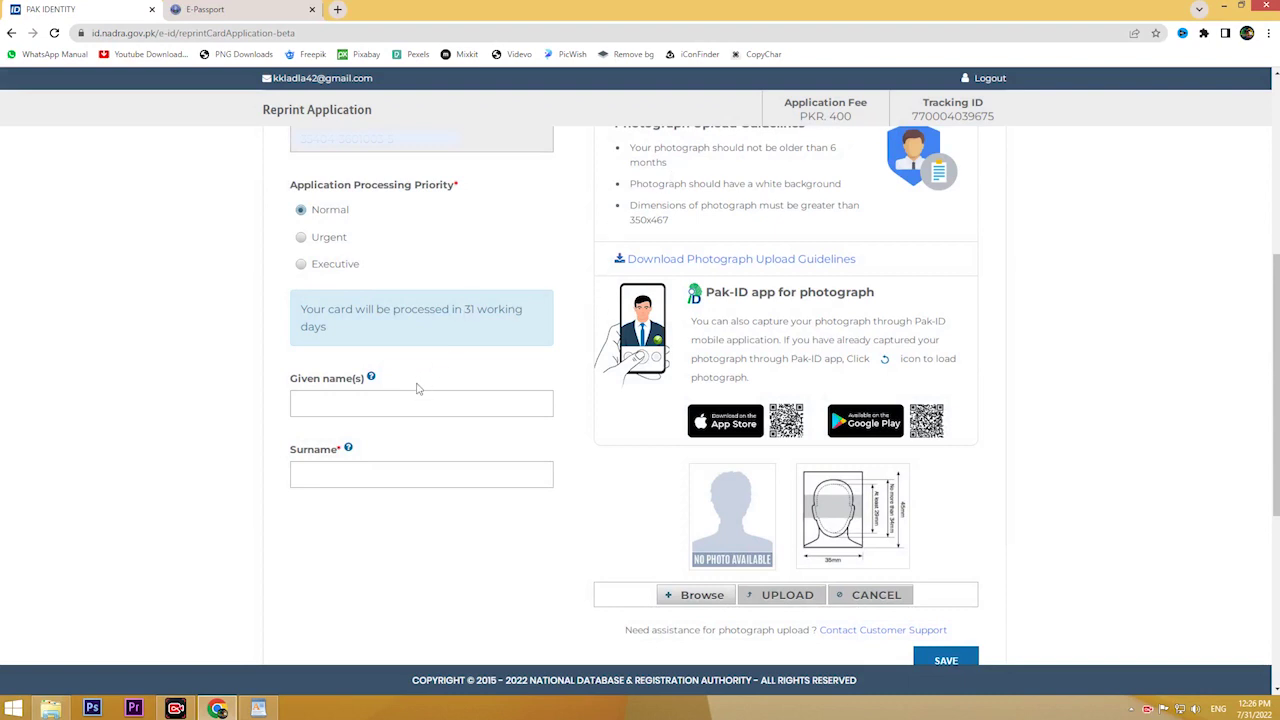
pyautogui.click(384, 400)
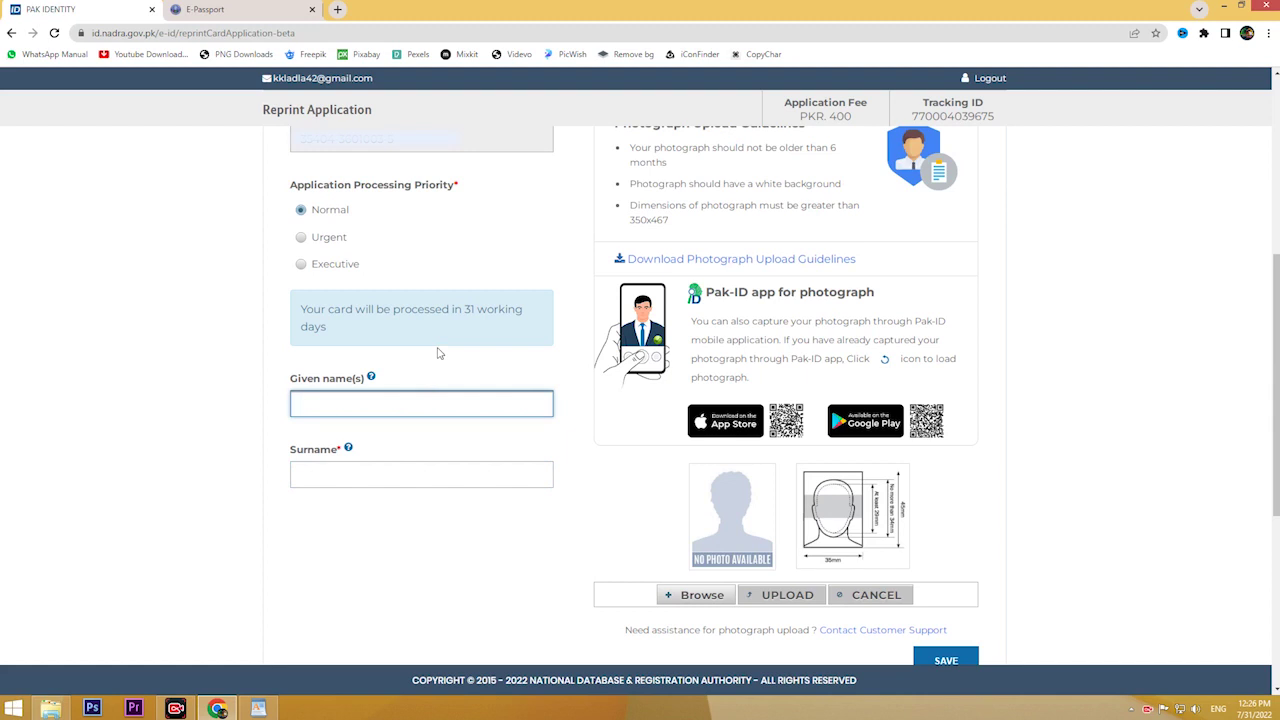
pyautogui.press('Tab')
pyautogui.scroll(-1, 437, 353)
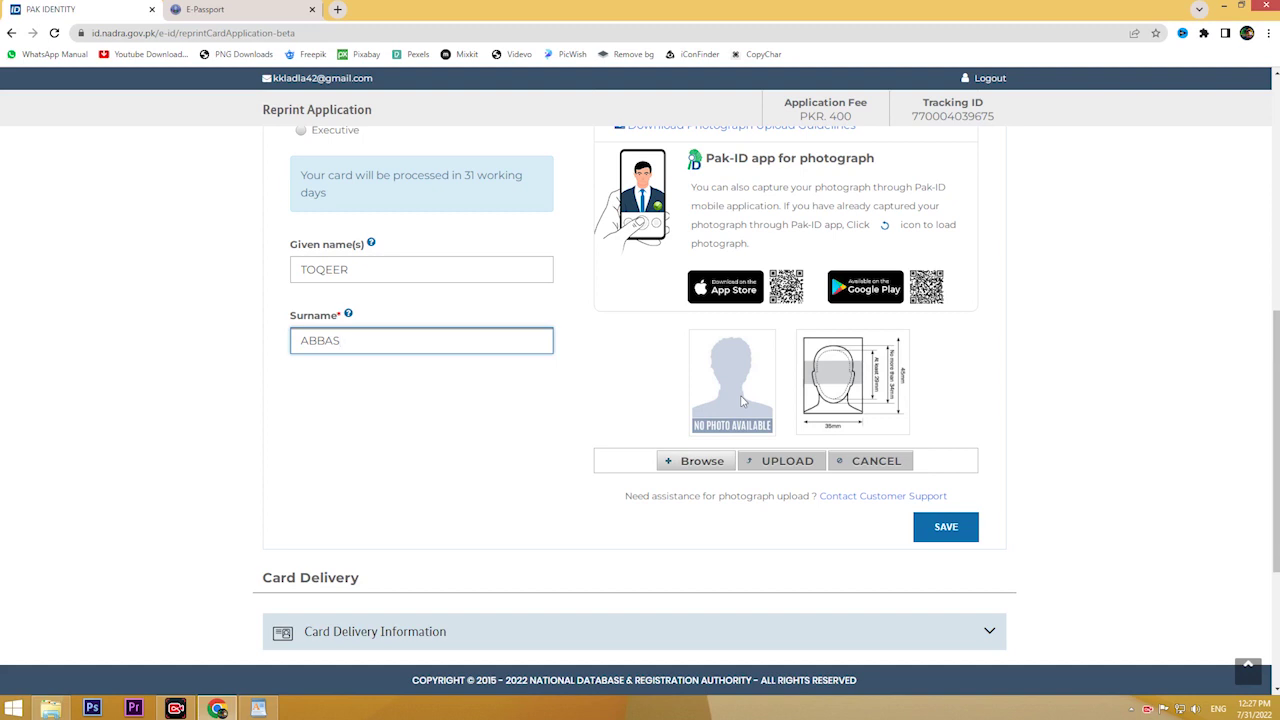
# Step: Upload and save sample_photo as the applicant photo, and choose permanent-address card delivery
pyautogui.click(700, 465)
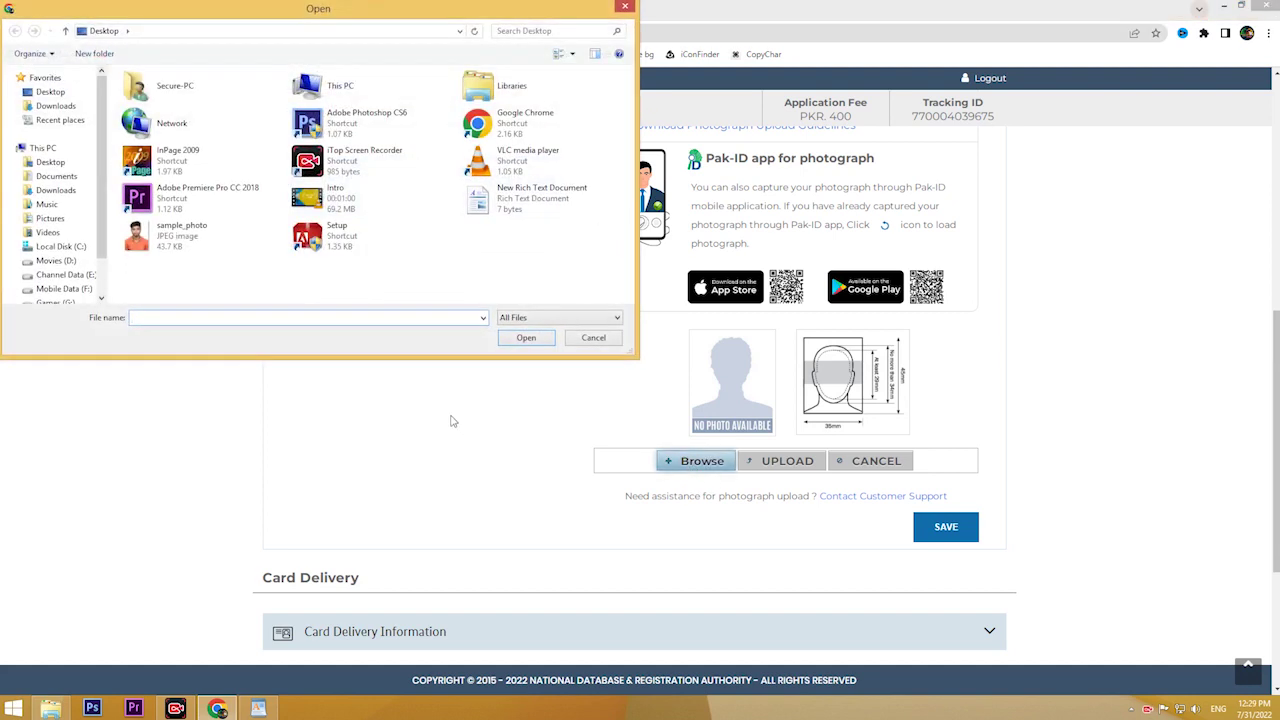
pyautogui.doubleClick(160, 248)
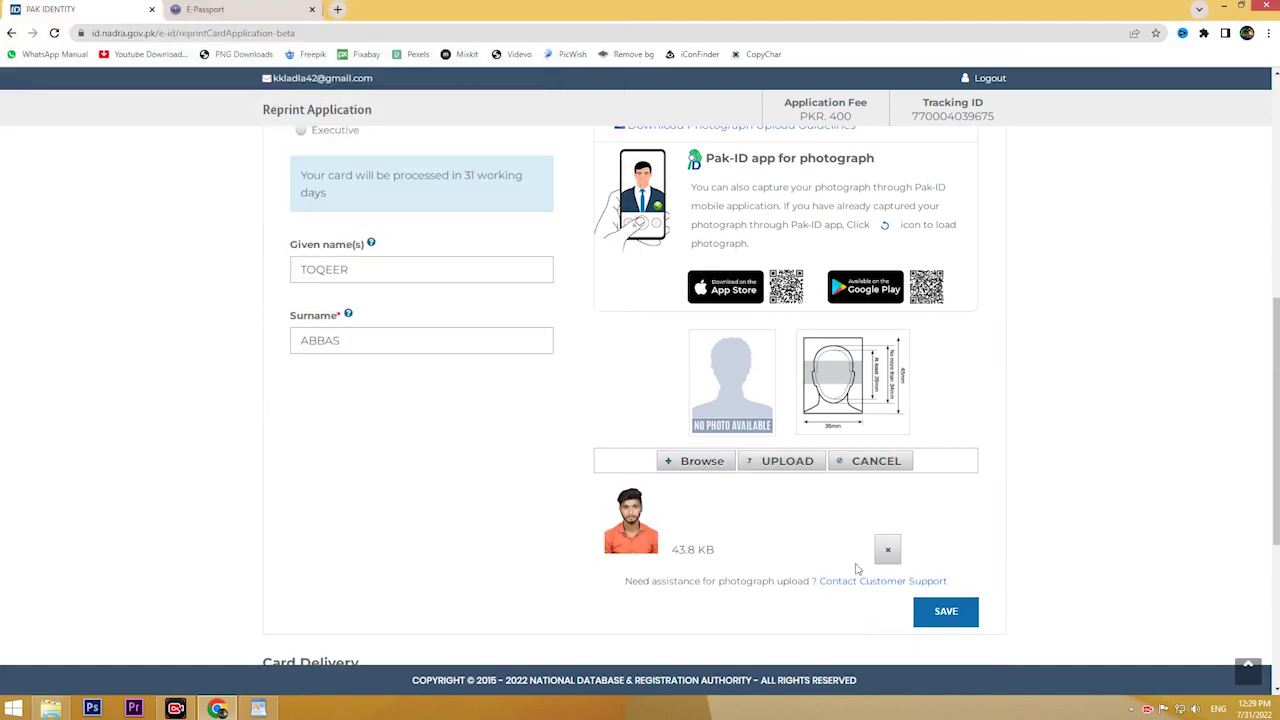
pyautogui.click(790, 462)
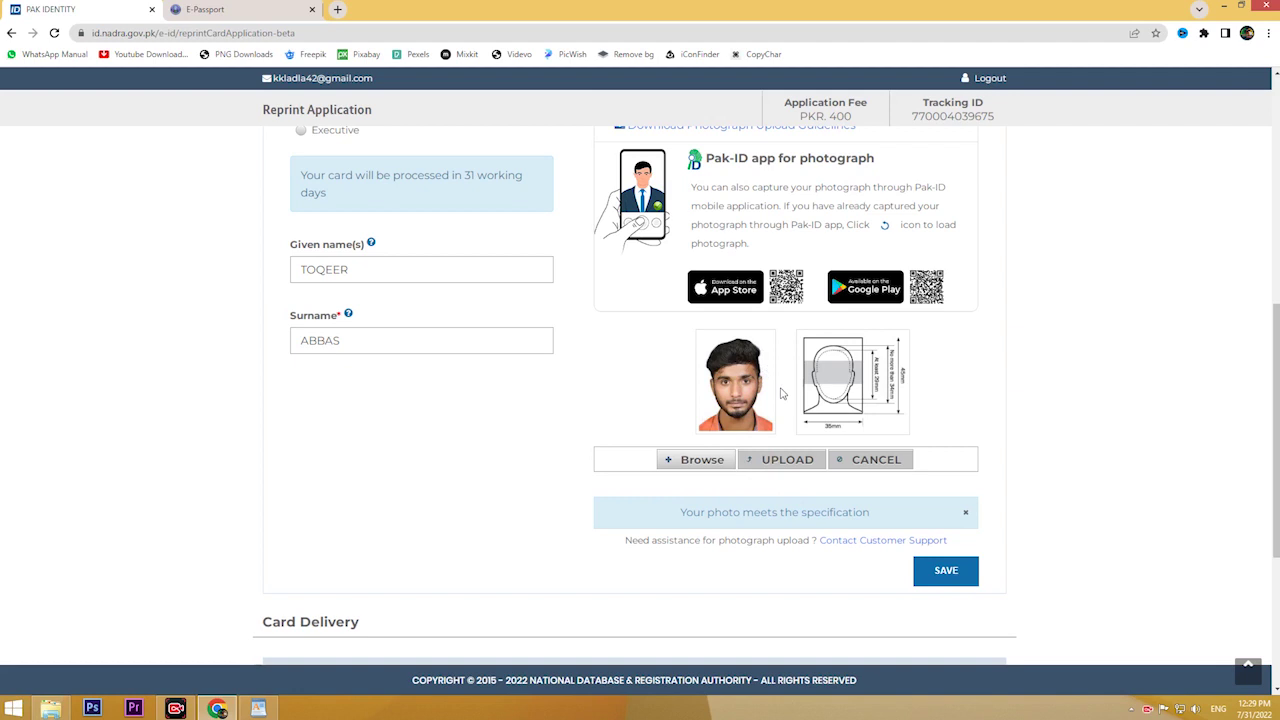
pyautogui.click(940, 570)
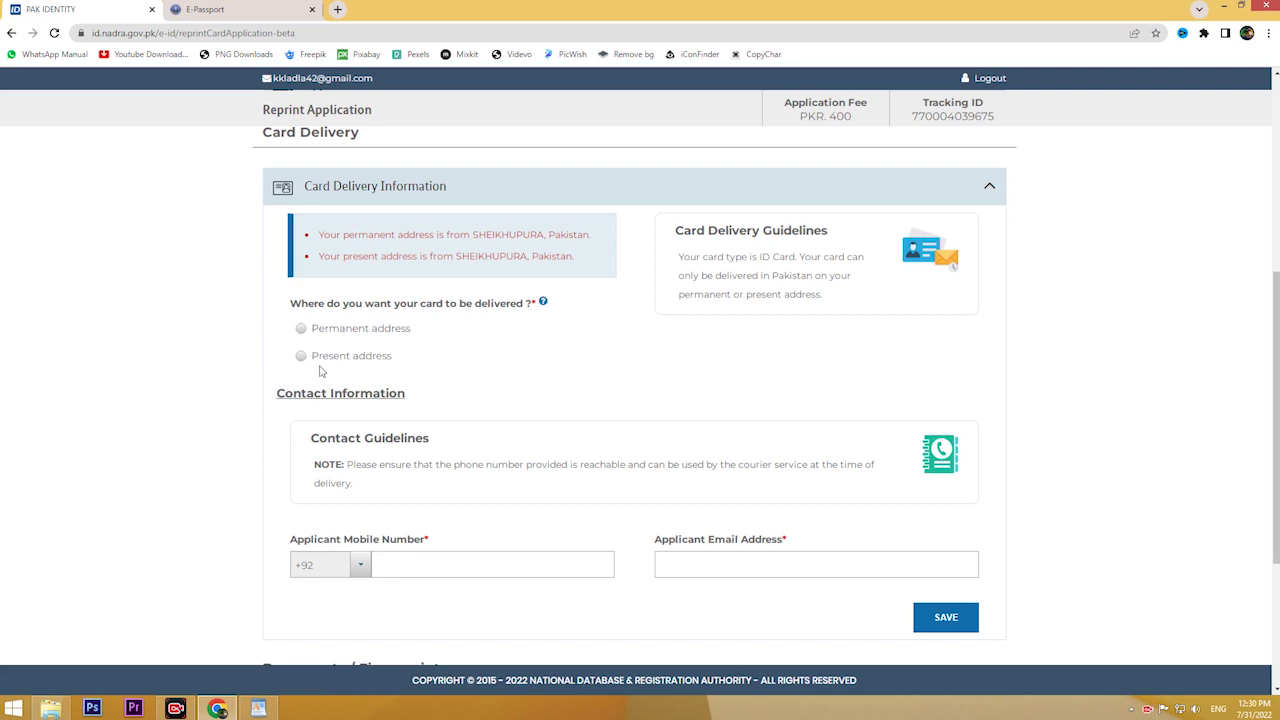
pyautogui.click(301, 328)
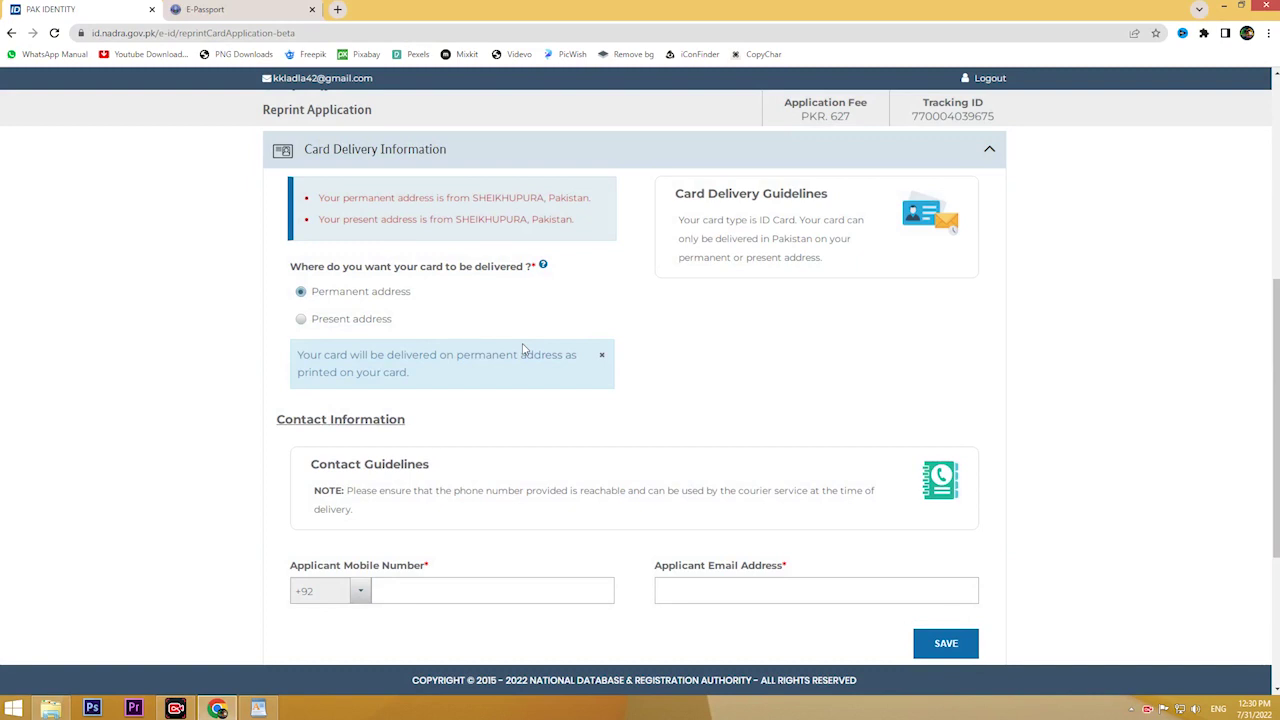
# Step: Enter the applicant's mobile number and e-mail address, then save the contact information
pyautogui.scroll(-2, 522, 349)
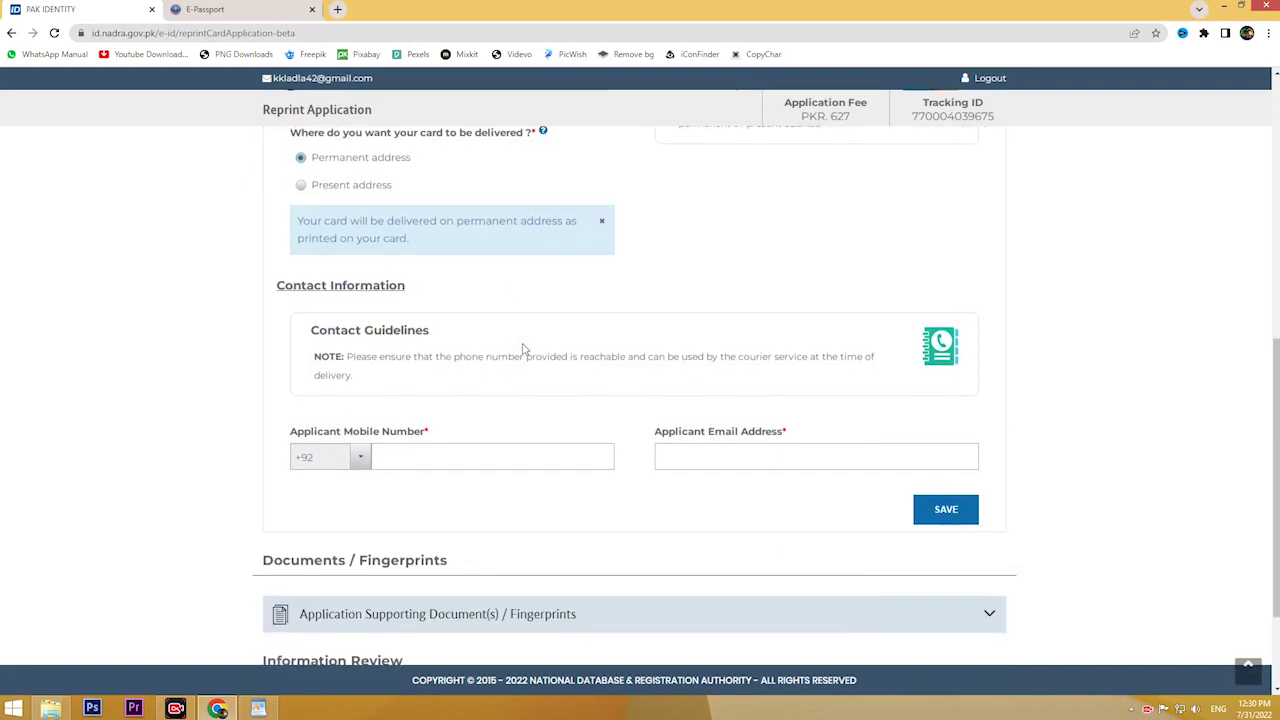
pyautogui.click(412, 457)
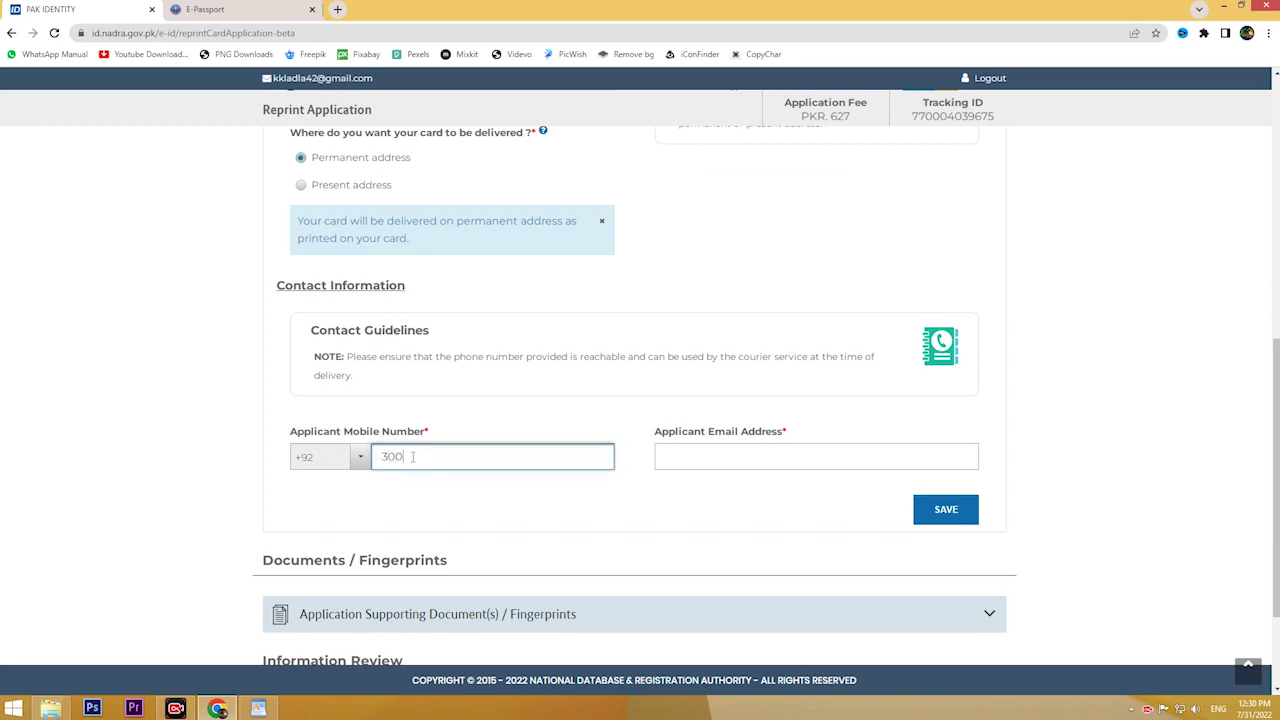
pyautogui.click(680, 453)
pyautogui.write('IM')
pyautogui.press('BackSpace')
pyautogui.press('BackSpace')
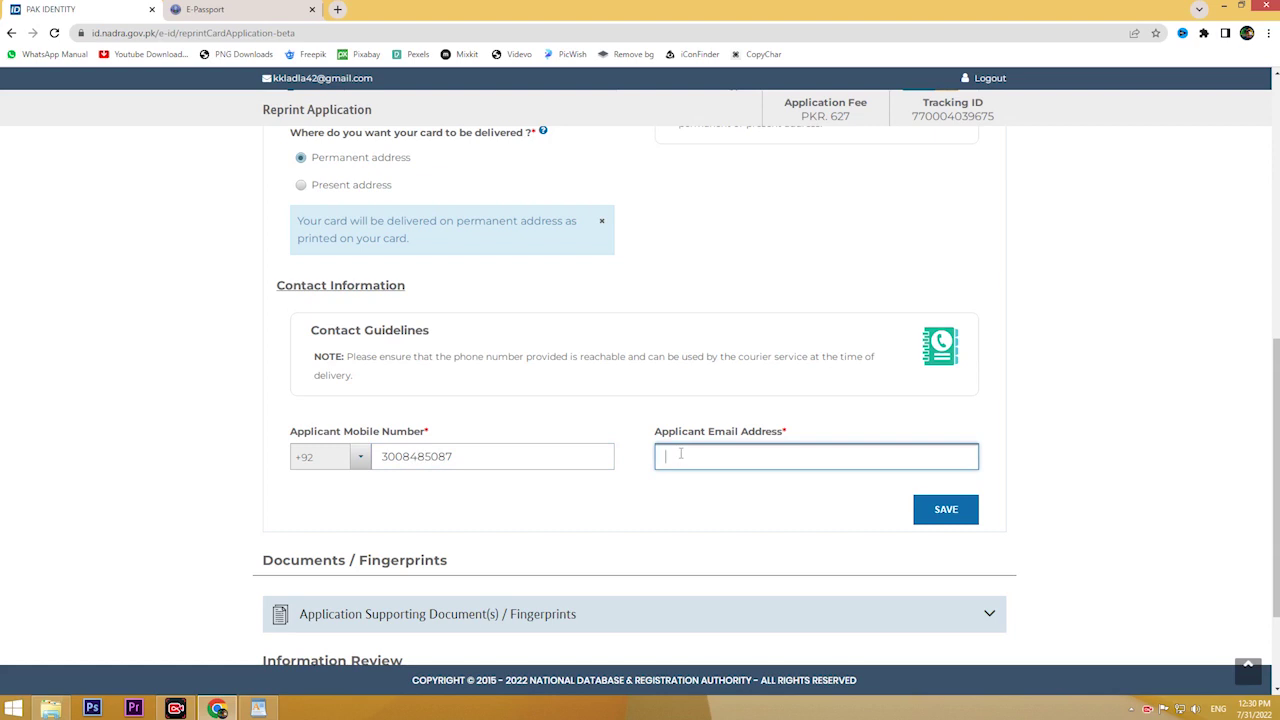
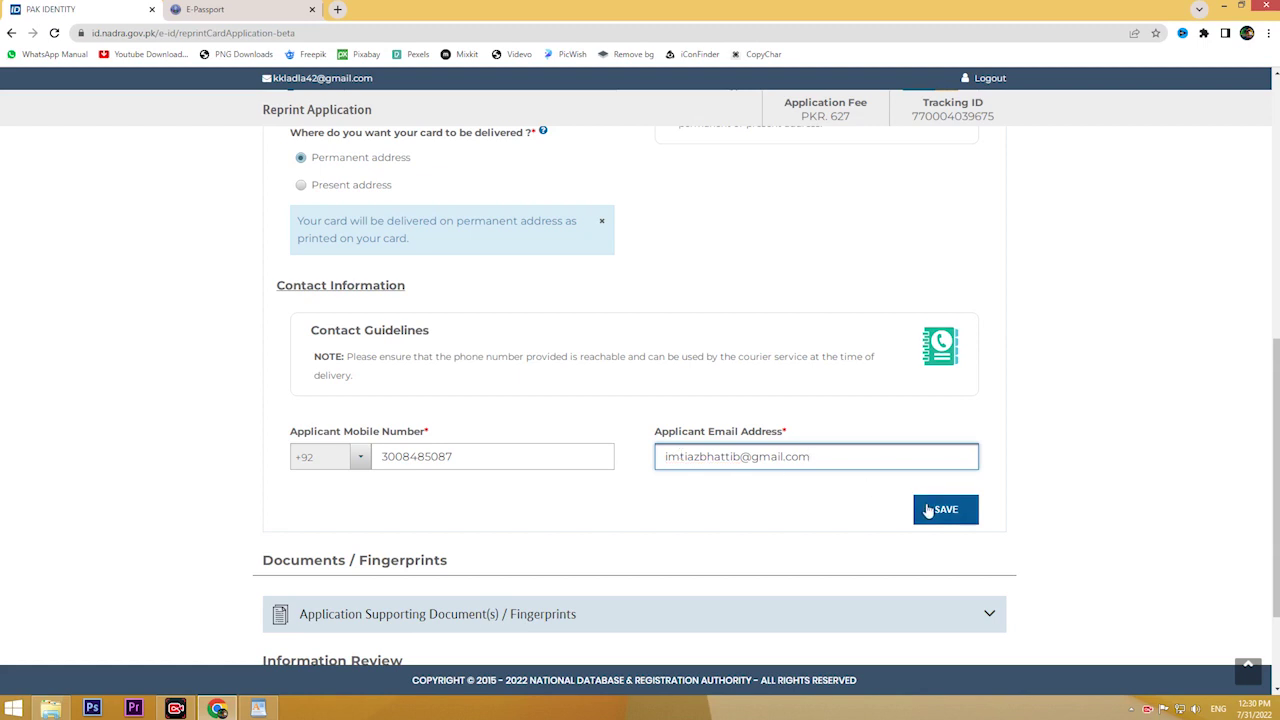
pyautogui.click(930, 510)
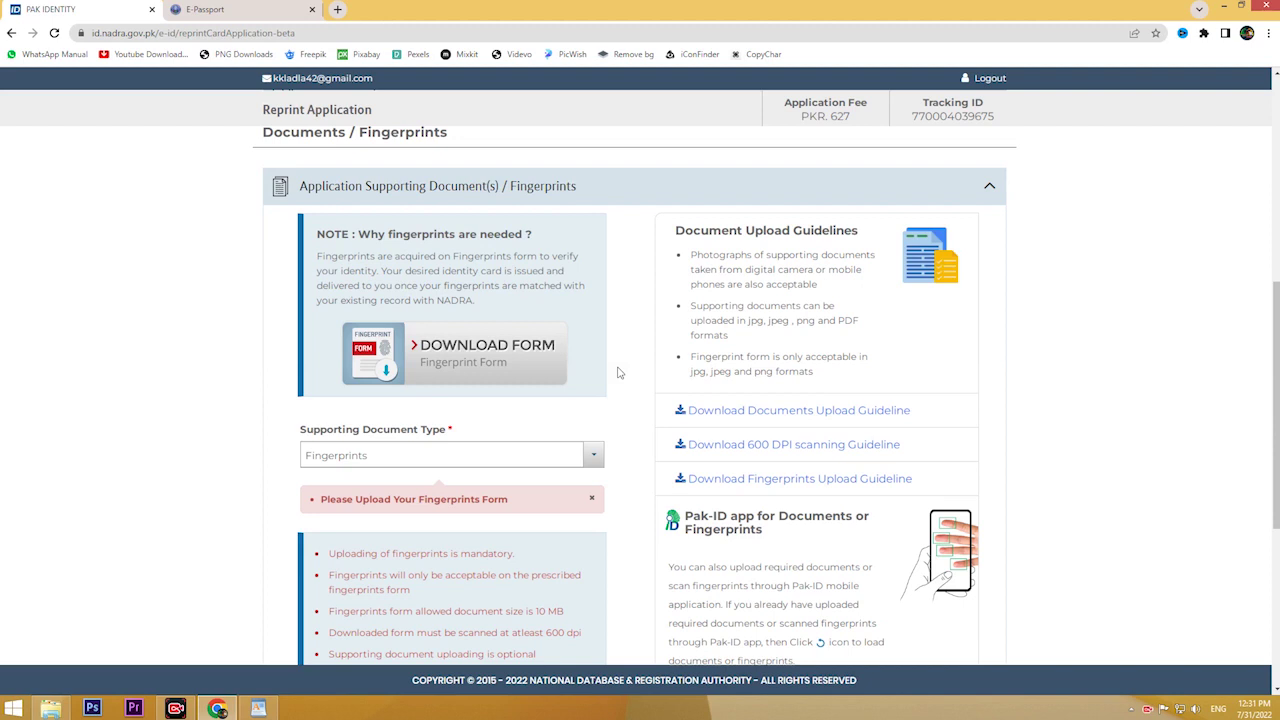
# Step: Download the Fingerprint Acquisition Form and open the downloaded image
pyautogui.click(472, 375)
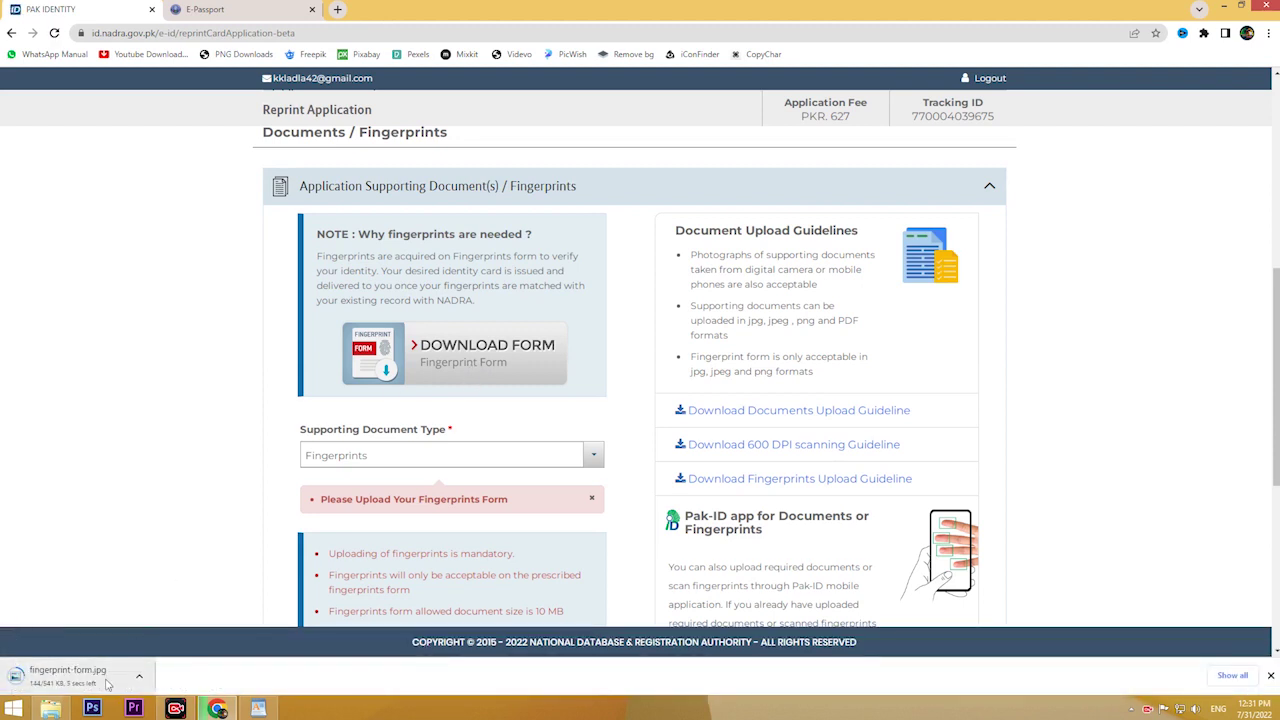
pyautogui.click(99, 678)
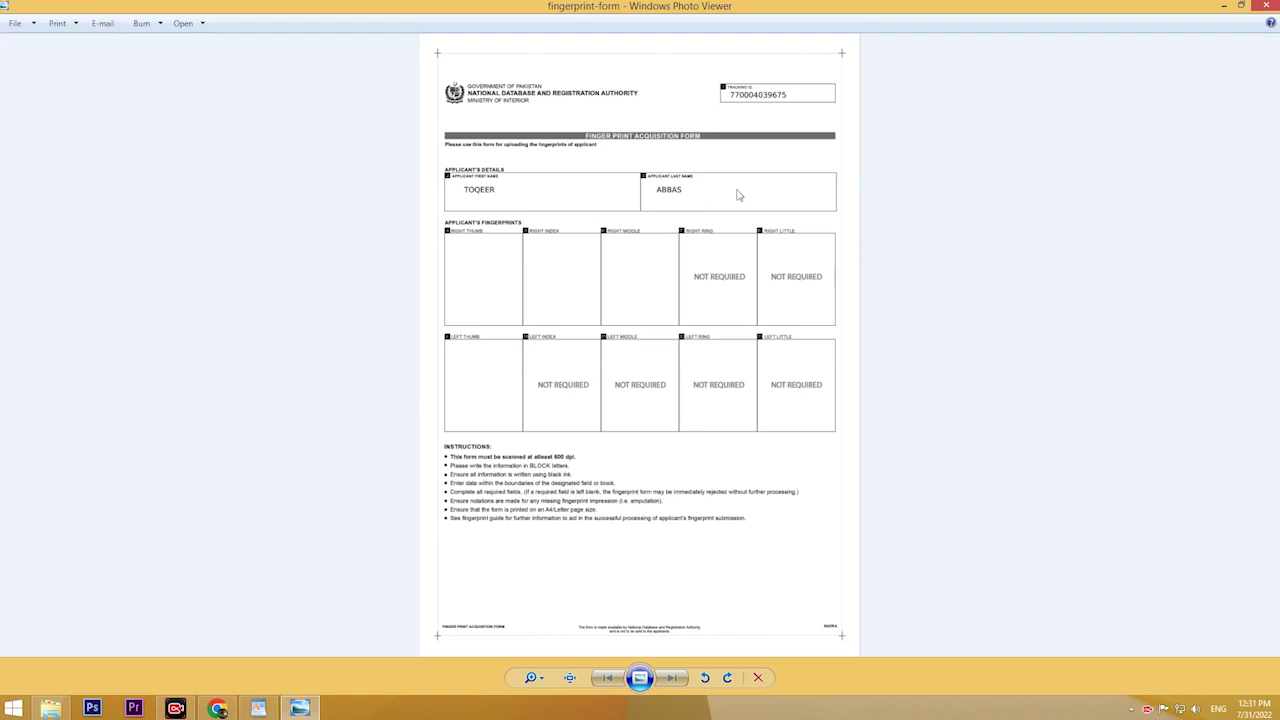
# Step: Close the fingerprint form viewer, cancel the fingerprint file chooser, and return to the page top
pyautogui.click(1266, 6)
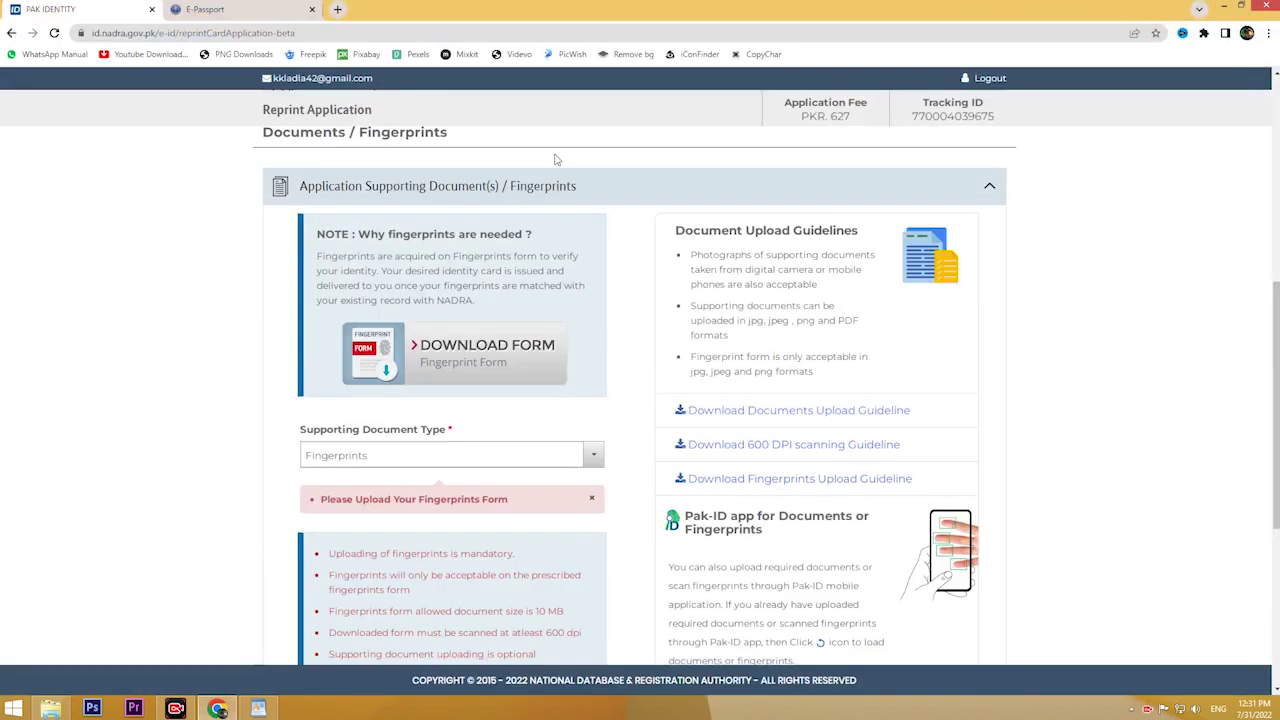
pyautogui.scroll(-3, 463, 278)
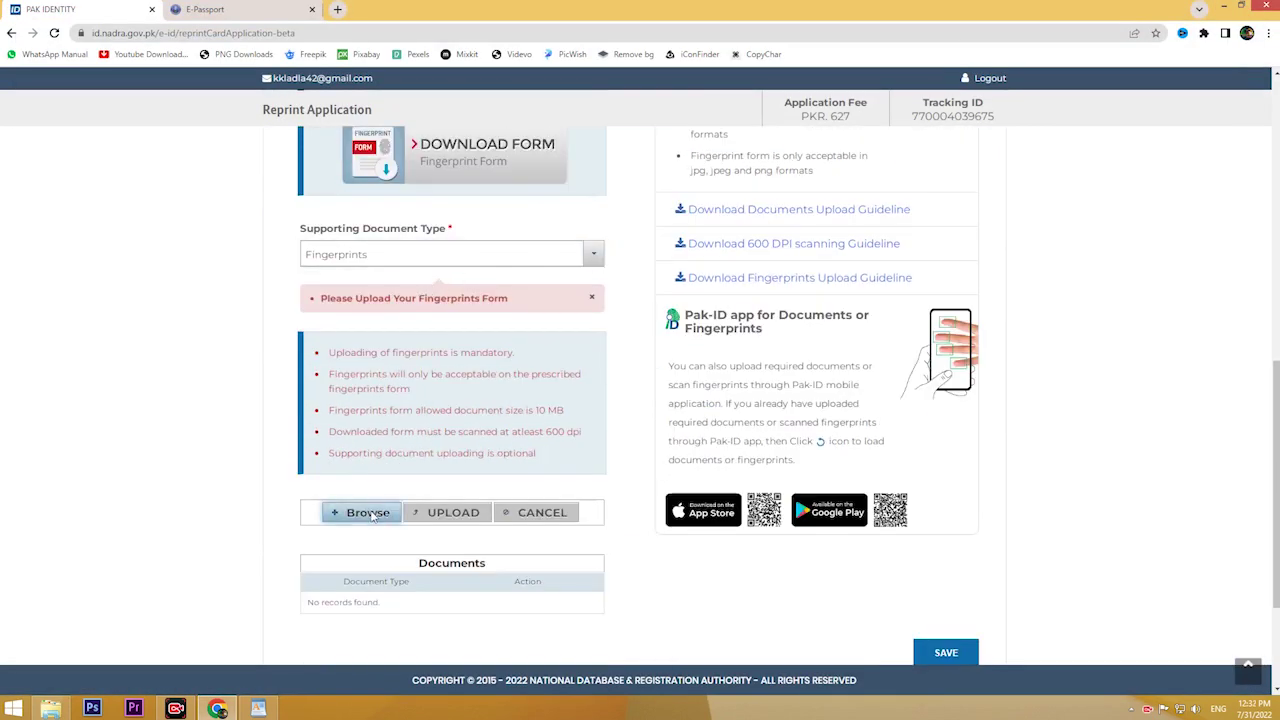
pyautogui.click(362, 512)
pyautogui.click(624, 6)
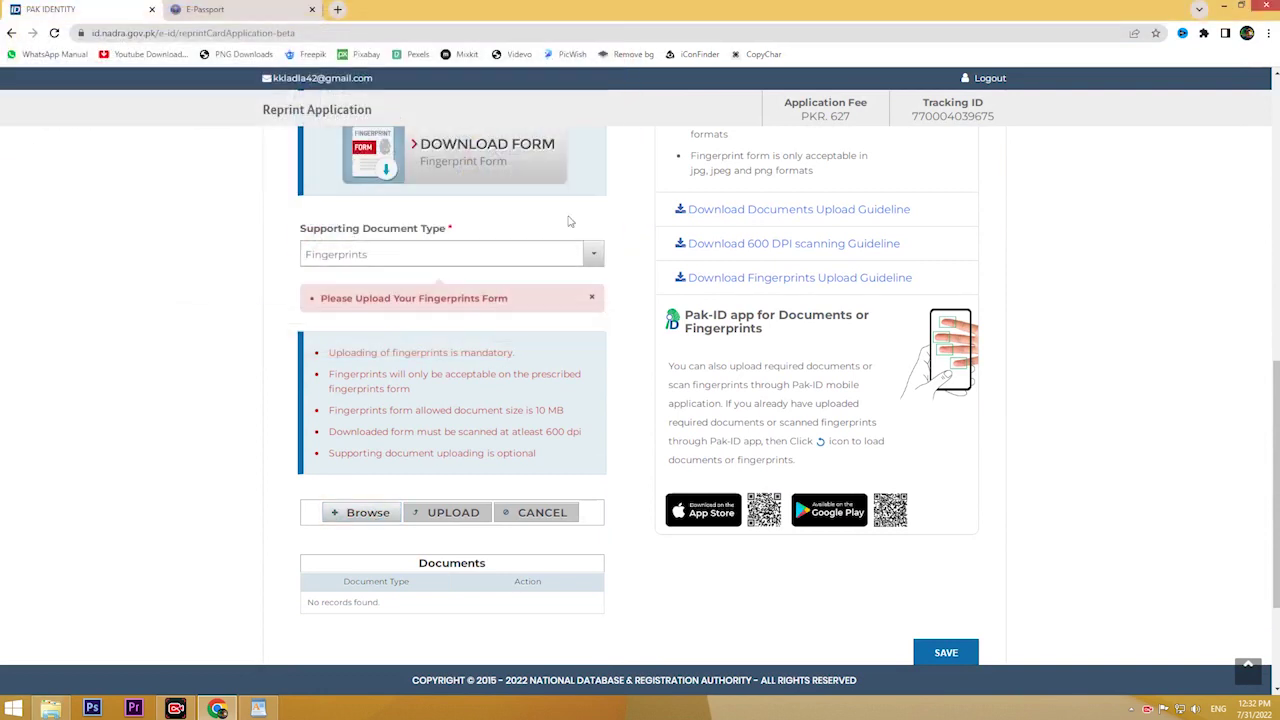
pyautogui.scroll(-2, 566, 220)
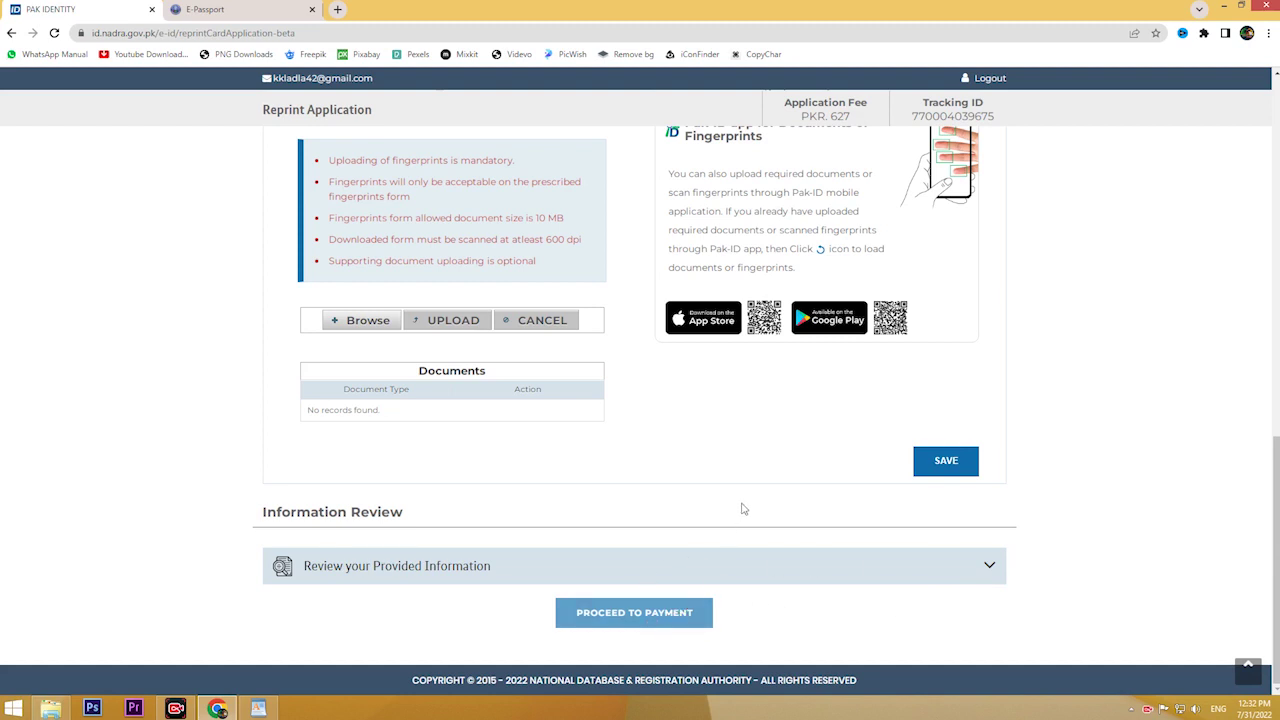
pyautogui.scroll(3, 743, 509)
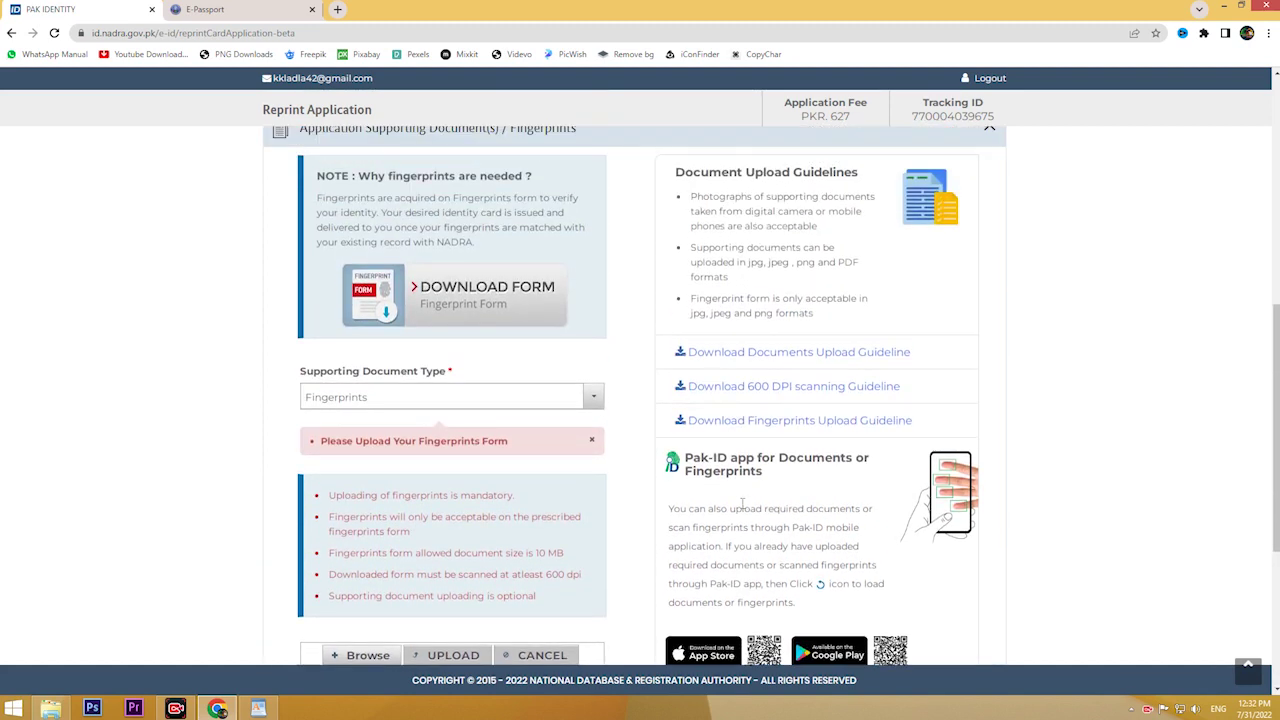
pyautogui.scroll(5, 743, 507)
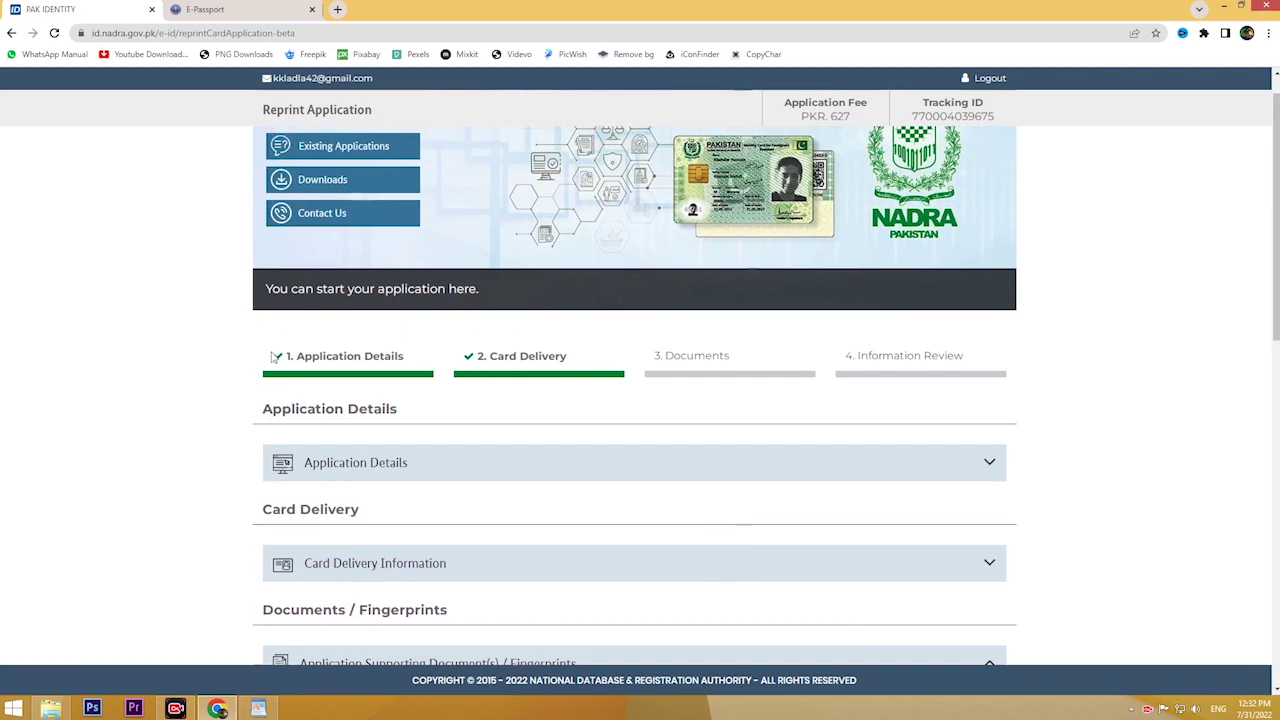
# Step: Cancel the in-process reprint application from Existing Applications and confirm with YES
pyautogui.scroll(1, 275, 357)
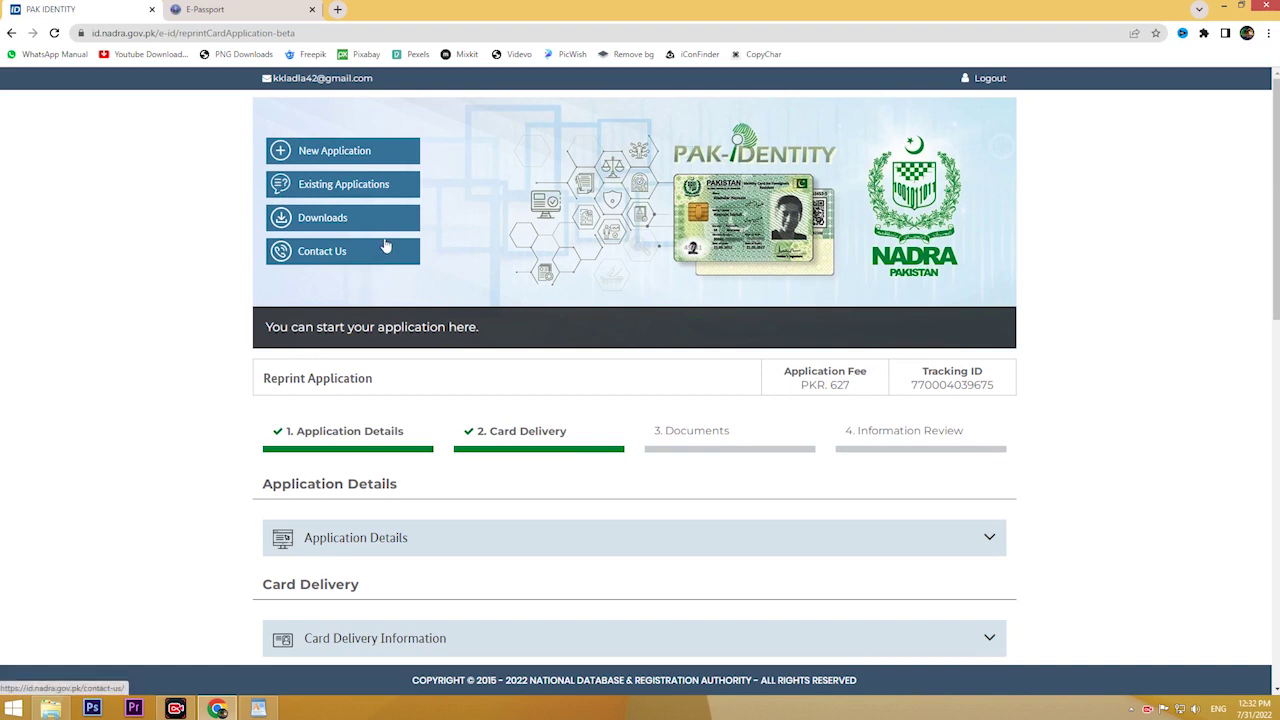
pyautogui.click(321, 191)
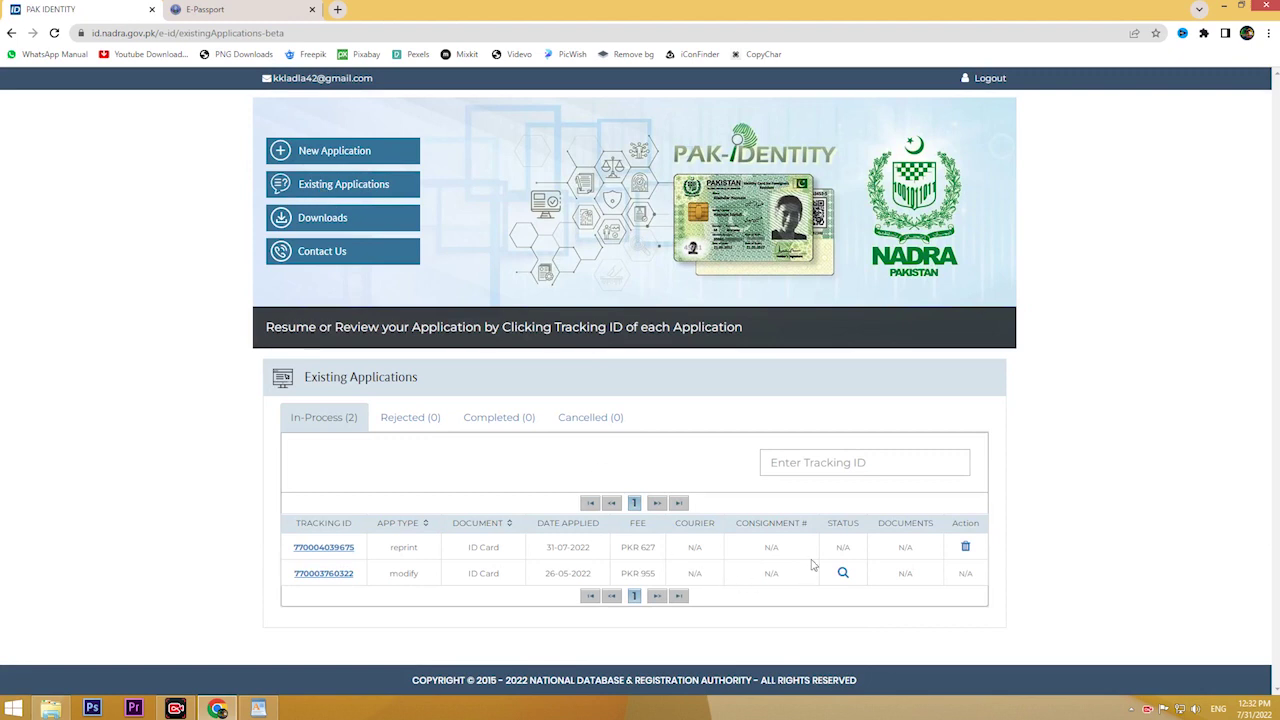
pyautogui.click(966, 548)
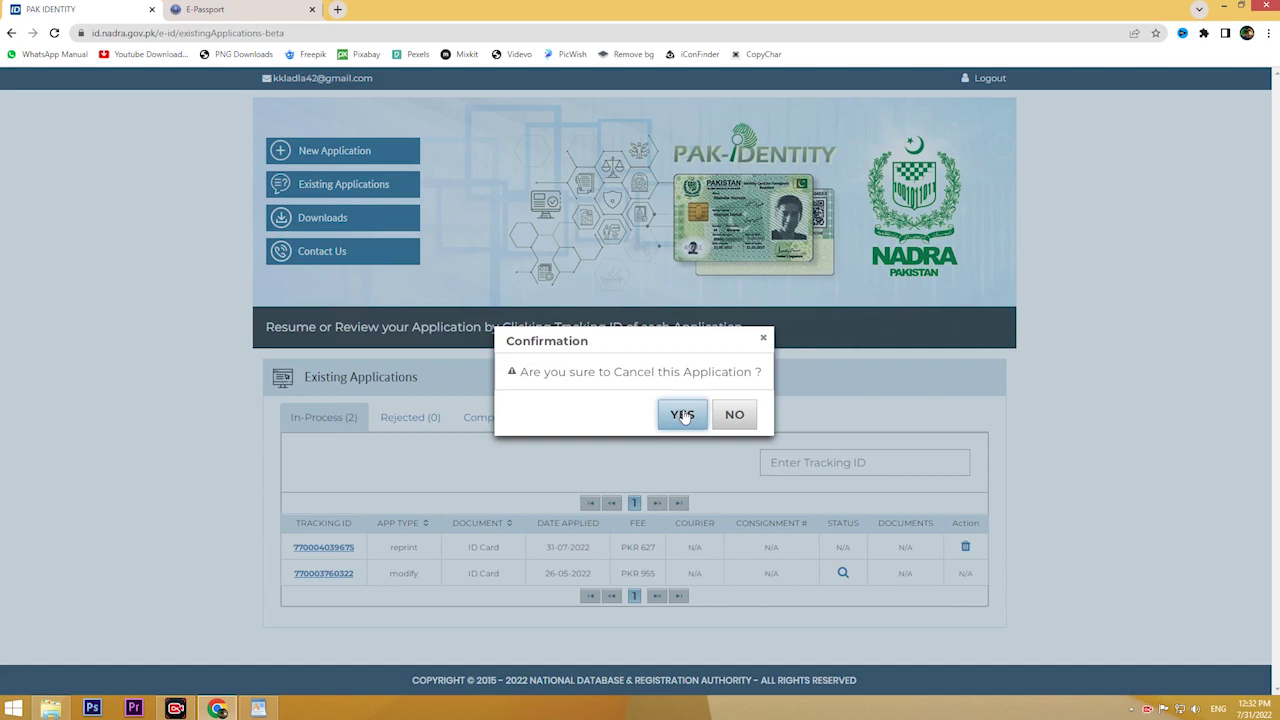
pyautogui.click(683, 416)
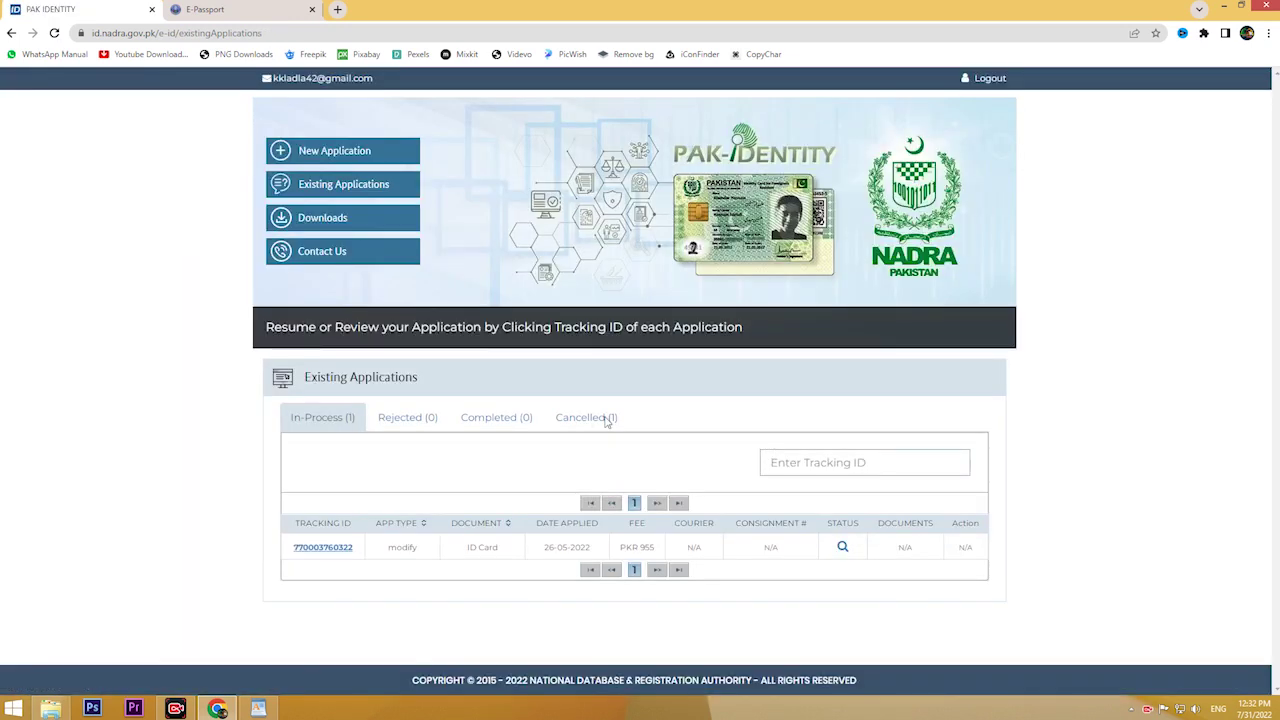
# Step: Start a new application: Issuance, Identity card, National ID Card, holding an existing 13-digit ID
pyautogui.click(322, 158)
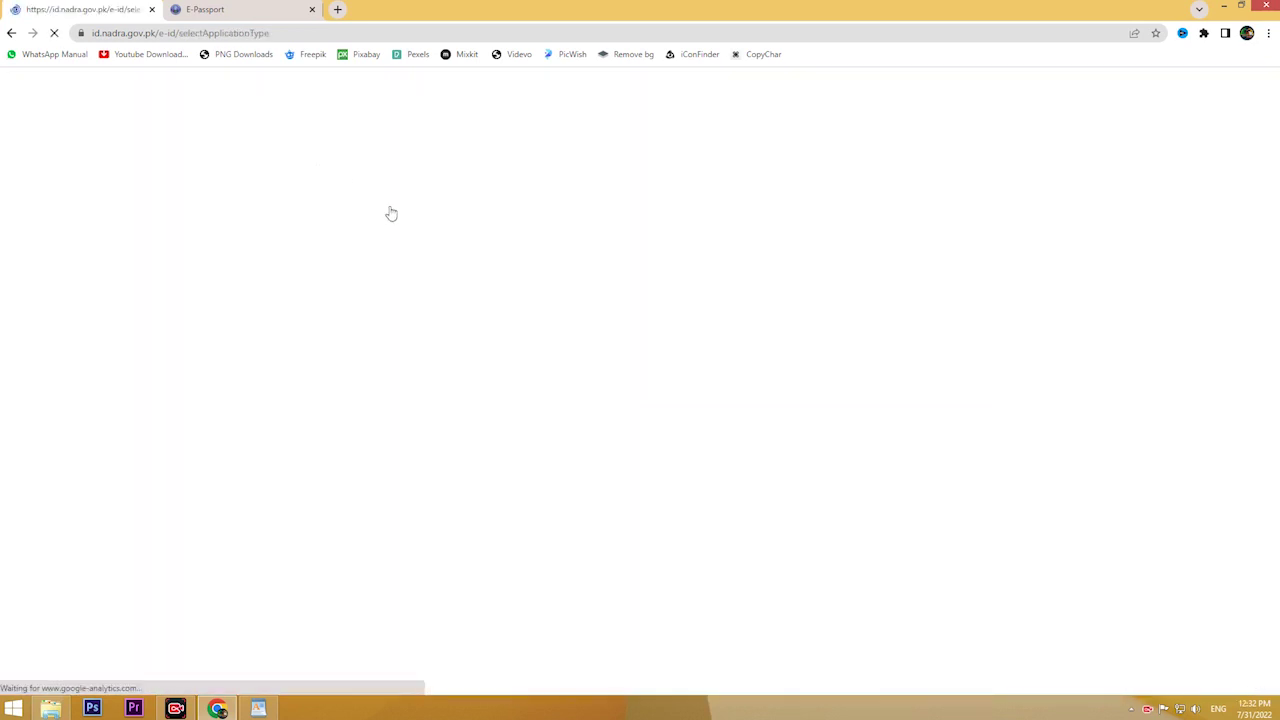
pyautogui.scroll(-2, 420, 320)
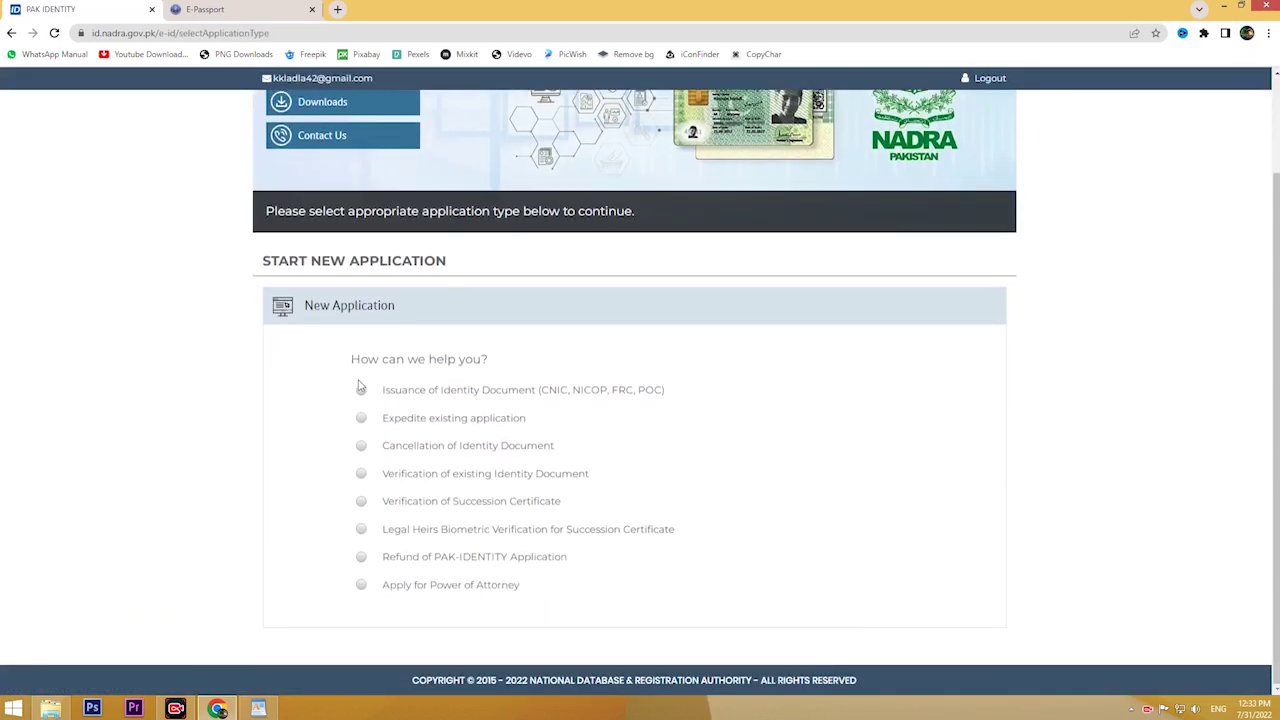
pyautogui.click(360, 391)
pyautogui.scroll(-1, 463, 380)
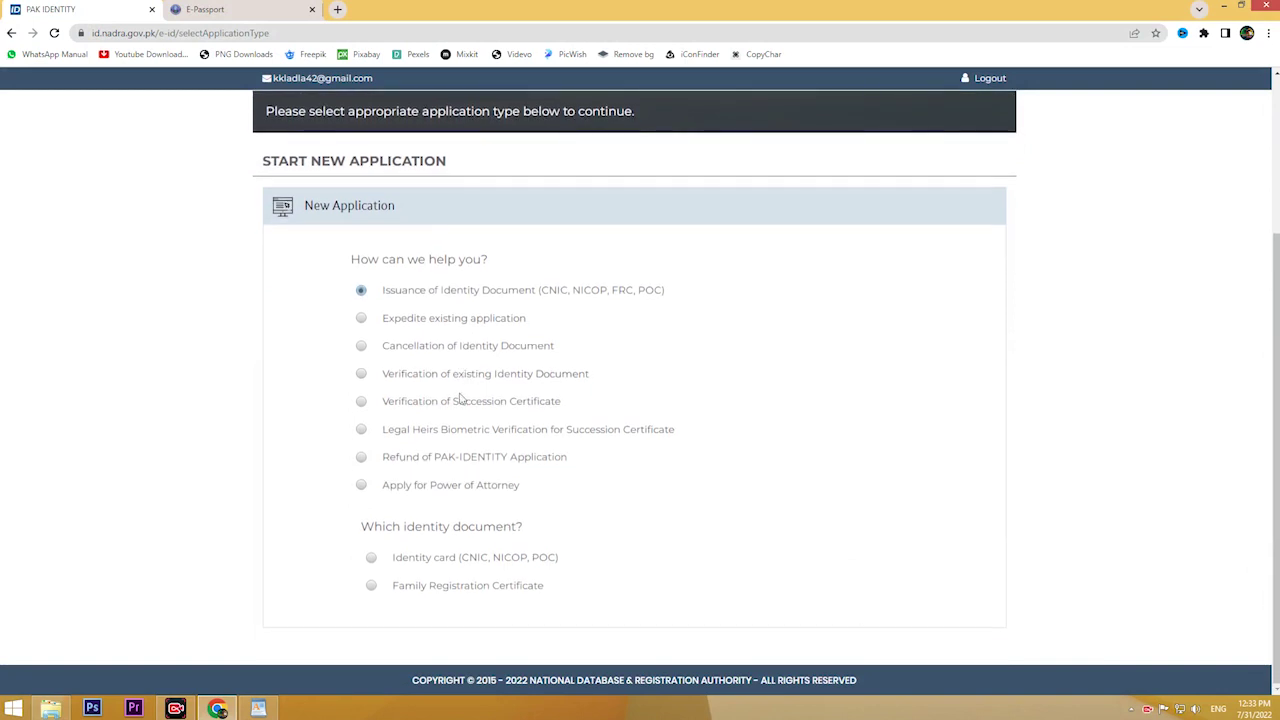
pyautogui.click(372, 558)
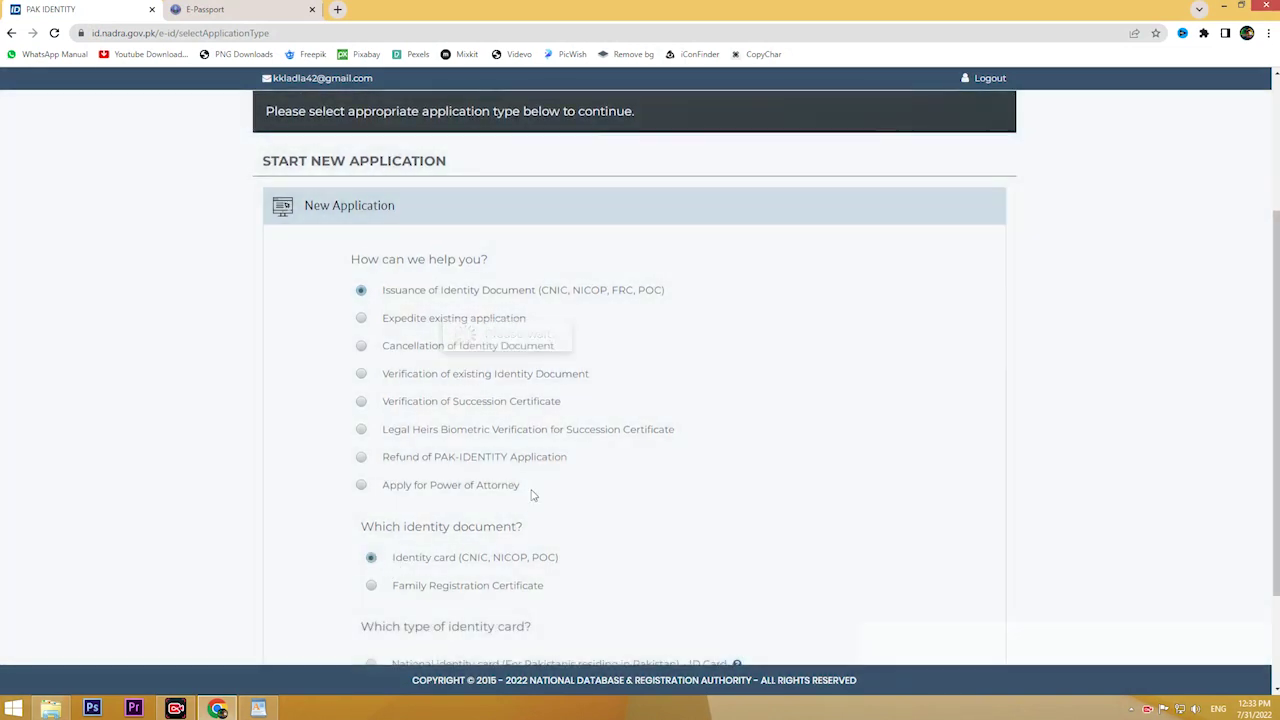
pyautogui.scroll(-1, 535, 490)
pyautogui.scroll(-1, 542, 484)
pyautogui.click(371, 522)
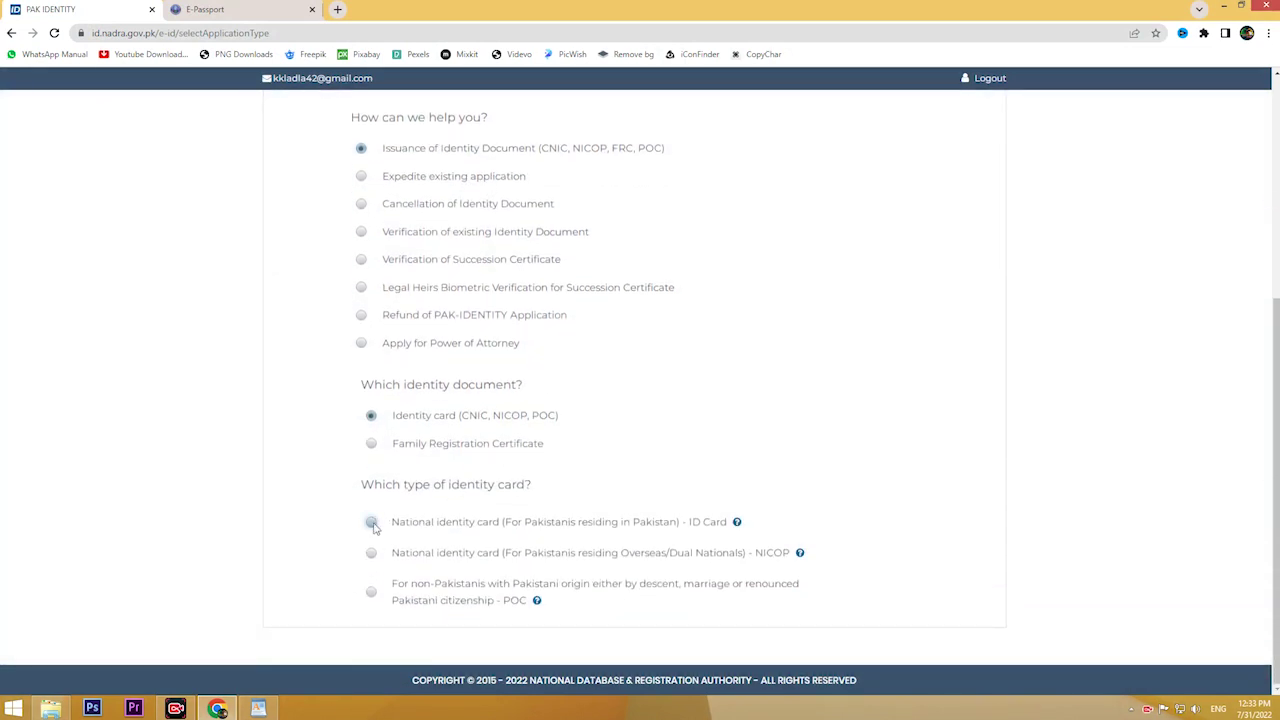
pyautogui.scroll(-1, 505, 486)
pyautogui.click(371, 557)
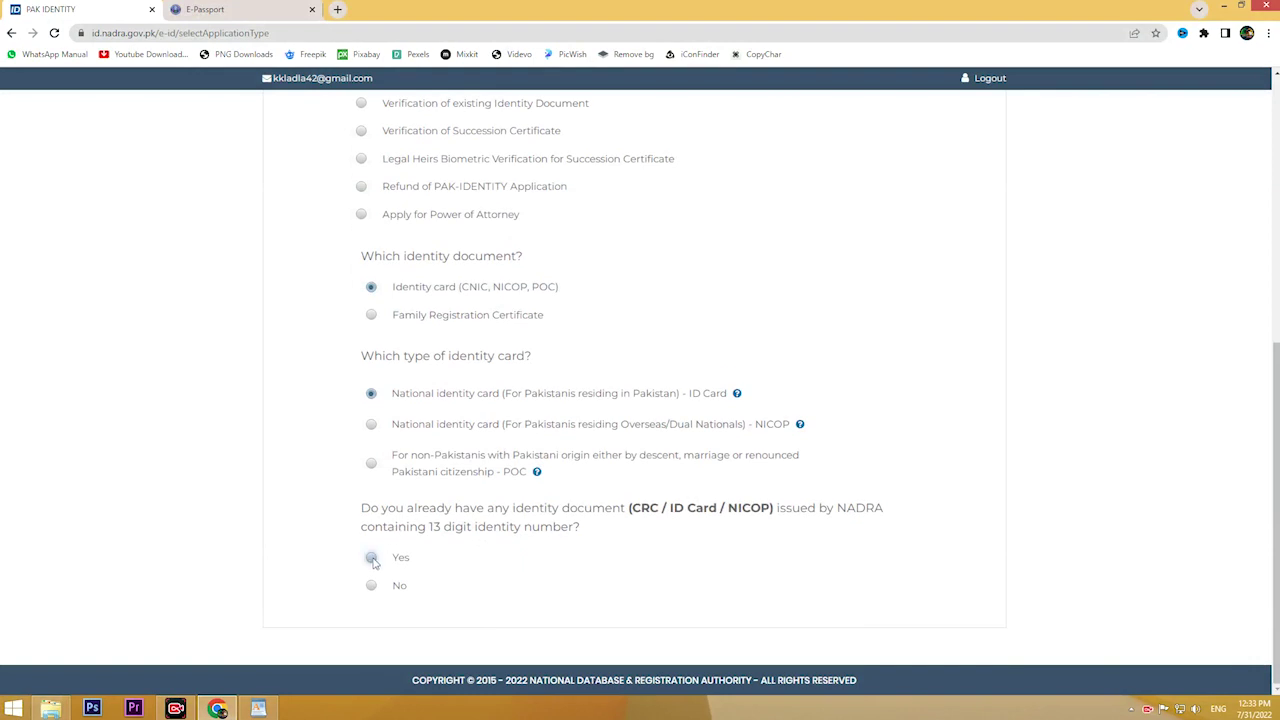
# Step: Verify the identity number, choose Modify data, and continue to the modification form
pyautogui.scroll(-1, 558, 564)
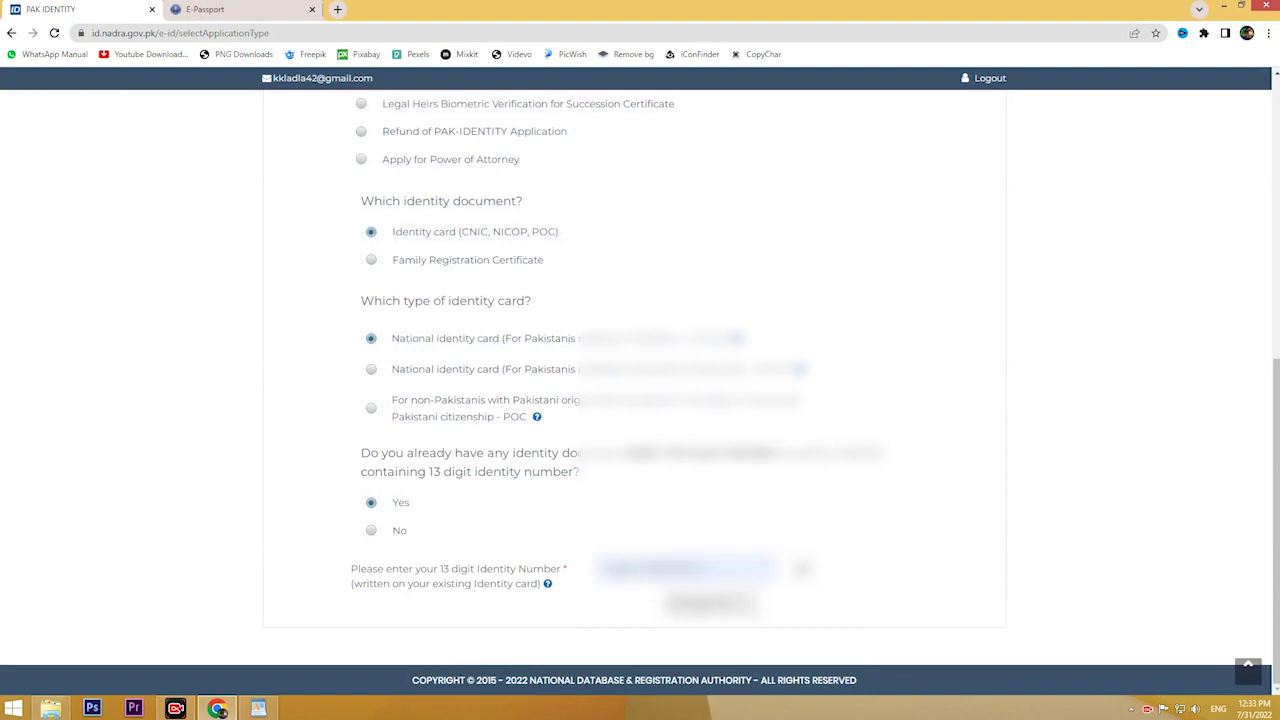
pyautogui.click(805, 568)
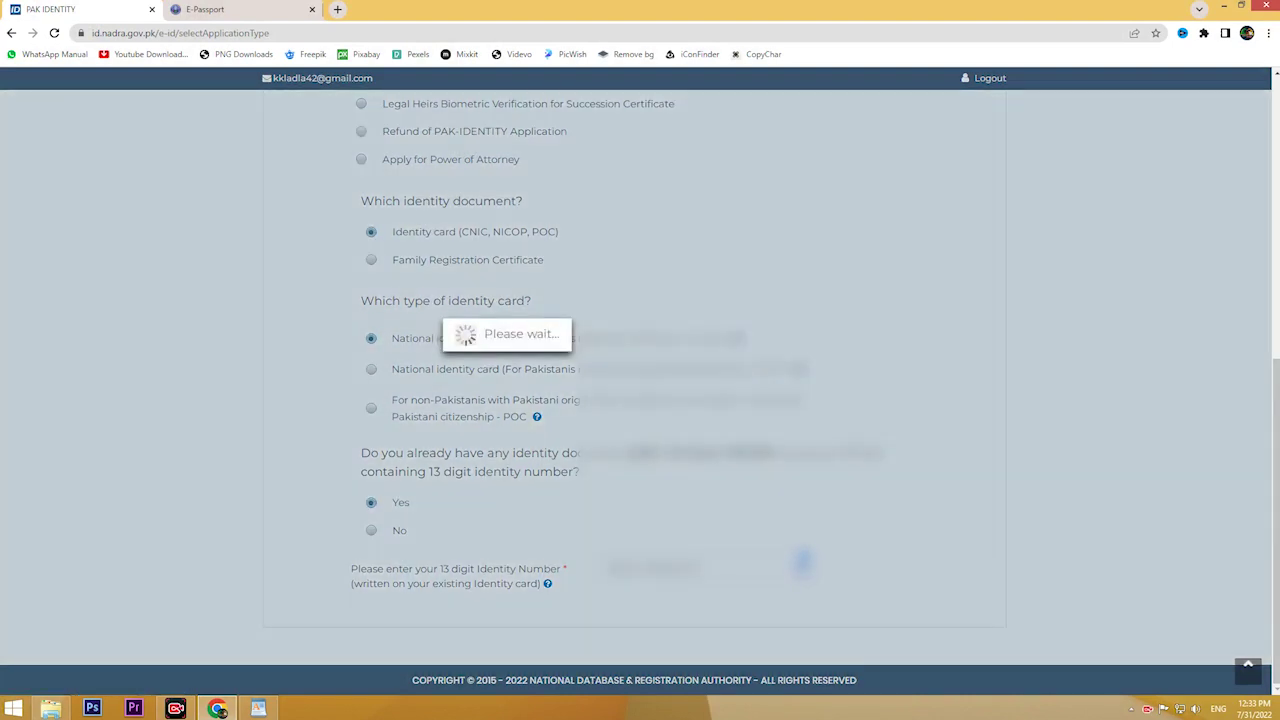
pyautogui.scroll(-2, 281, 559)
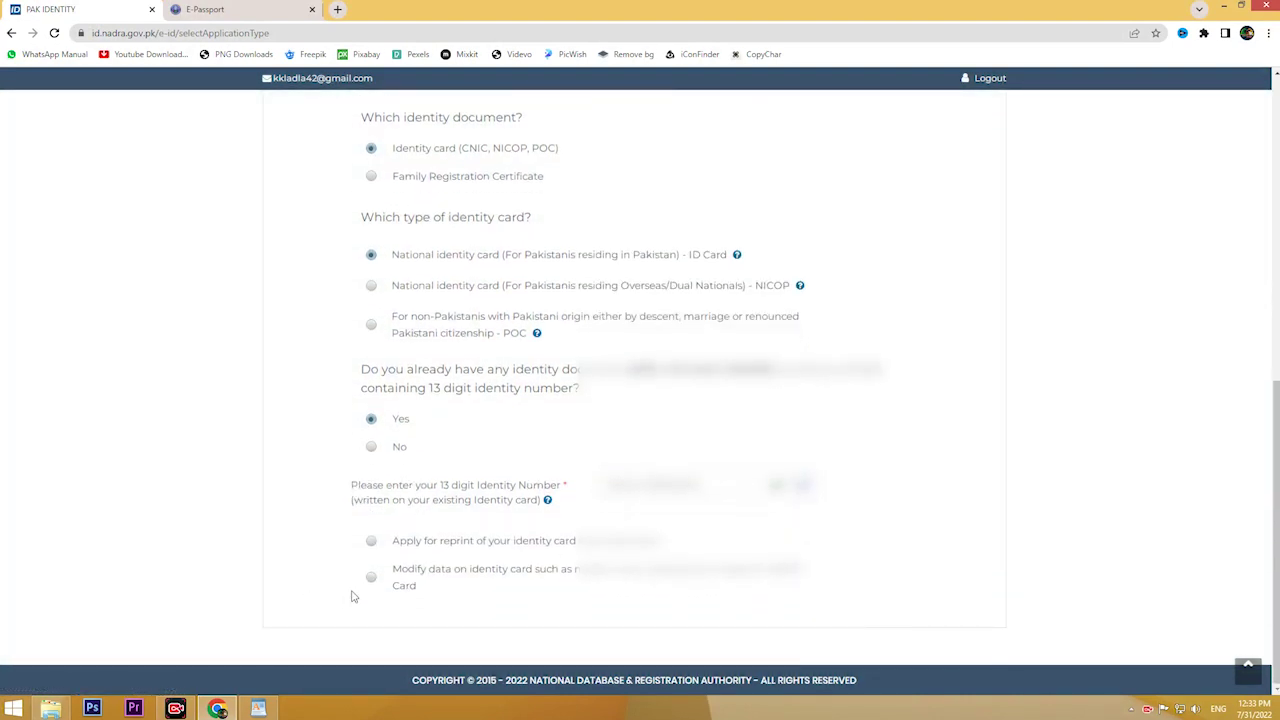
pyautogui.click(371, 577)
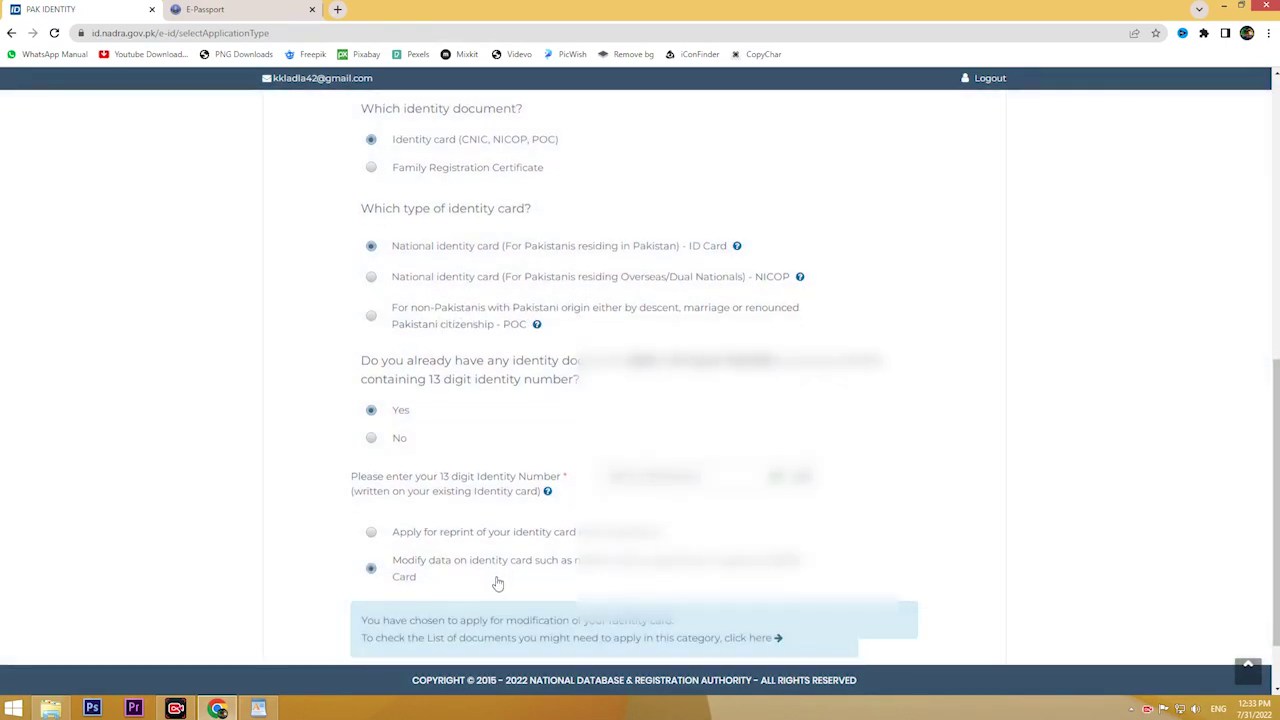
pyautogui.scroll(-3, 494, 580)
pyautogui.click(612, 590)
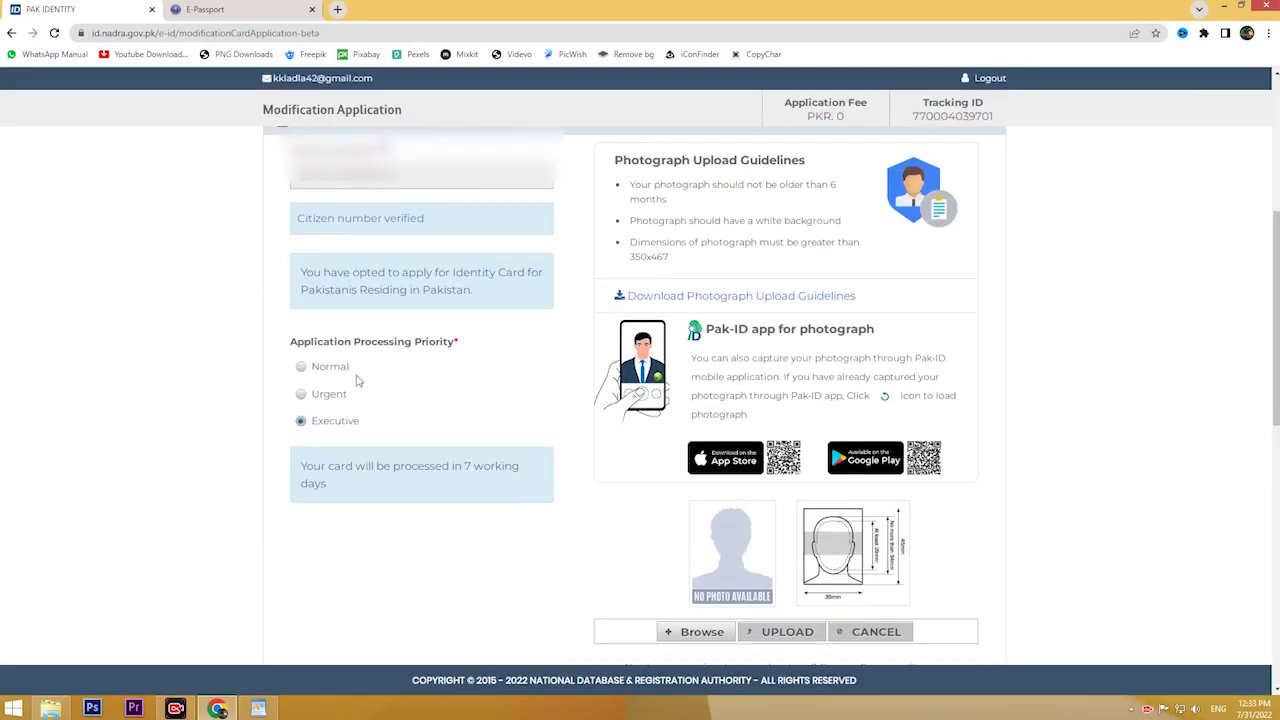
# Step: Set the processing priority to Normal
pyautogui.click(299, 367)
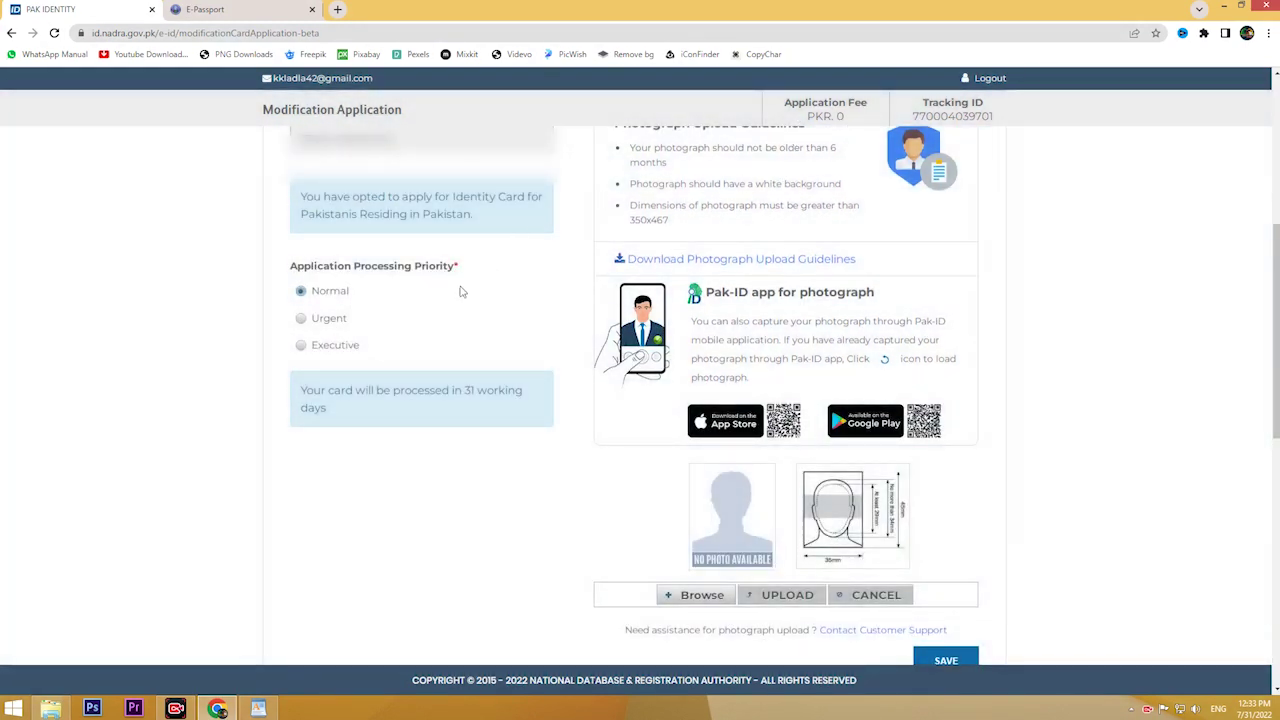
pyautogui.scroll(1, 452, 300)
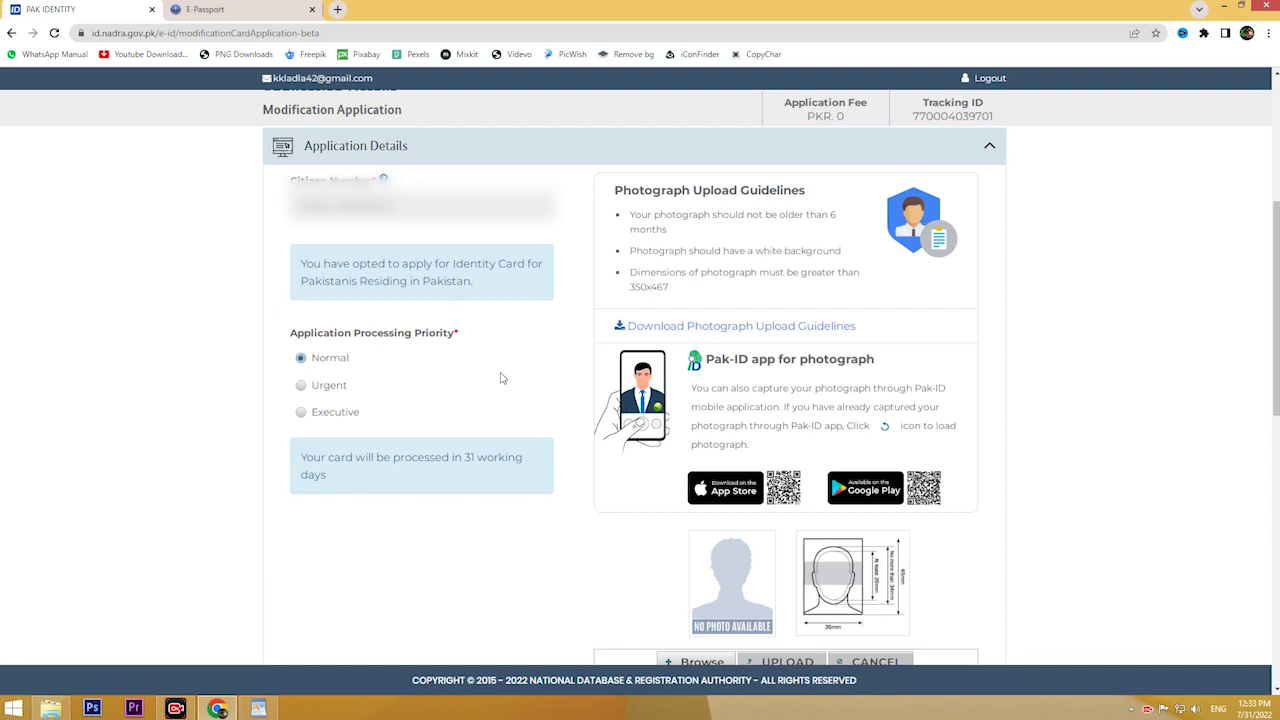
pyautogui.scroll(-2, 502, 378)
pyautogui.scroll(2, 455, 337)
pyautogui.scroll(-2, 455, 337)
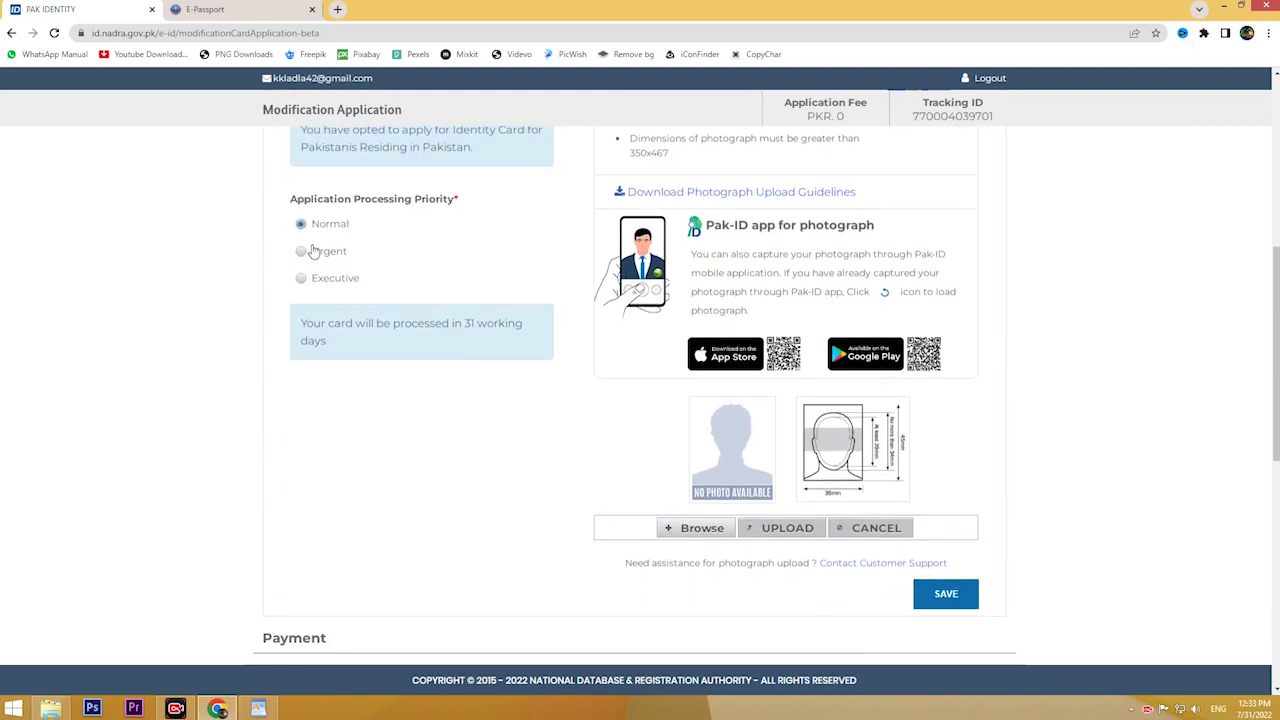
pyautogui.scroll(-1, 540, 312)
# Step: Upload sample_photo as the applicant photo and save the application details
pyautogui.click(686, 457)
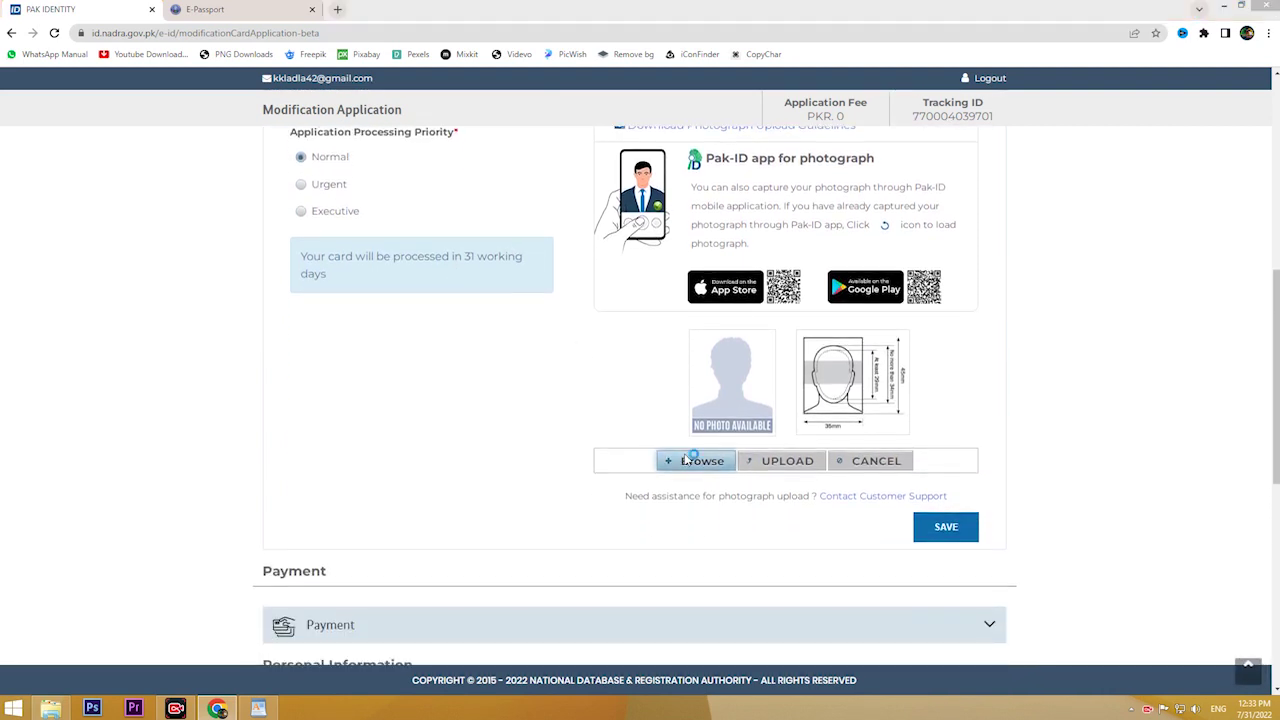
pyautogui.doubleClick(170, 250)
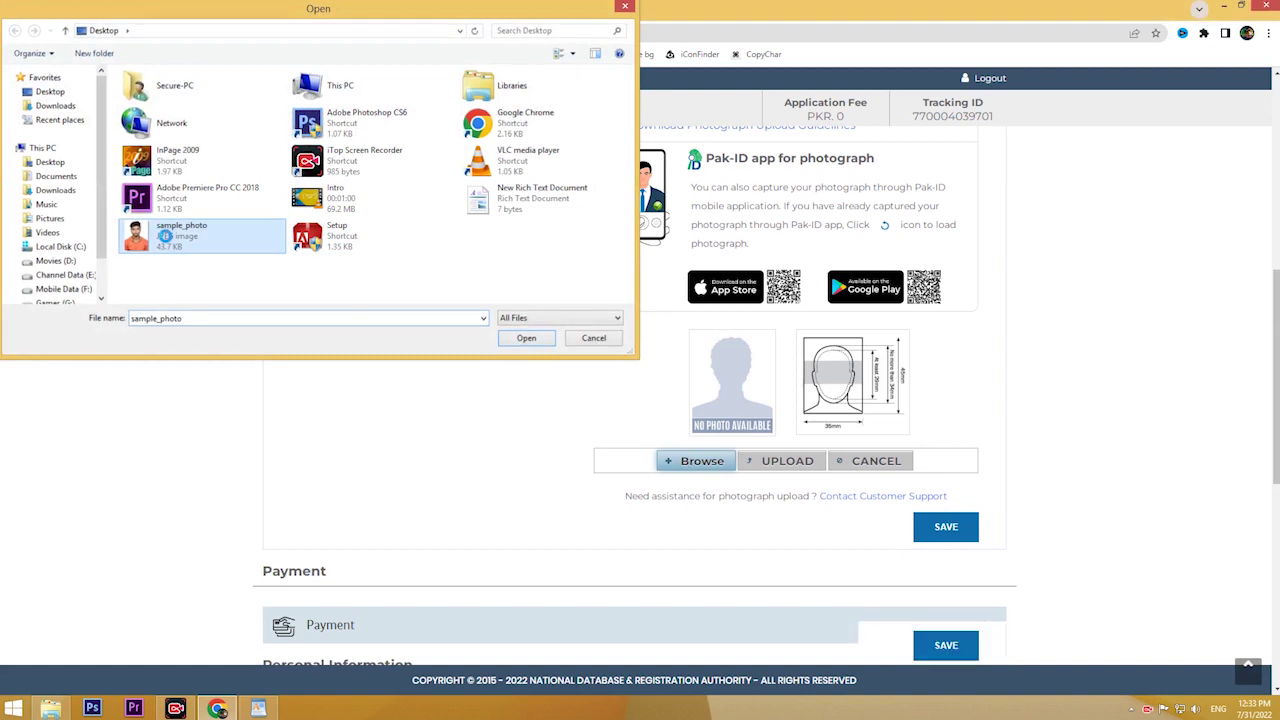
pyautogui.click(771, 461)
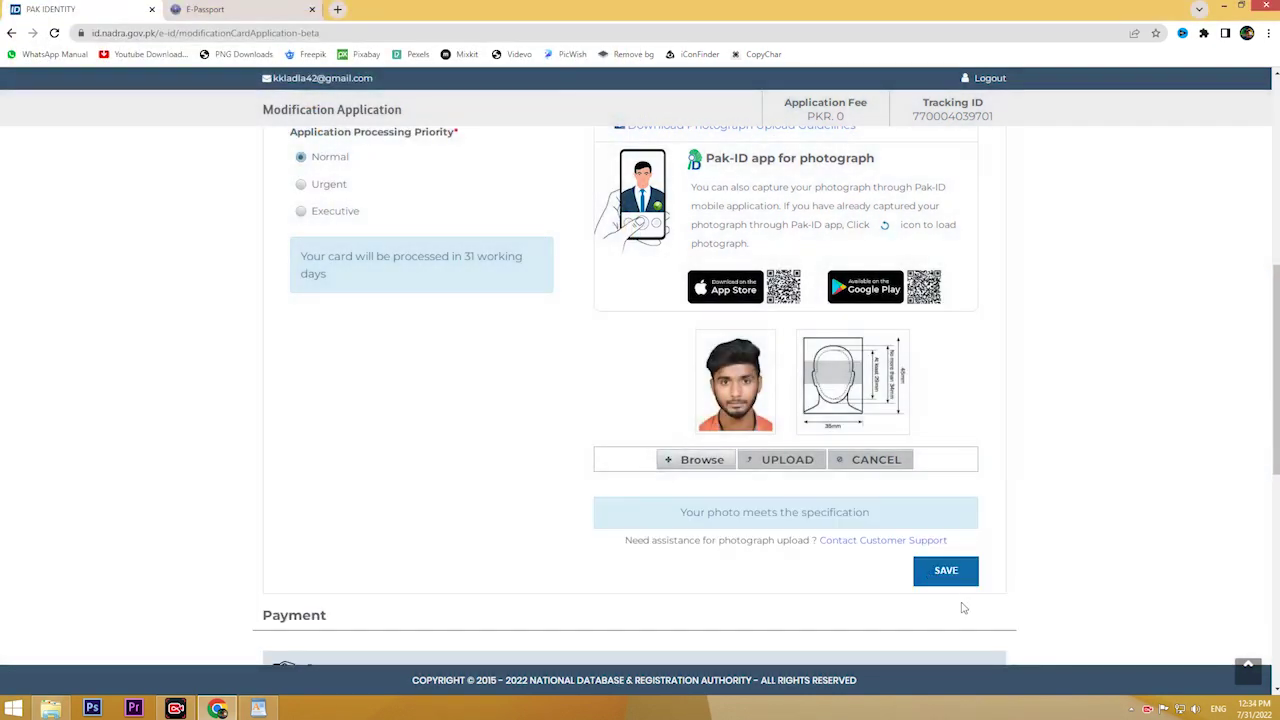
pyautogui.click(945, 570)
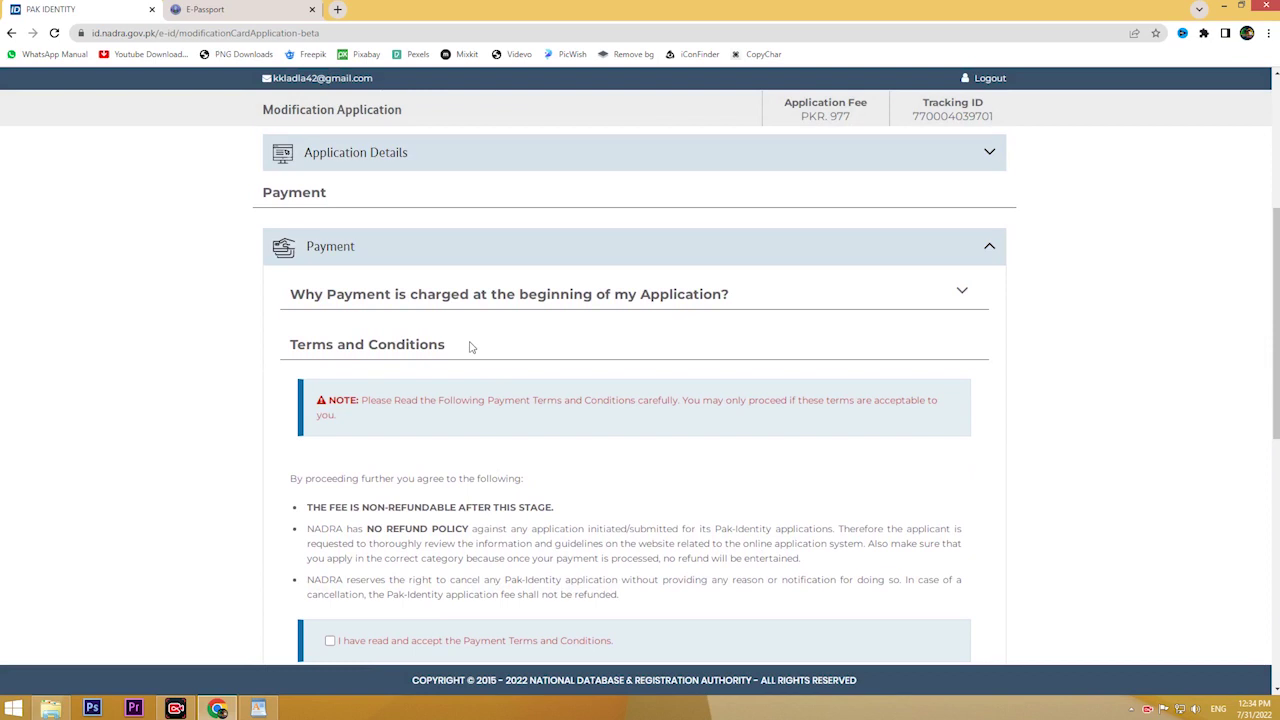
# Step: Expand Personal Details and scroll through its blank fields
pyautogui.scroll(-4, 471, 346)
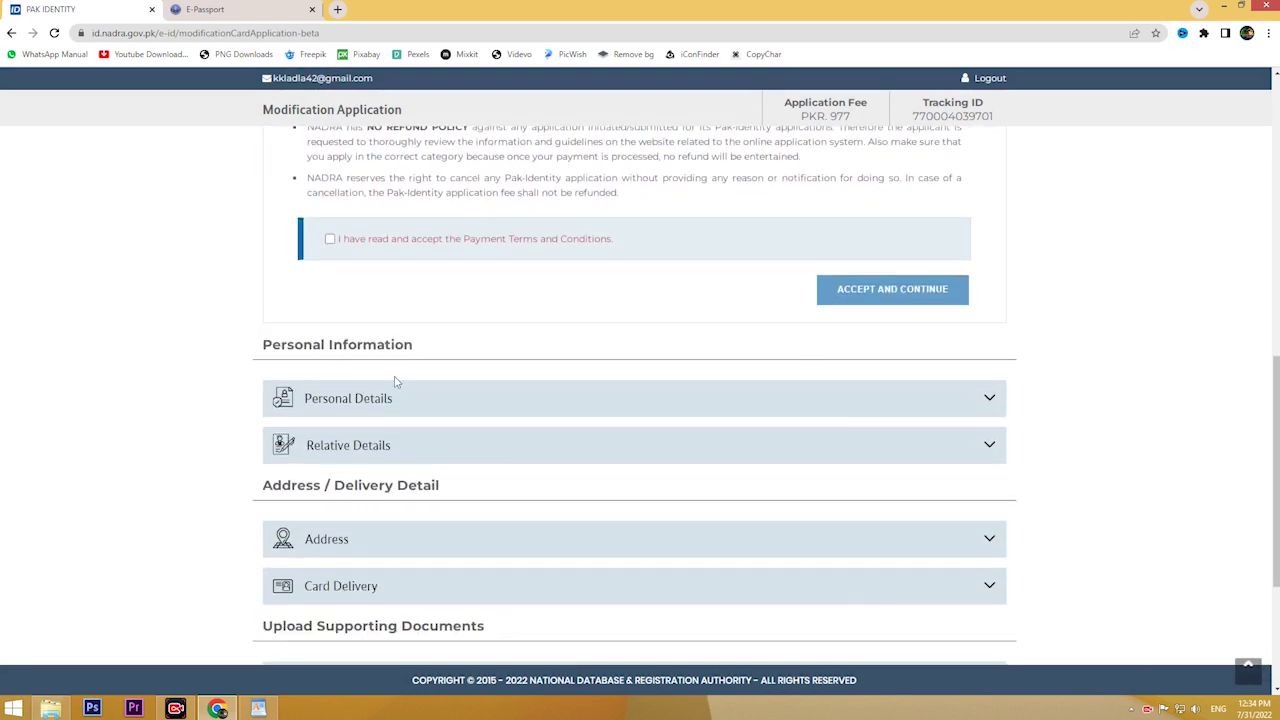
pyautogui.click(397, 401)
pyautogui.scroll(-3, 508, 400)
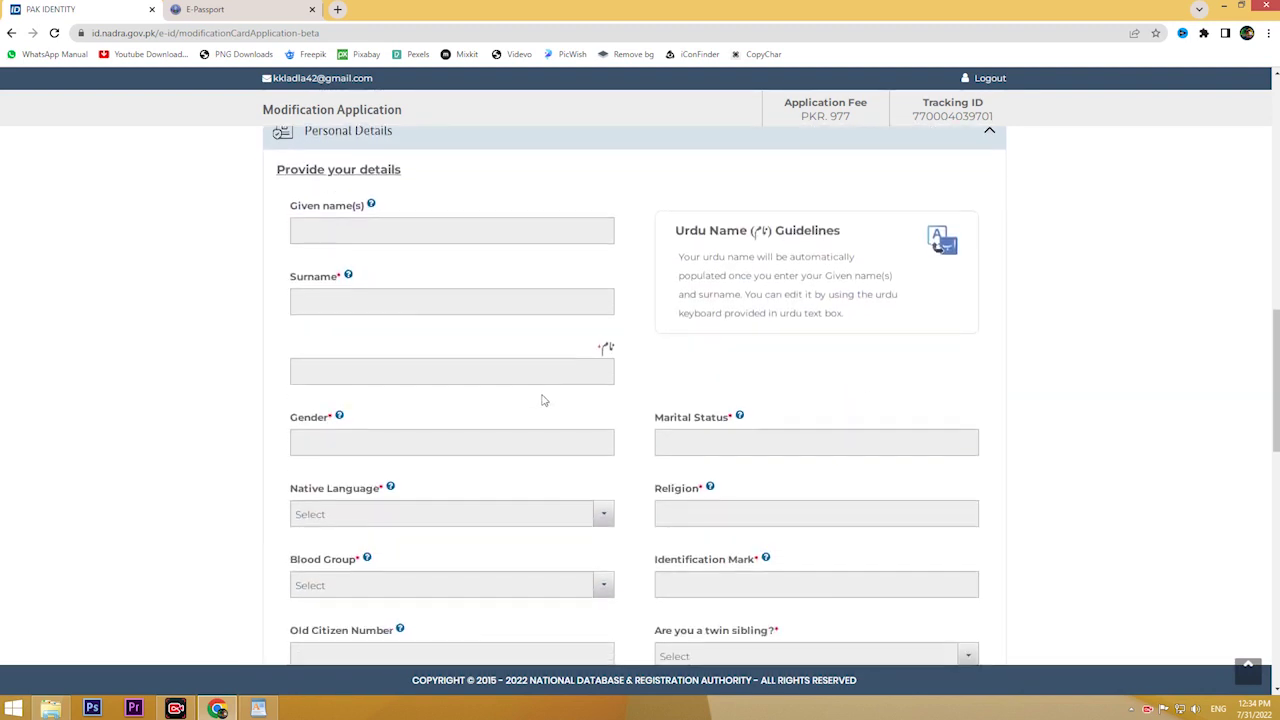
pyautogui.scroll(-1, 538, 398)
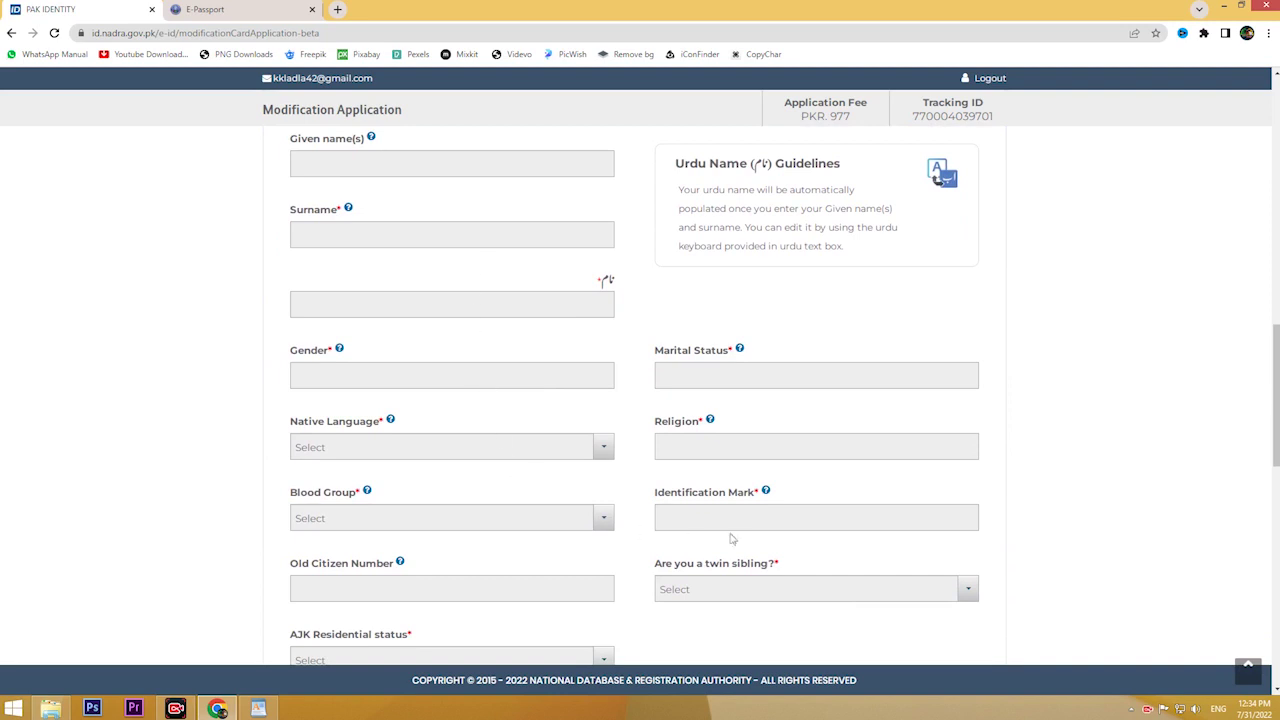
pyautogui.scroll(-5, 750, 530)
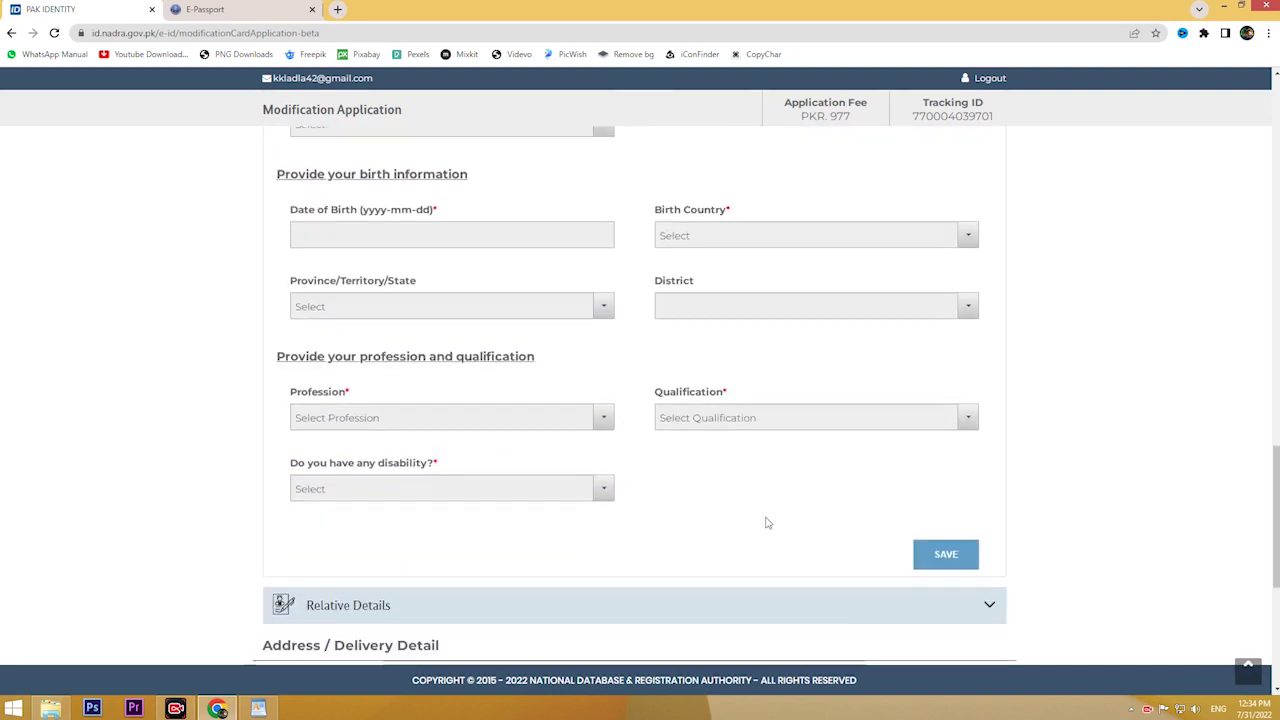
pyautogui.scroll(-2, 765, 502)
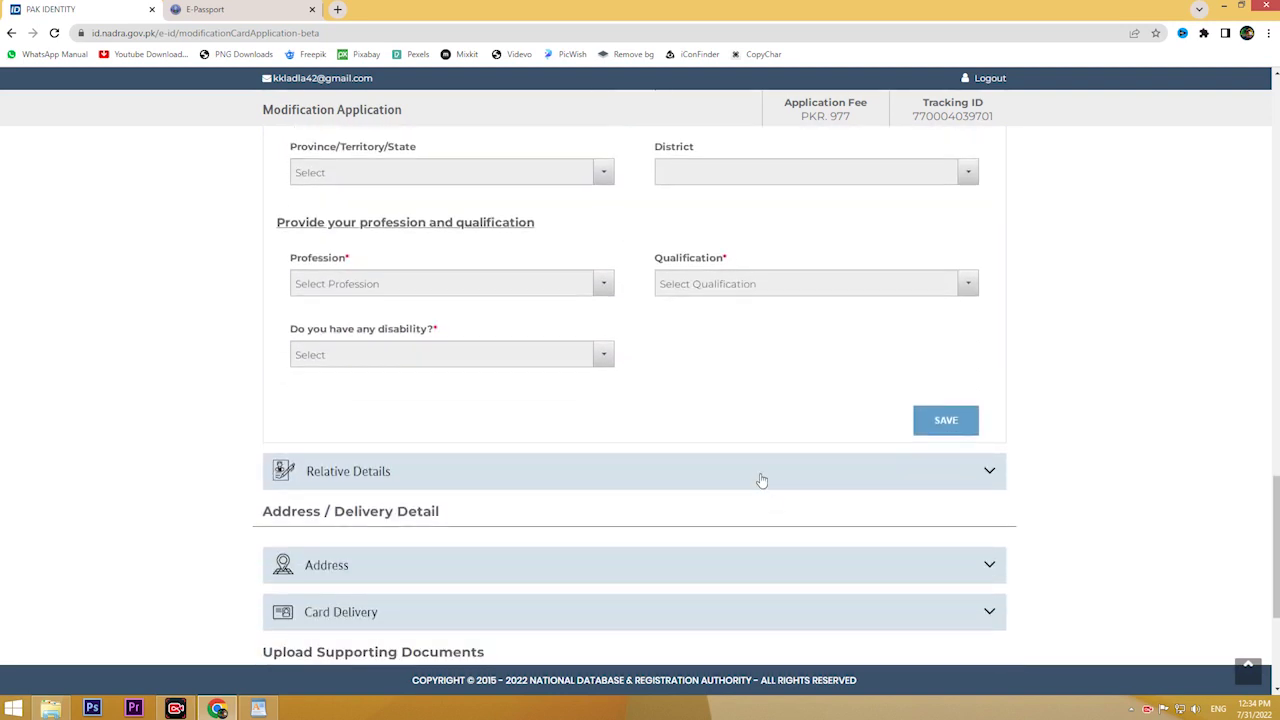
# Step: Expand the Relative Details part of the form
pyautogui.click(762, 471)
pyautogui.scroll(-2, 762, 481)
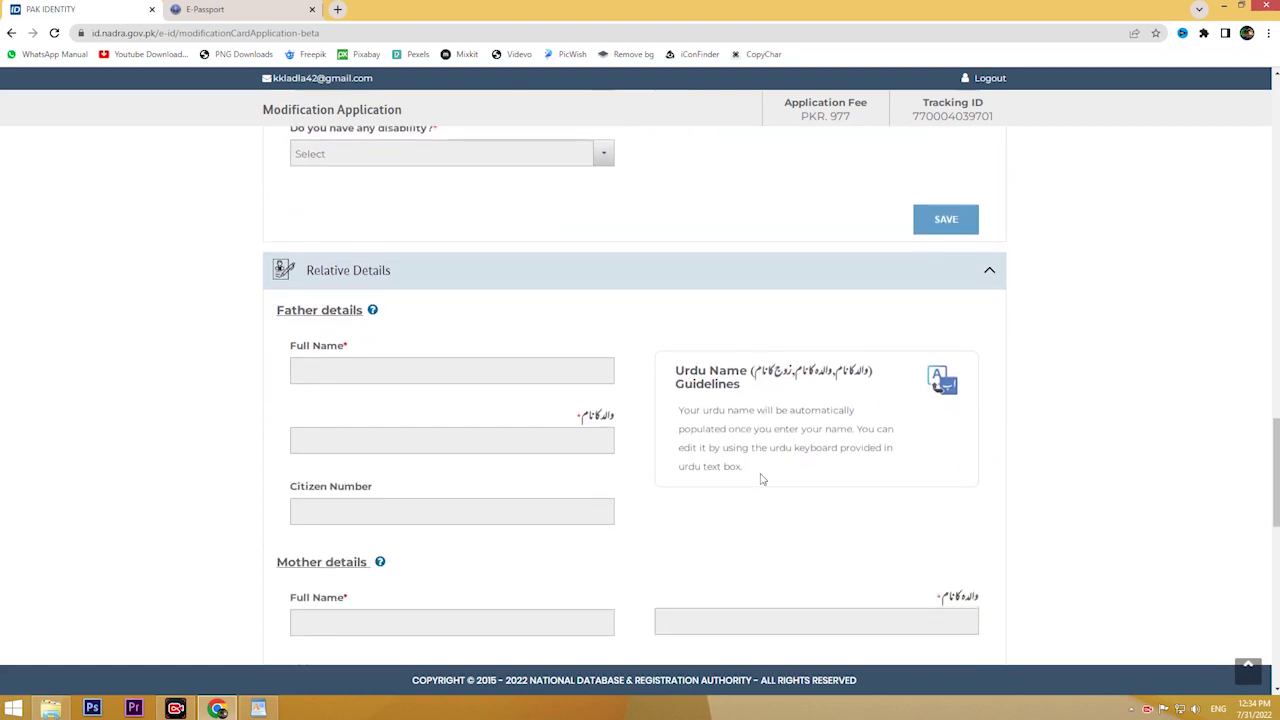
pyautogui.scroll(-1, 762, 480)
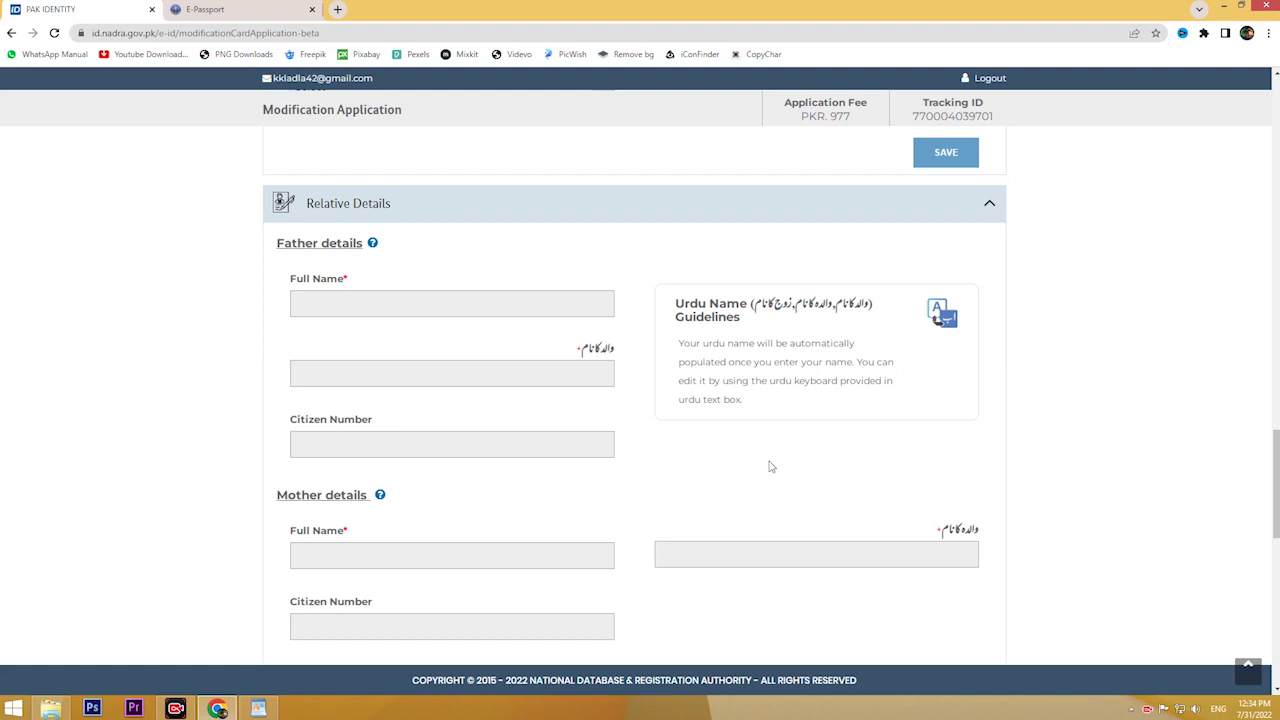
# Step: Highlight the PKR 977 fee, then scroll through the blank birth and profession sections
pyautogui.moveTo(862, 116)
pyautogui.mouseDown()
pyautogui.moveTo(829, 116)
pyautogui.moveTo(860, 117)
pyautogui.mouseUp()
pyautogui.click(830, 143)
pyautogui.click(851, 146)
pyautogui.scroll(-3, 724, 278)
pyautogui.scroll(10, 629, 268)
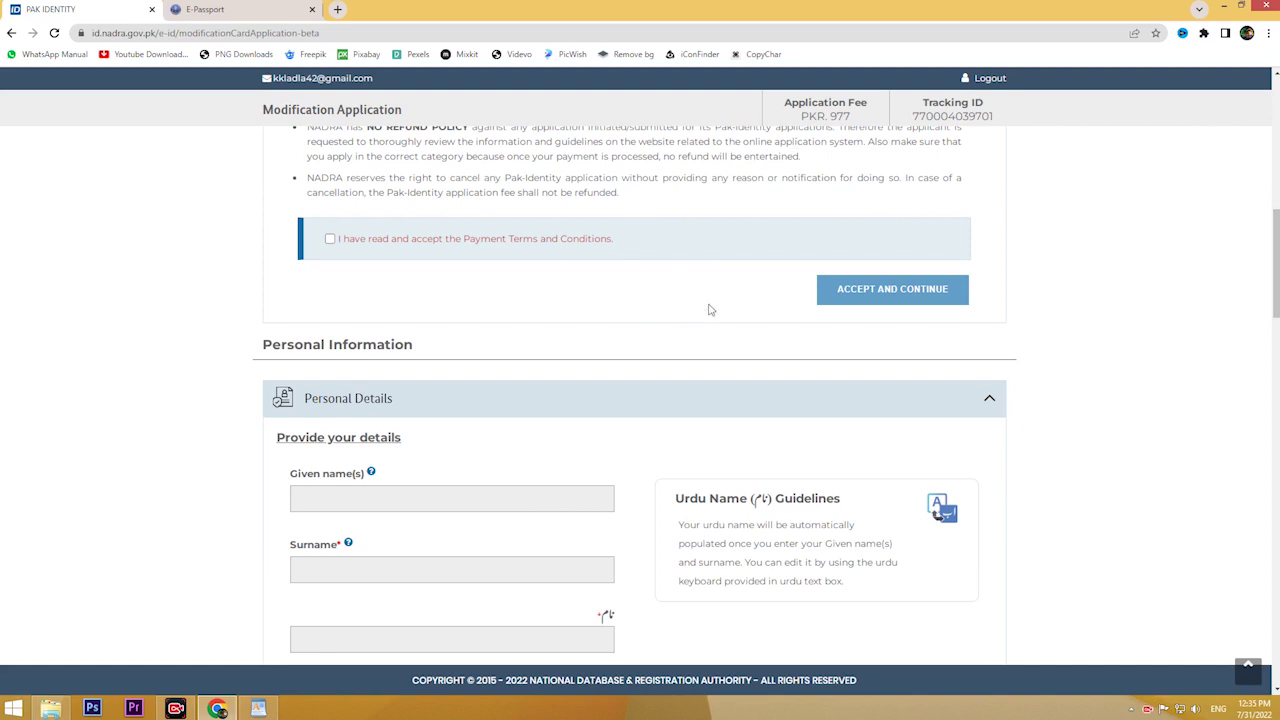
pyautogui.scroll(-1, 709, 309)
pyautogui.scroll(-1, 435, 460)
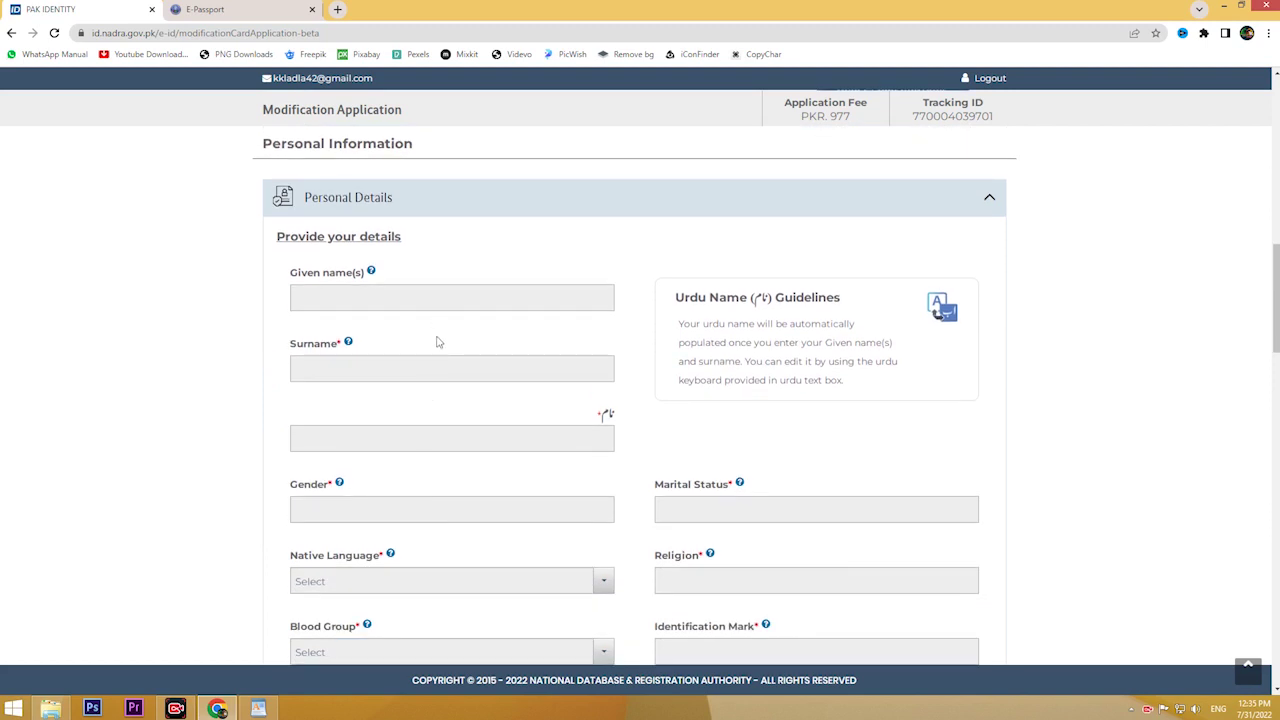
pyautogui.scroll(-1, 437, 347)
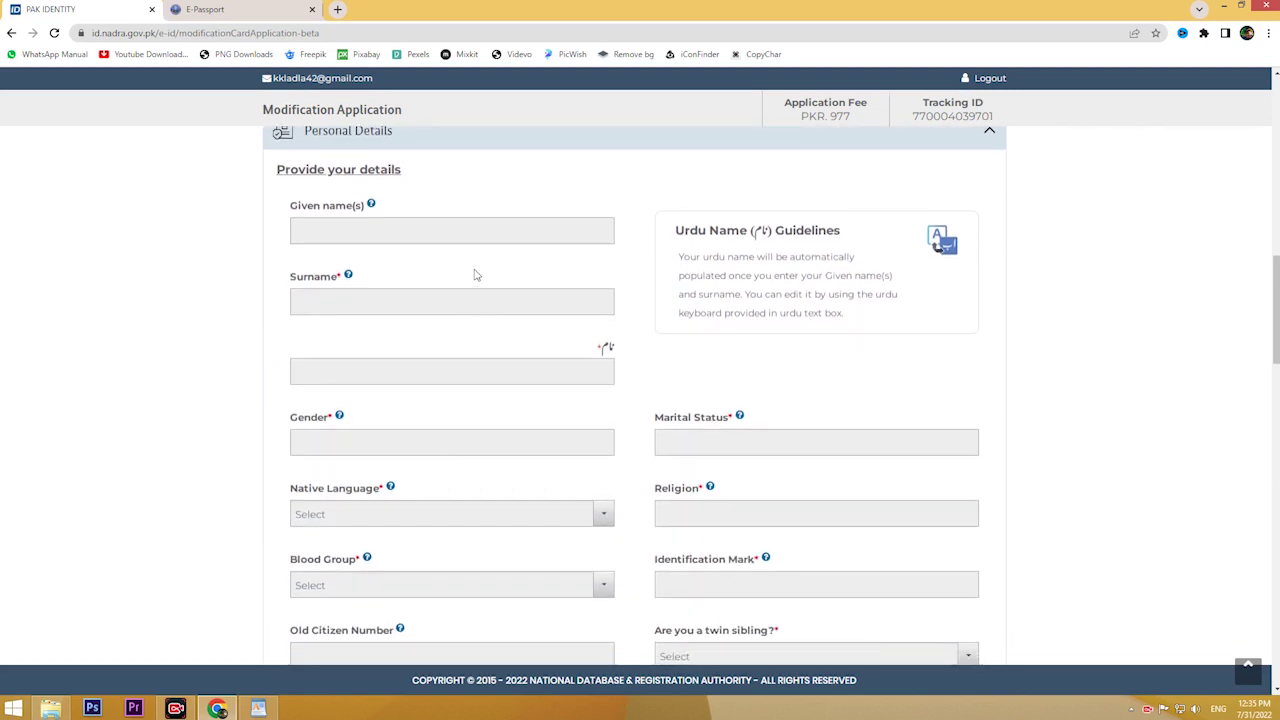
pyautogui.scroll(-1, 475, 275)
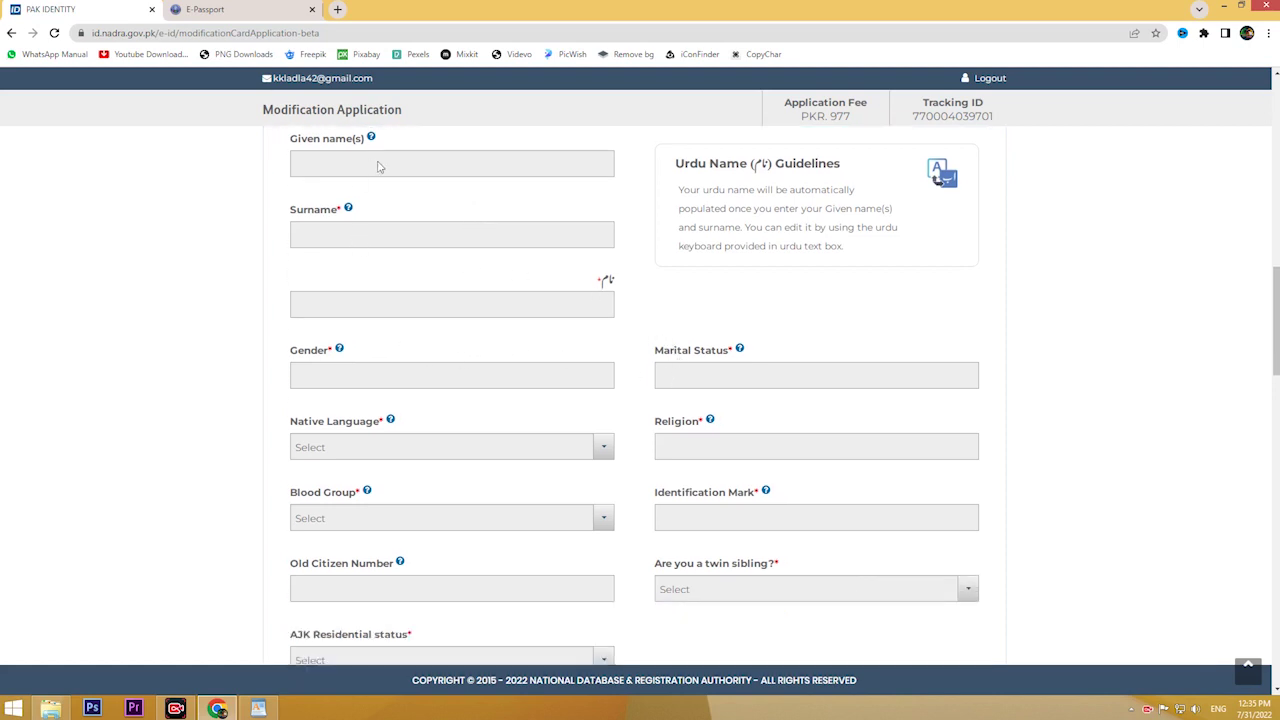
pyautogui.scroll(-1, 518, 308)
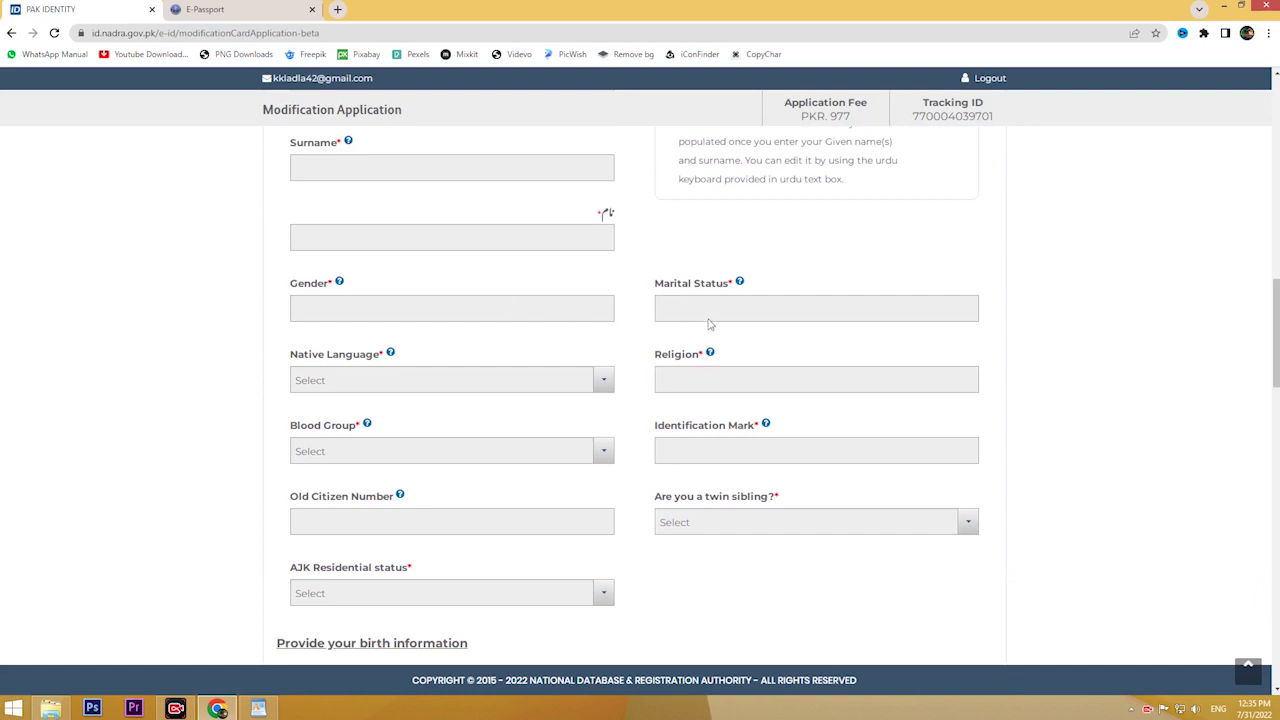
pyautogui.scroll(-4, 472, 326)
pyautogui.scroll(-8, 472, 326)
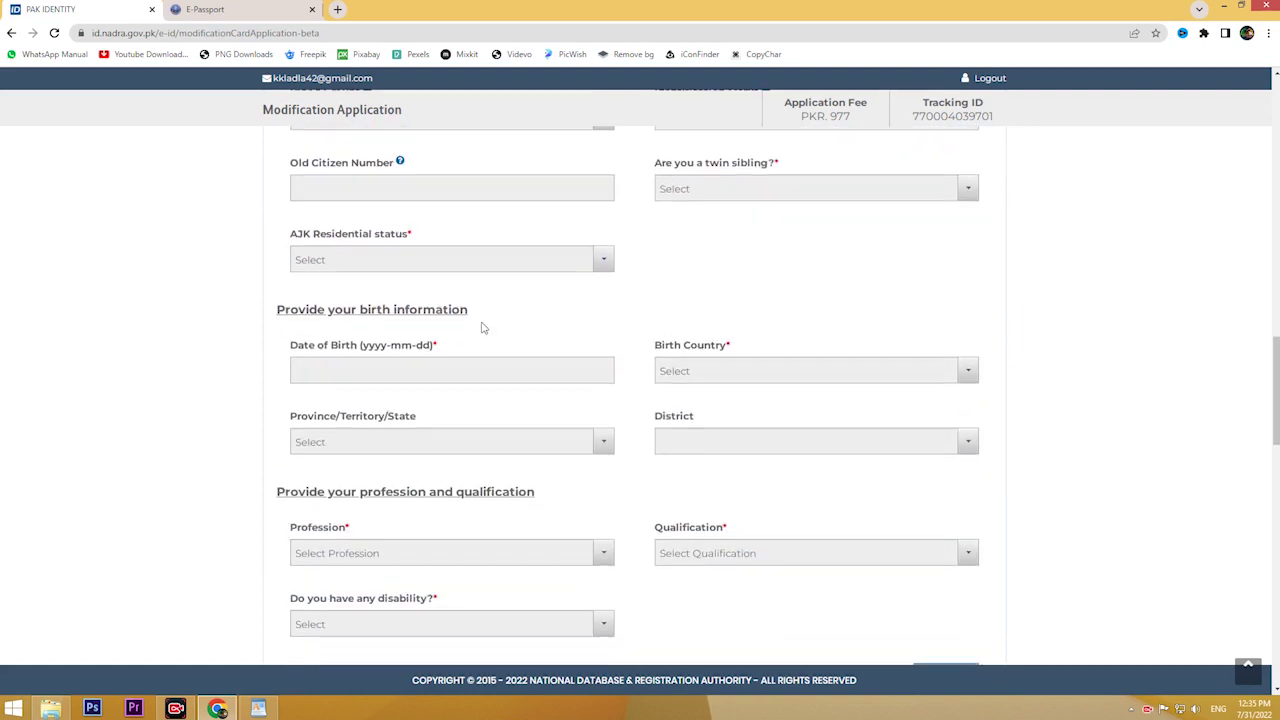
# Step: Expand Address and review the blank Present and Permanent Address fields
pyautogui.scroll(-3, 481, 330)
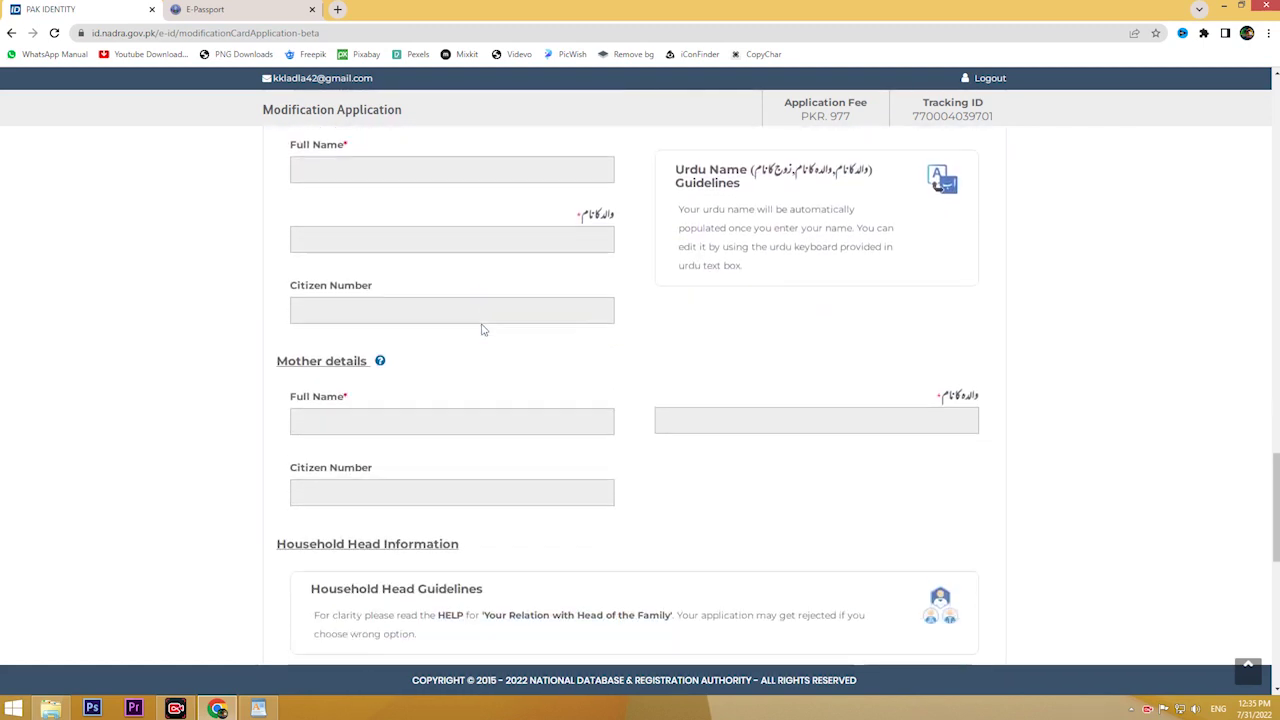
pyautogui.scroll(2, 481, 330)
pyautogui.scroll(-2, 479, 331)
pyautogui.scroll(-10, 479, 331)
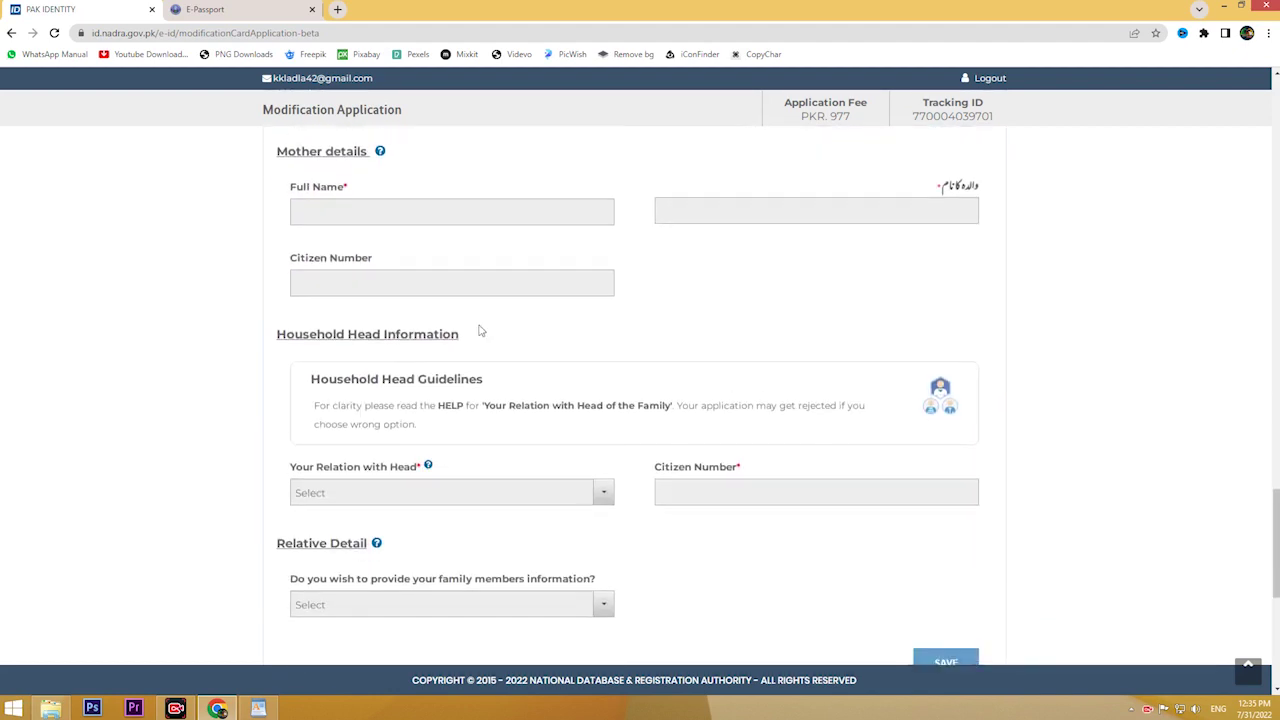
pyautogui.click(478, 325)
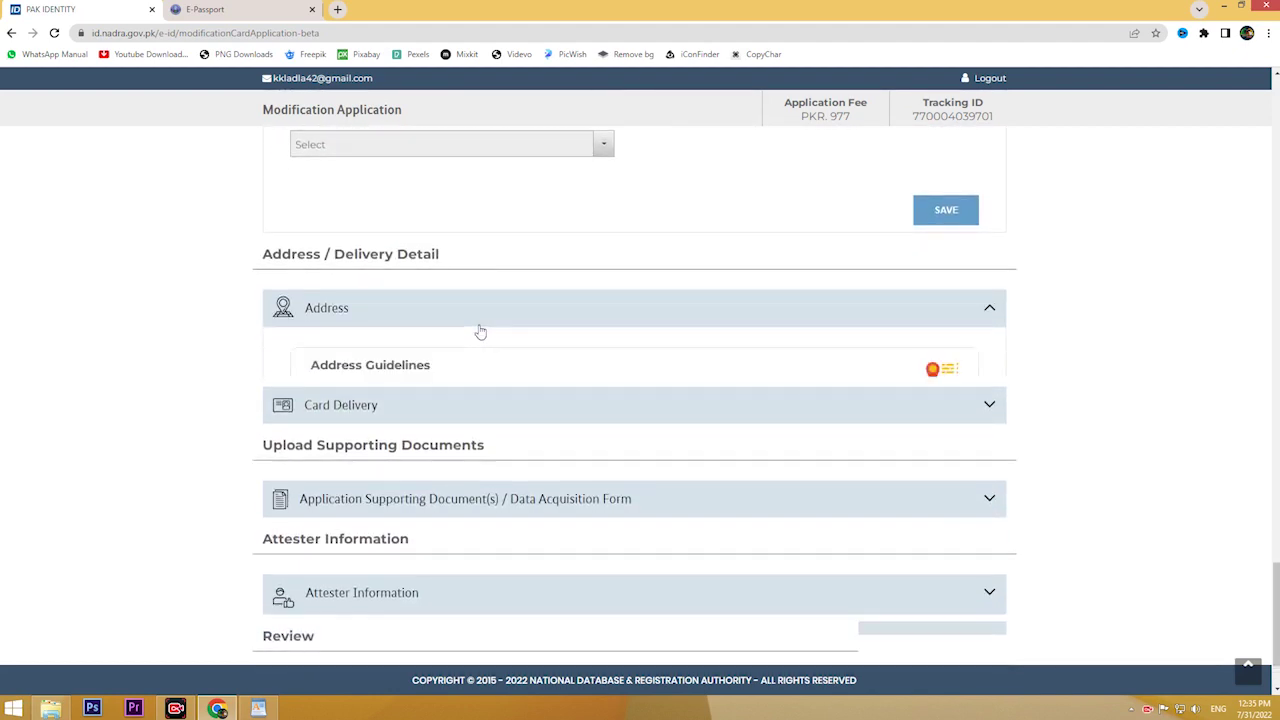
pyautogui.scroll(-4, 480, 331)
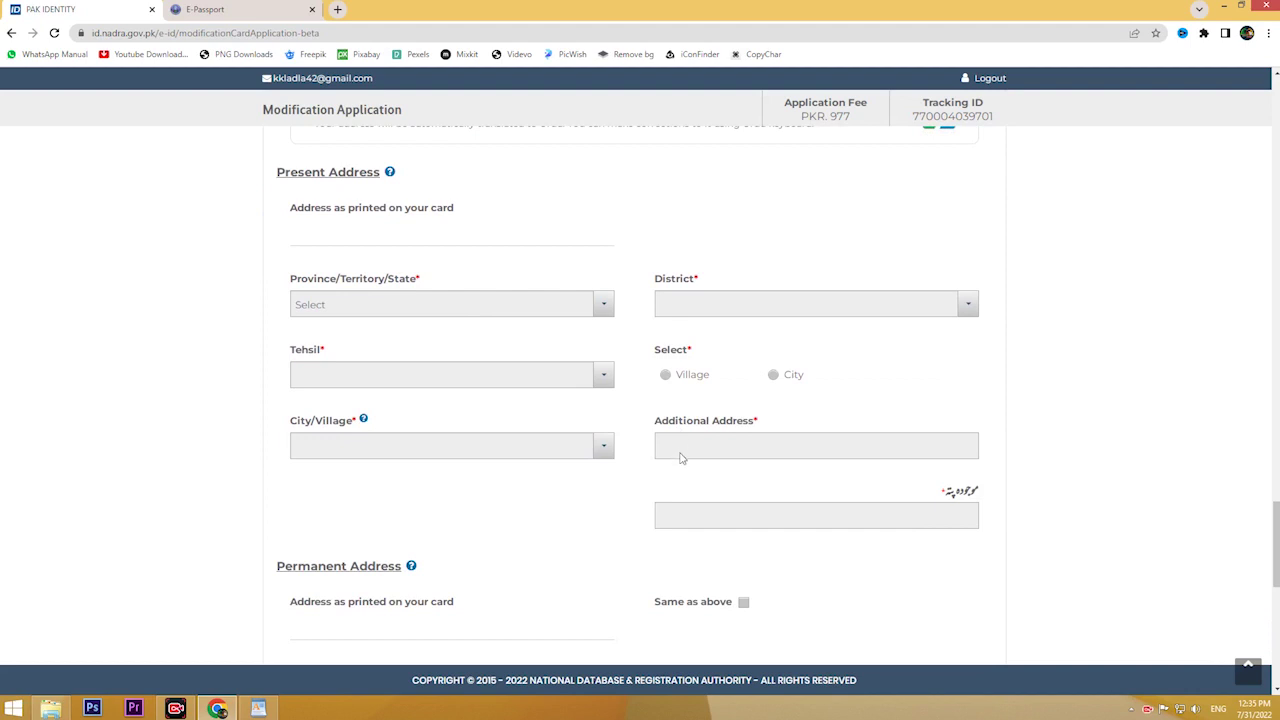
pyautogui.scroll(-1, 681, 484)
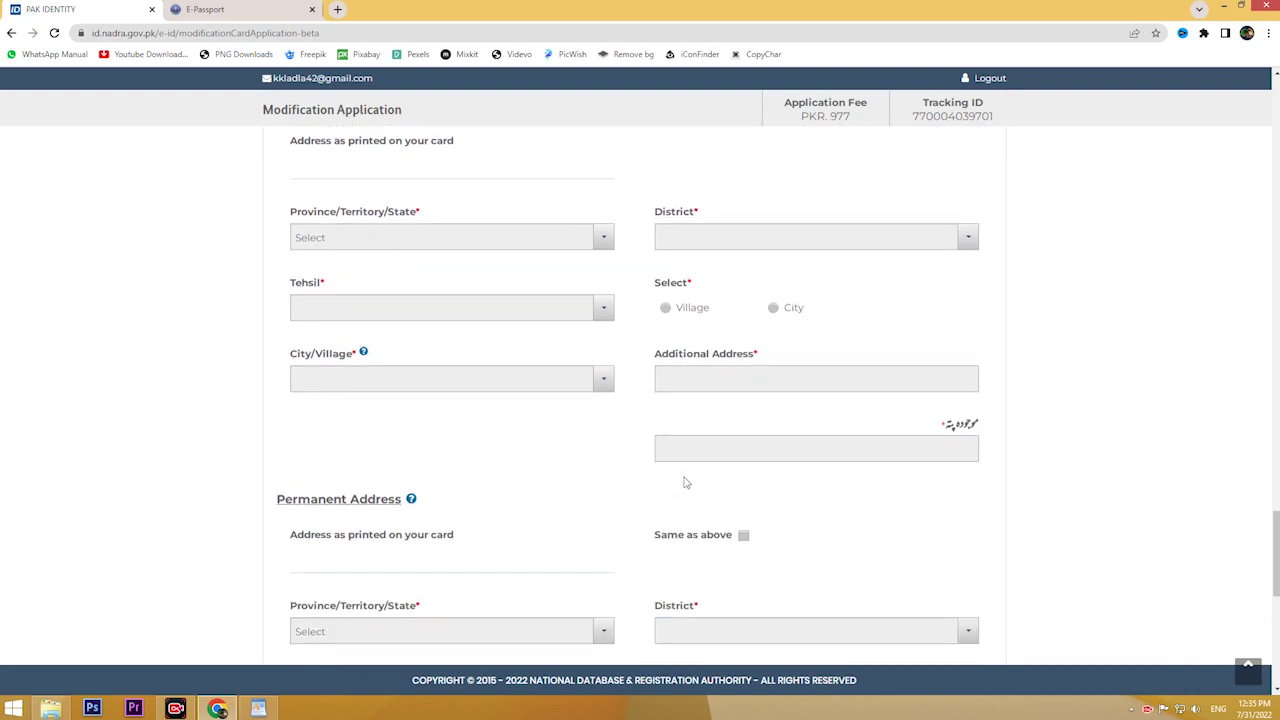
pyautogui.scroll(-2, 684, 482)
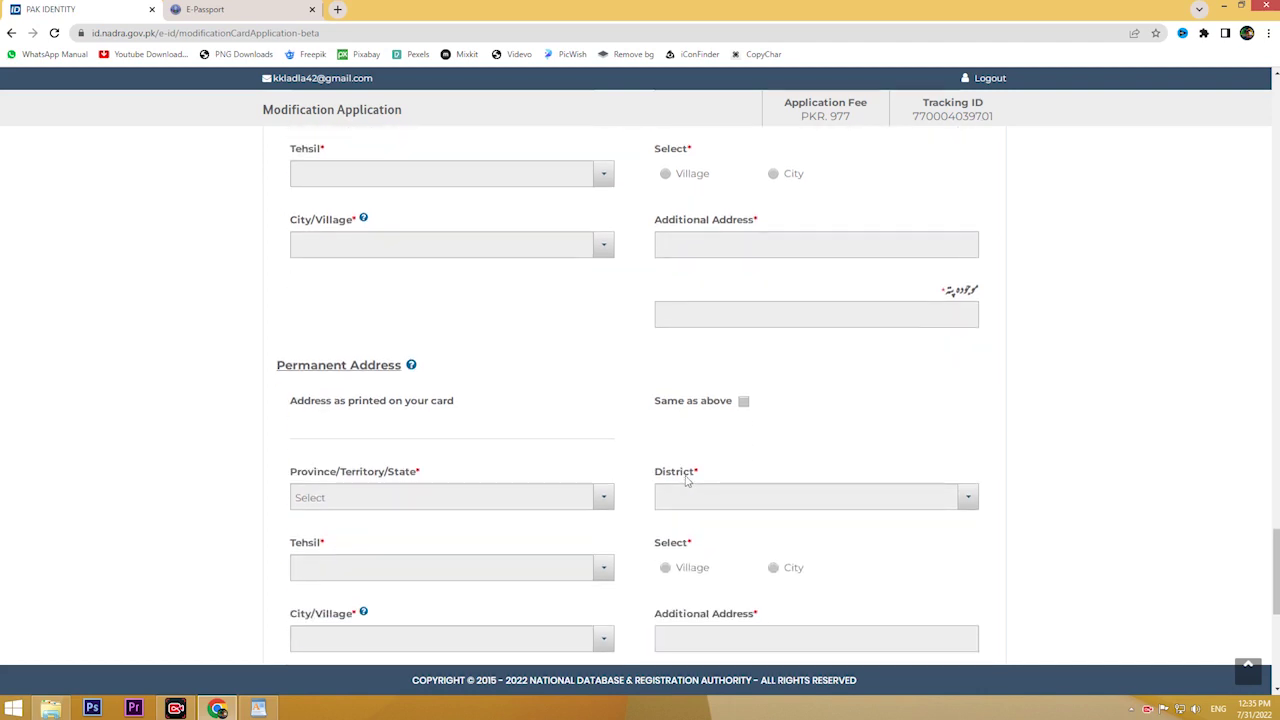
pyautogui.scroll(-5, 686, 481)
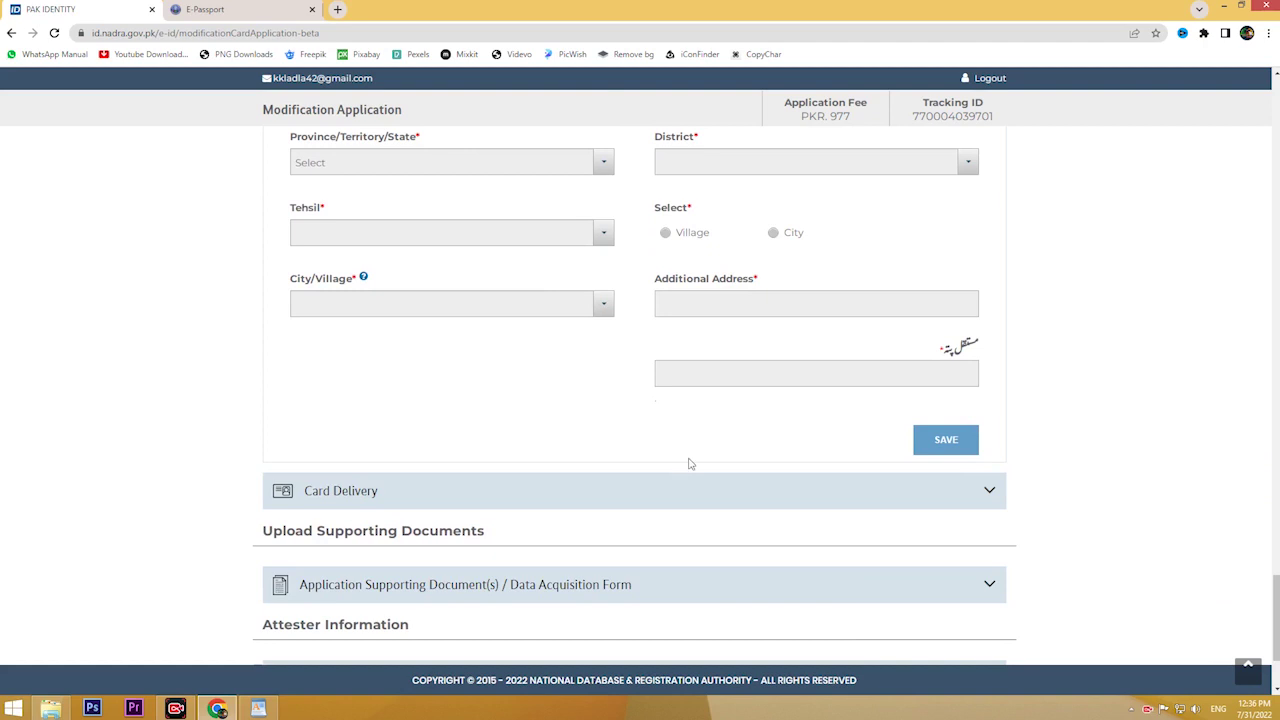
# Step: Expand Card Delivery and review the delivery and contact information fields
pyautogui.click(763, 487)
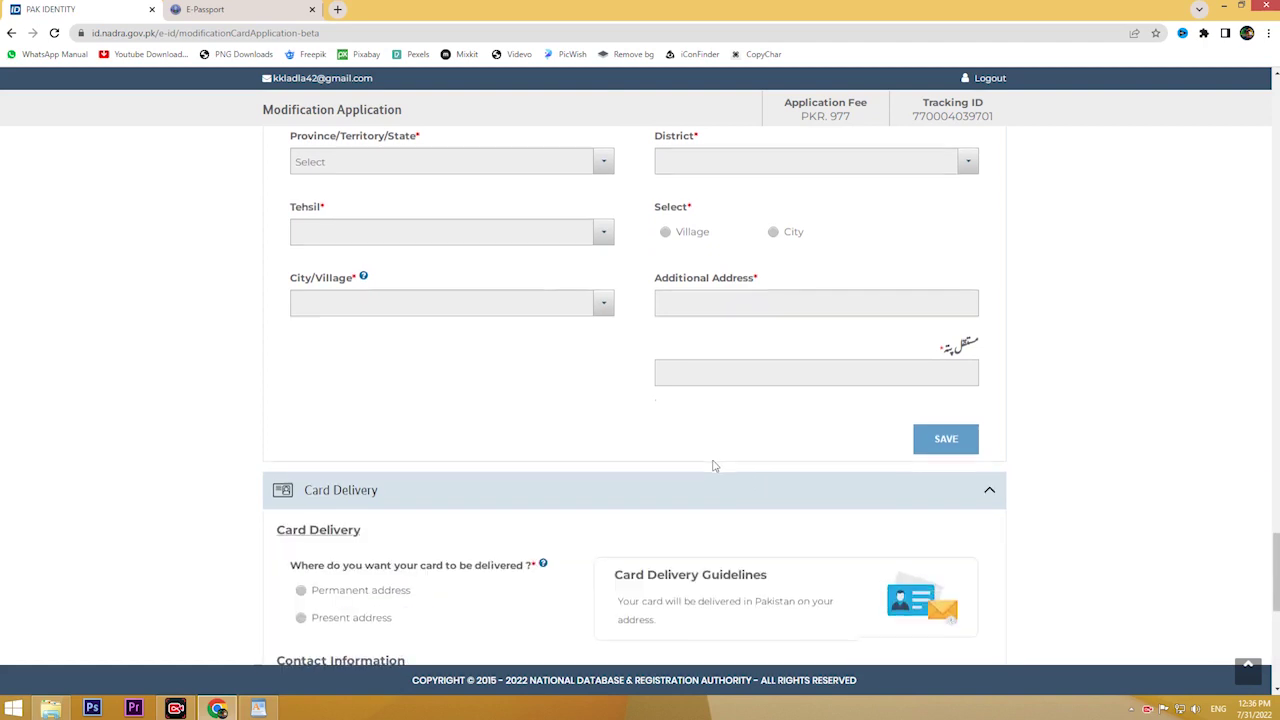
pyautogui.scroll(-4, 457, 455)
pyautogui.scroll(-3, 548, 440)
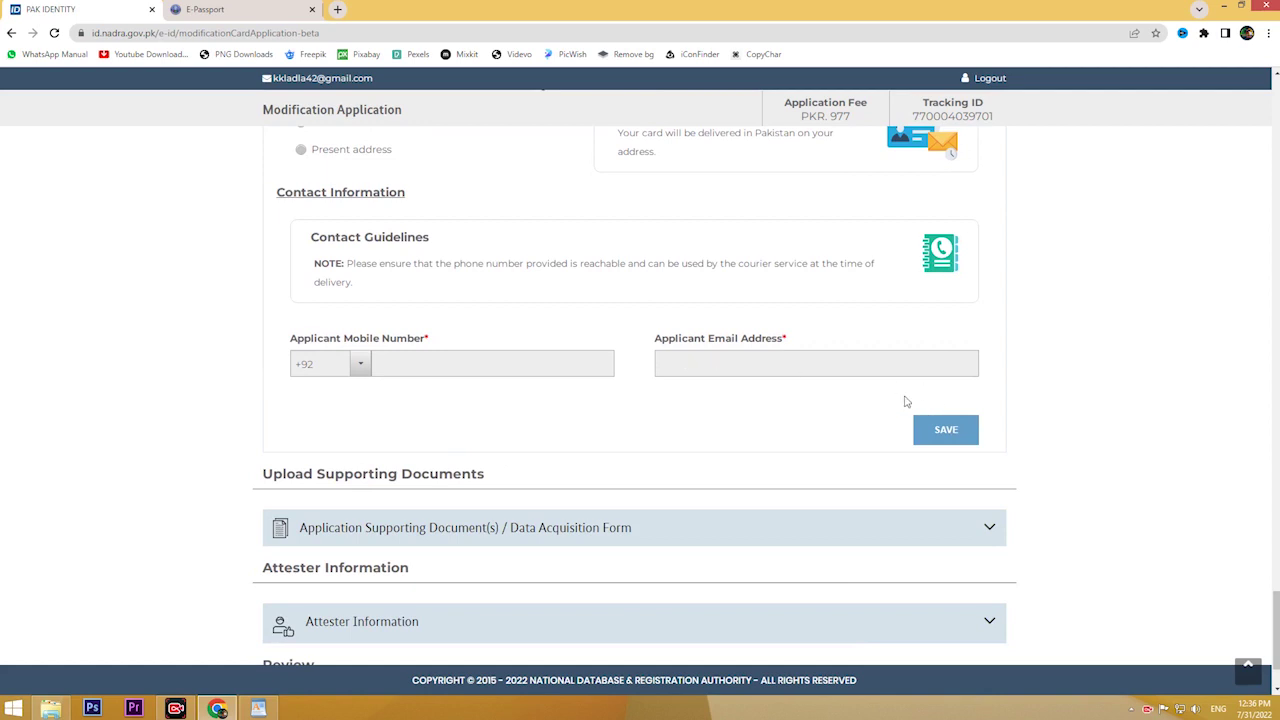
pyautogui.scroll(-2, 906, 400)
pyautogui.click(567, 420)
pyautogui.scroll(-6, 567, 420)
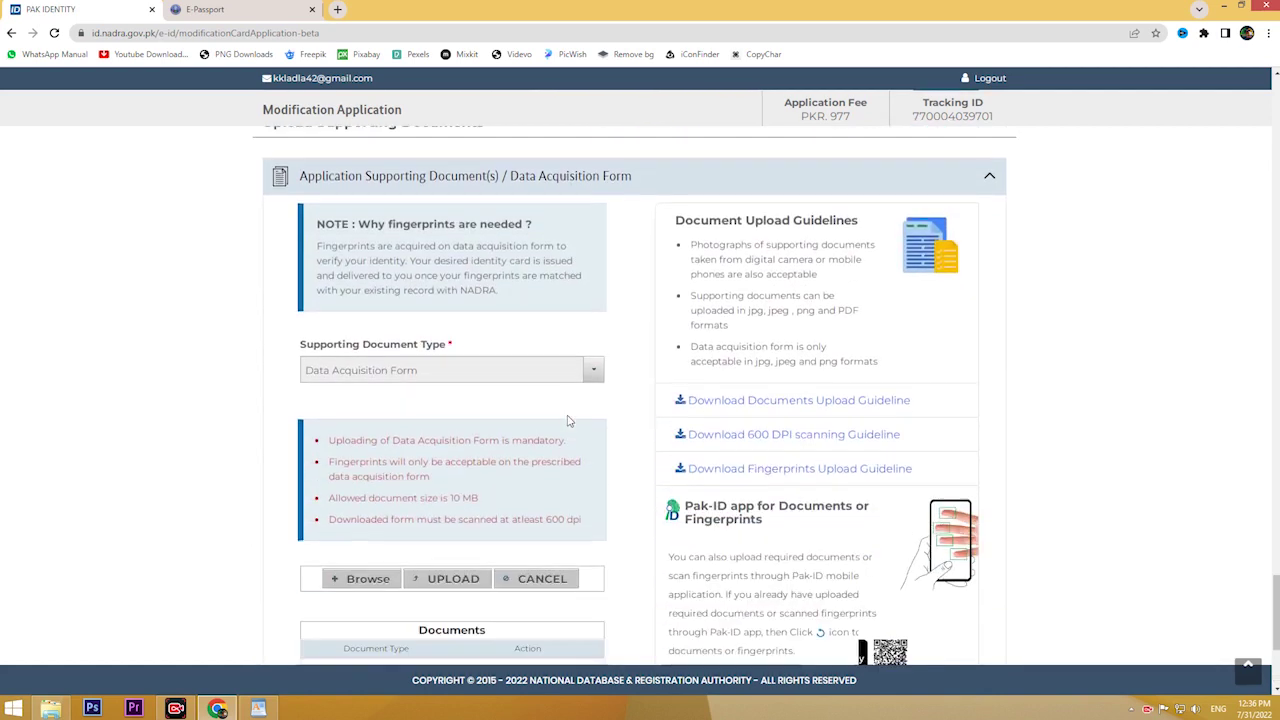
pyautogui.scroll(2, 565, 412)
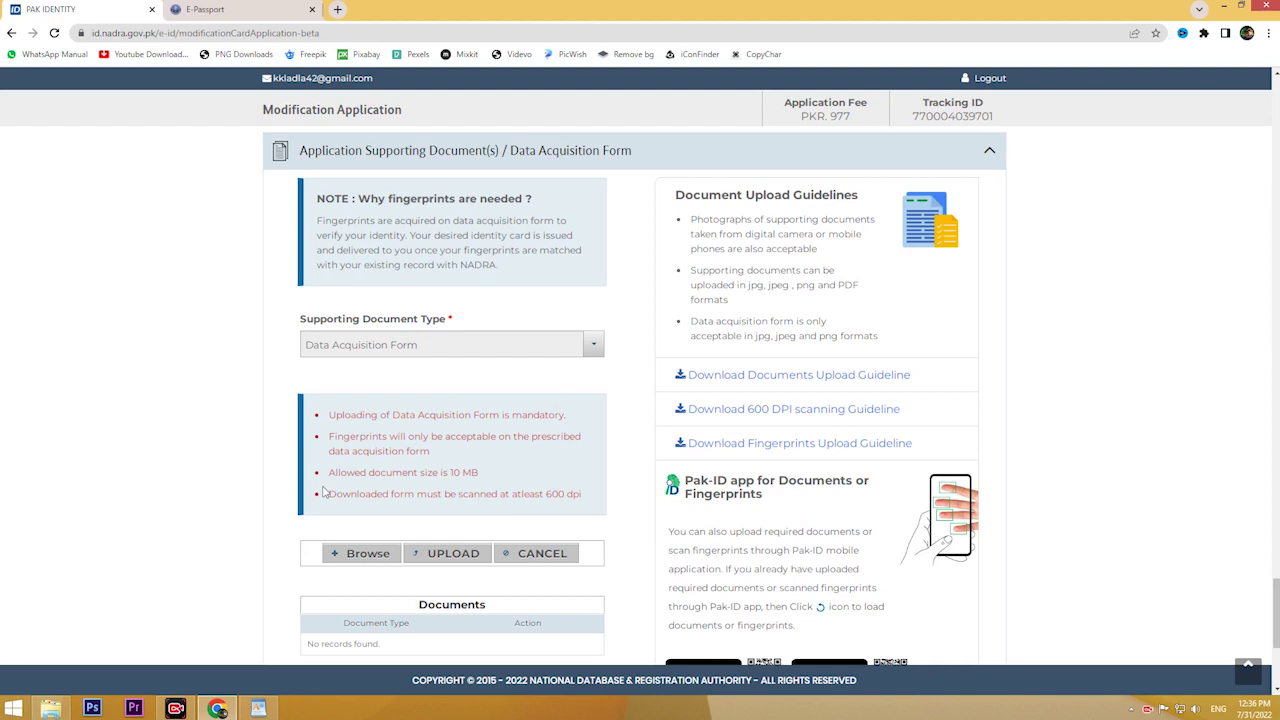
pyautogui.scroll(-3, 488, 522)
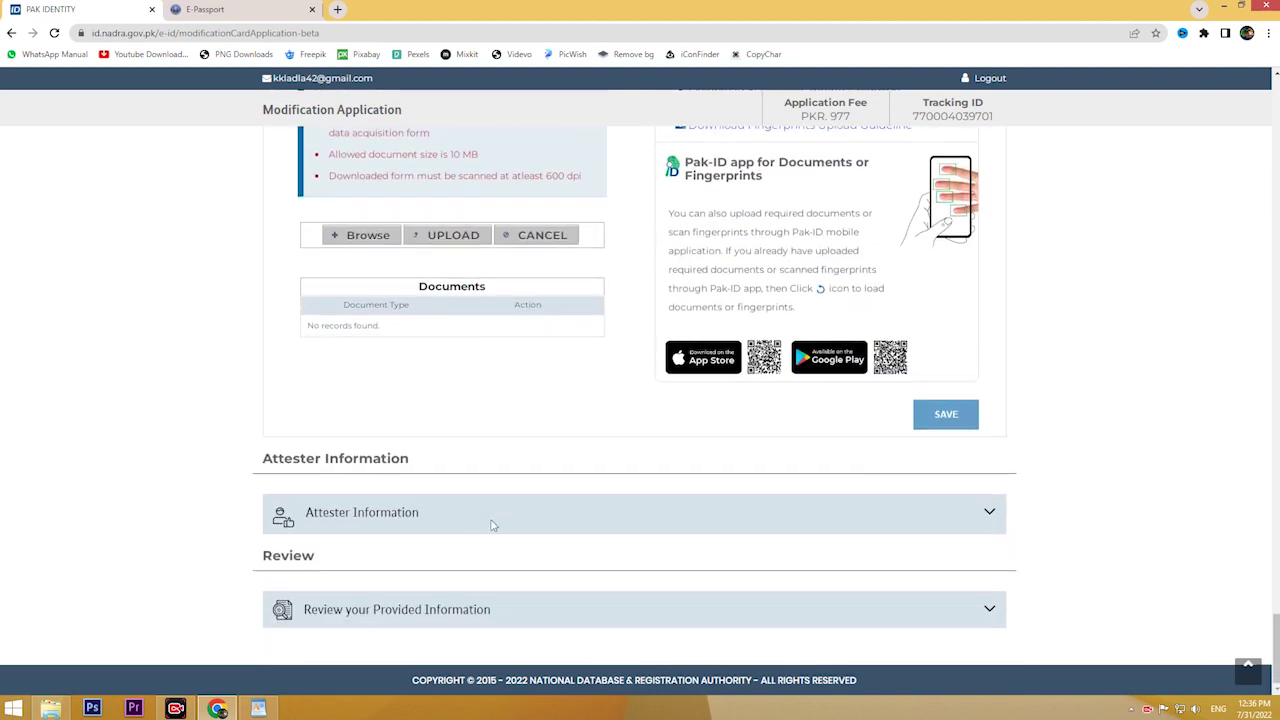
pyautogui.click(415, 528)
# Step: Scroll through the blank attester name, department, designation and contact number fields
pyautogui.scroll(4, 428, 457)
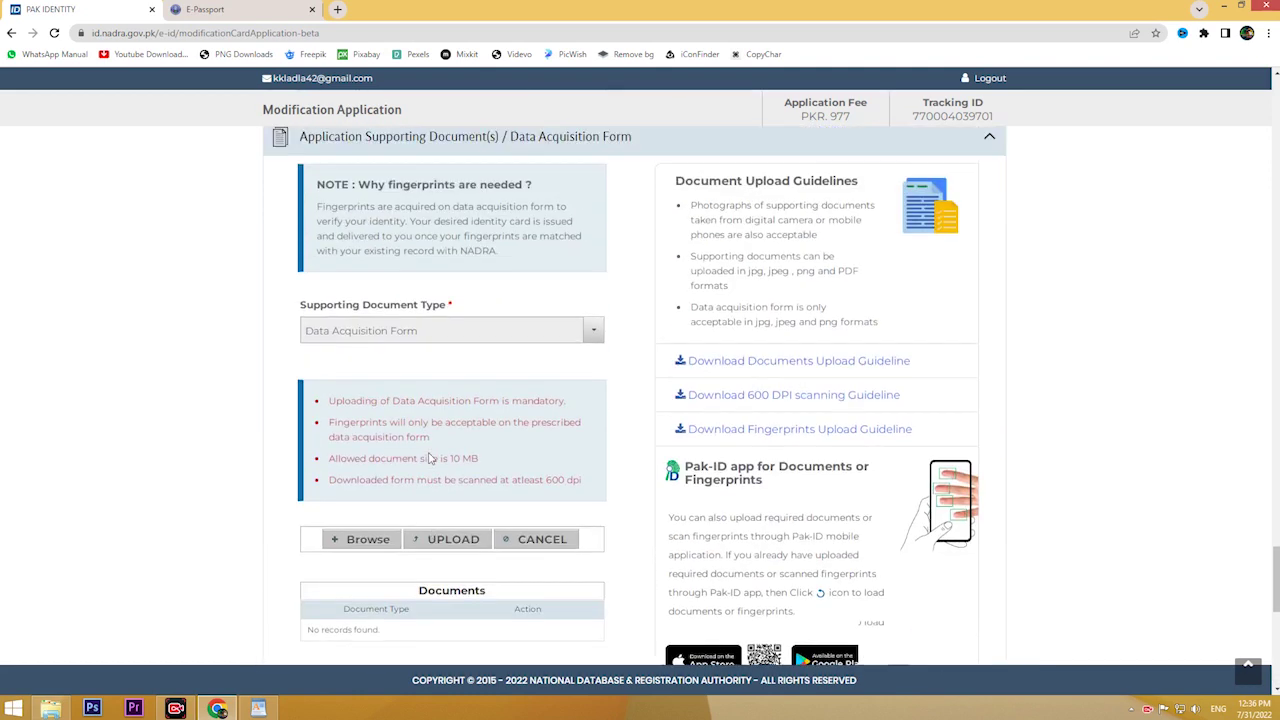
pyautogui.scroll(-6, 430, 458)
pyautogui.scroll(6, 428, 457)
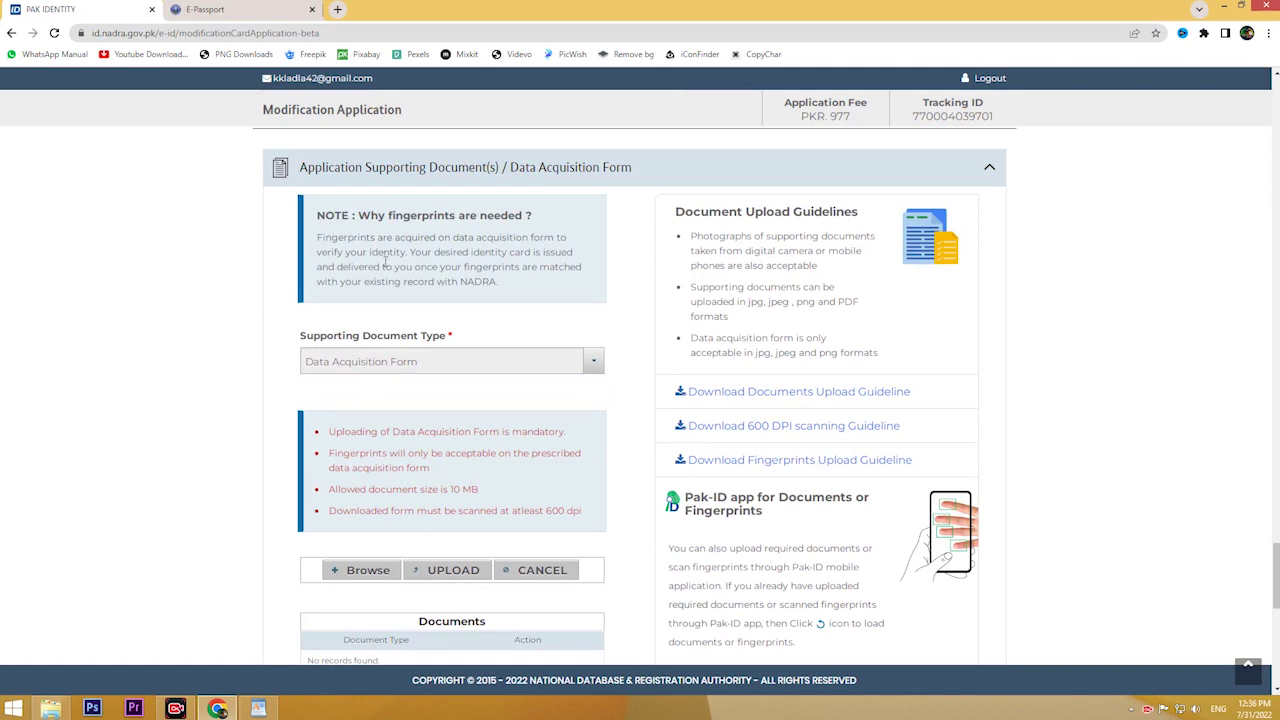
pyautogui.scroll(-4, 385, 262)
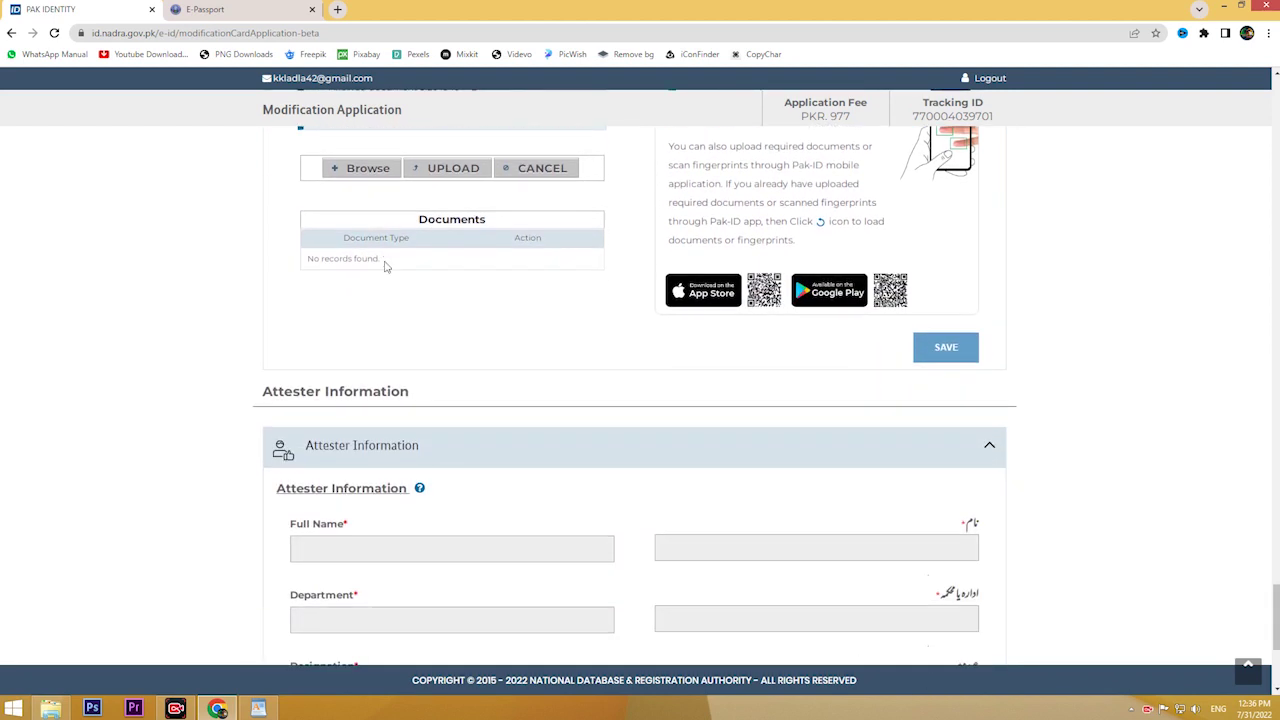
pyautogui.scroll(-3, 385, 265)
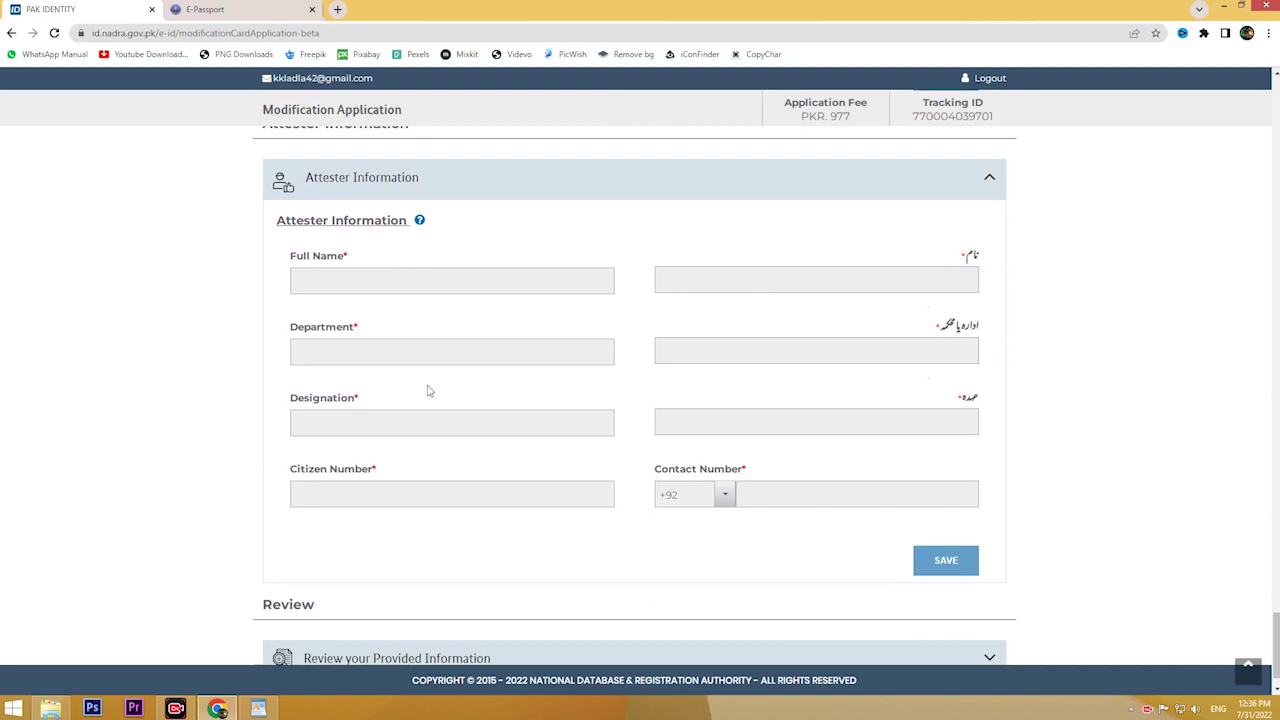
pyautogui.scroll(-1, 735, 522)
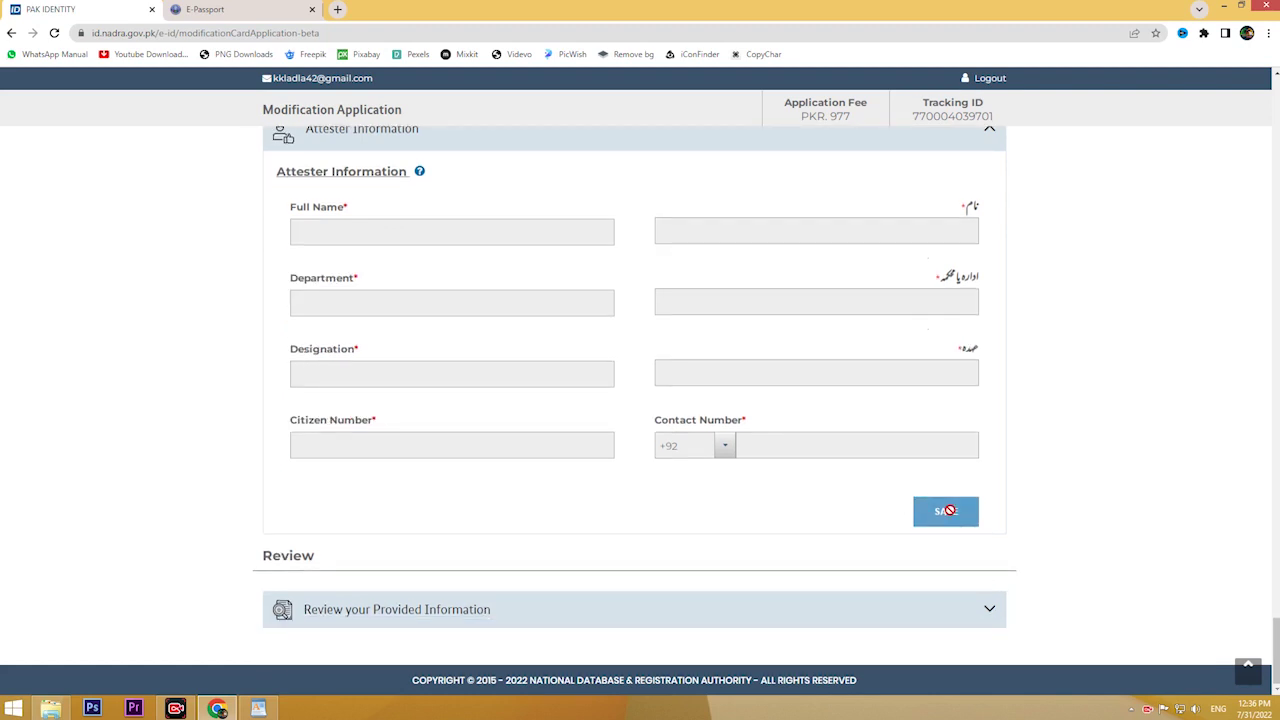
pyautogui.scroll(10, 950, 510)
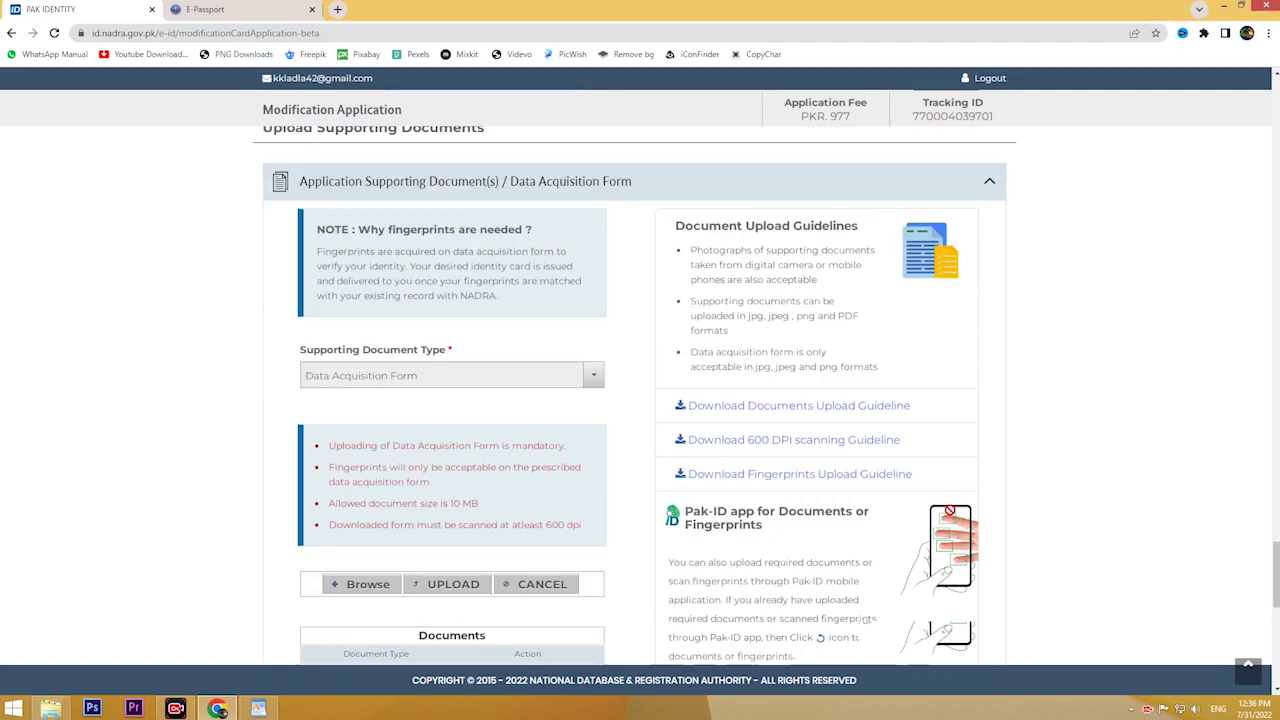
pyautogui.scroll(6, 952, 516)
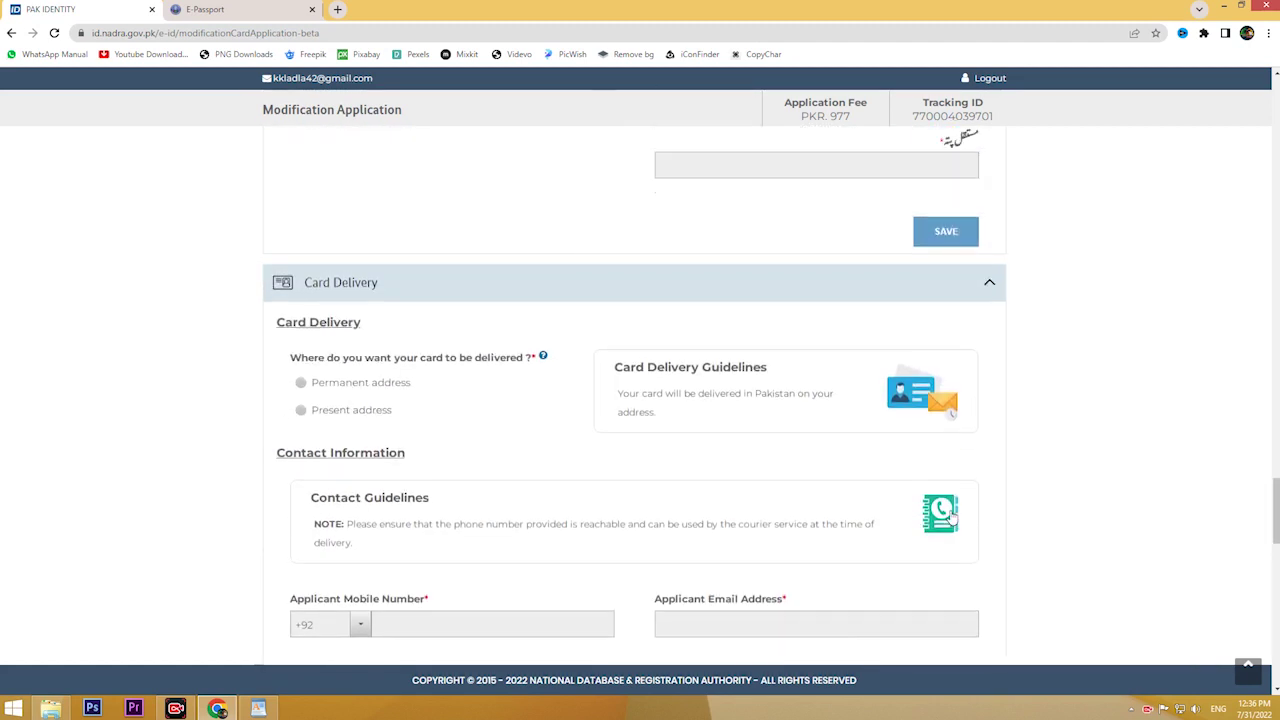
pyautogui.scroll(8, 952, 516)
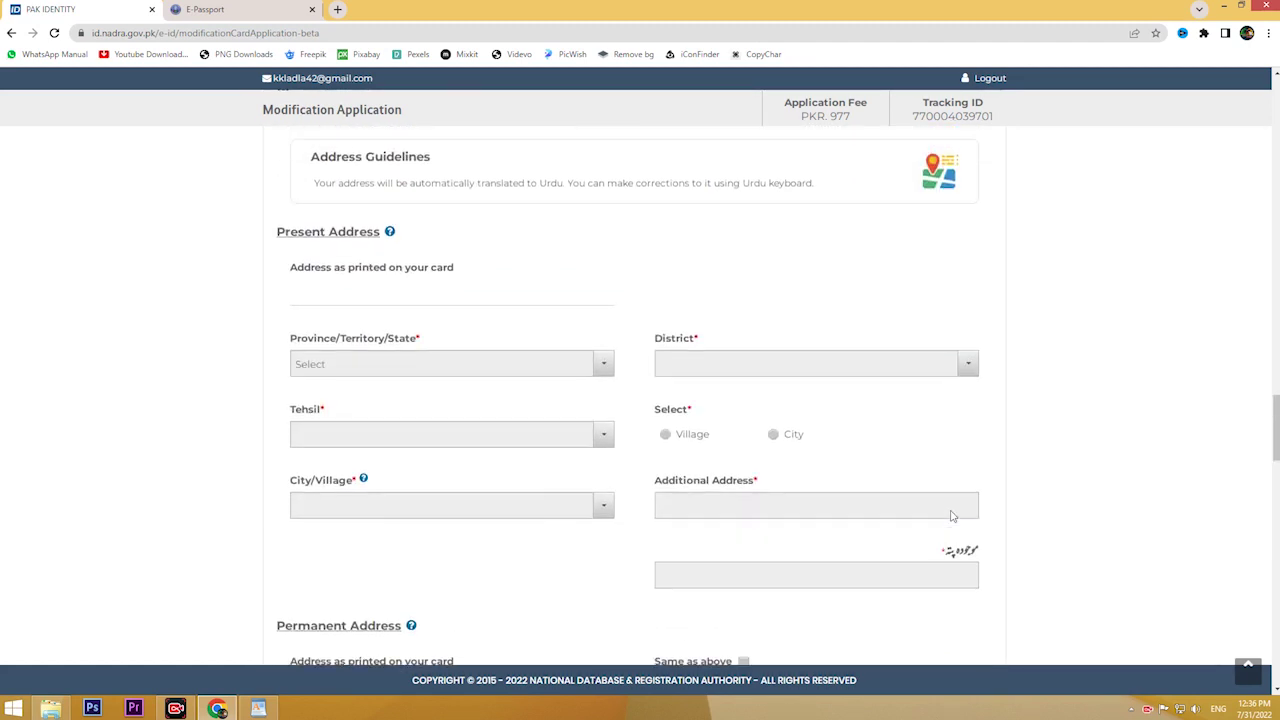
pyautogui.scroll(8, 952, 516)
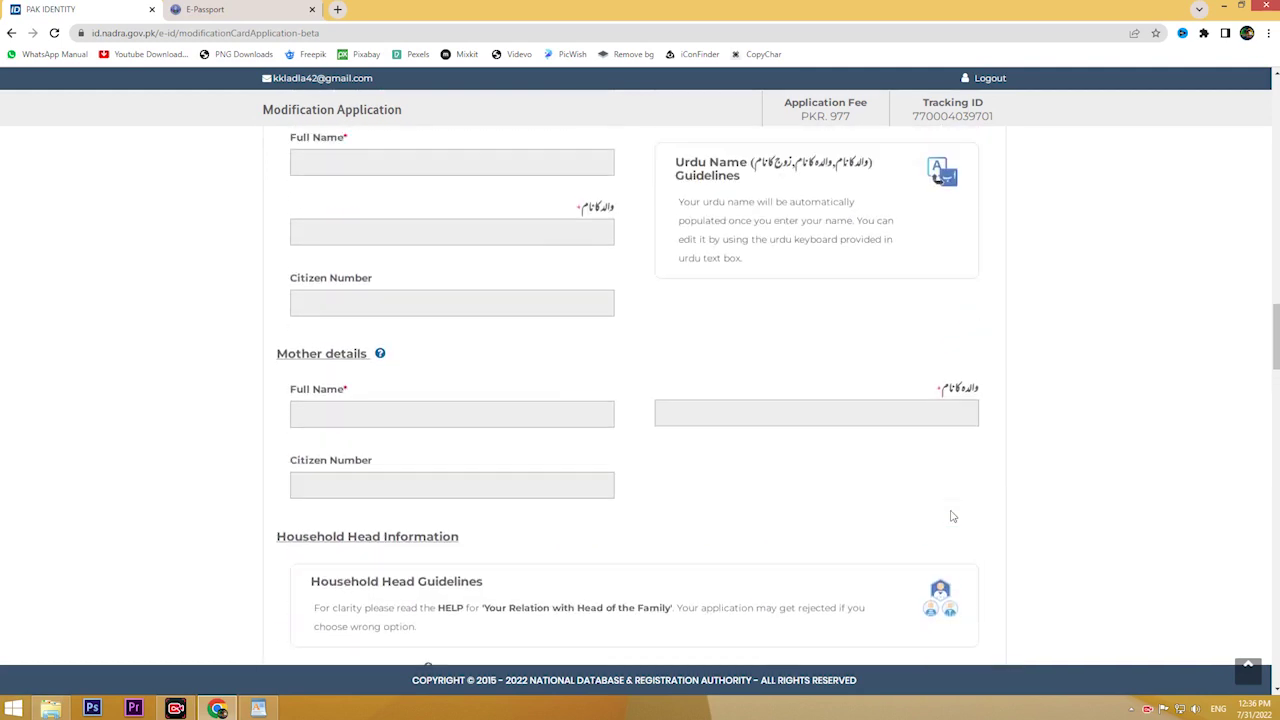
pyautogui.scroll(8, 952, 516)
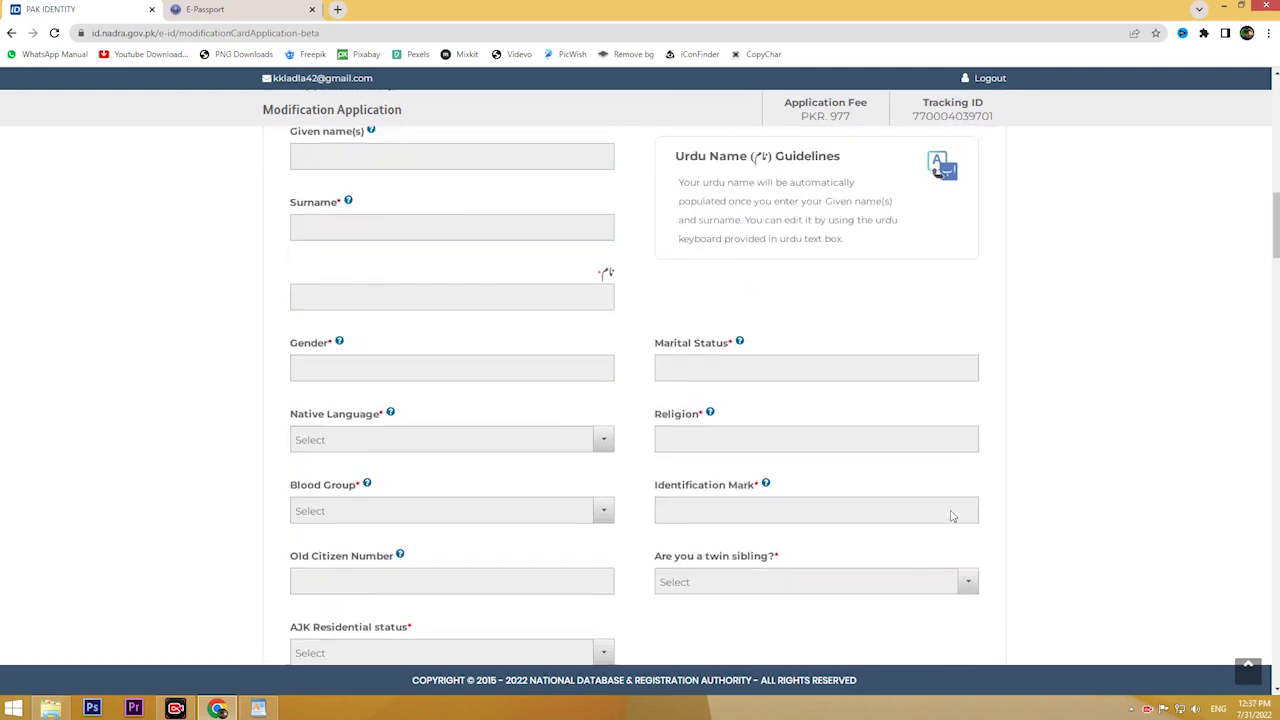
pyautogui.scroll(5, 684, 306)
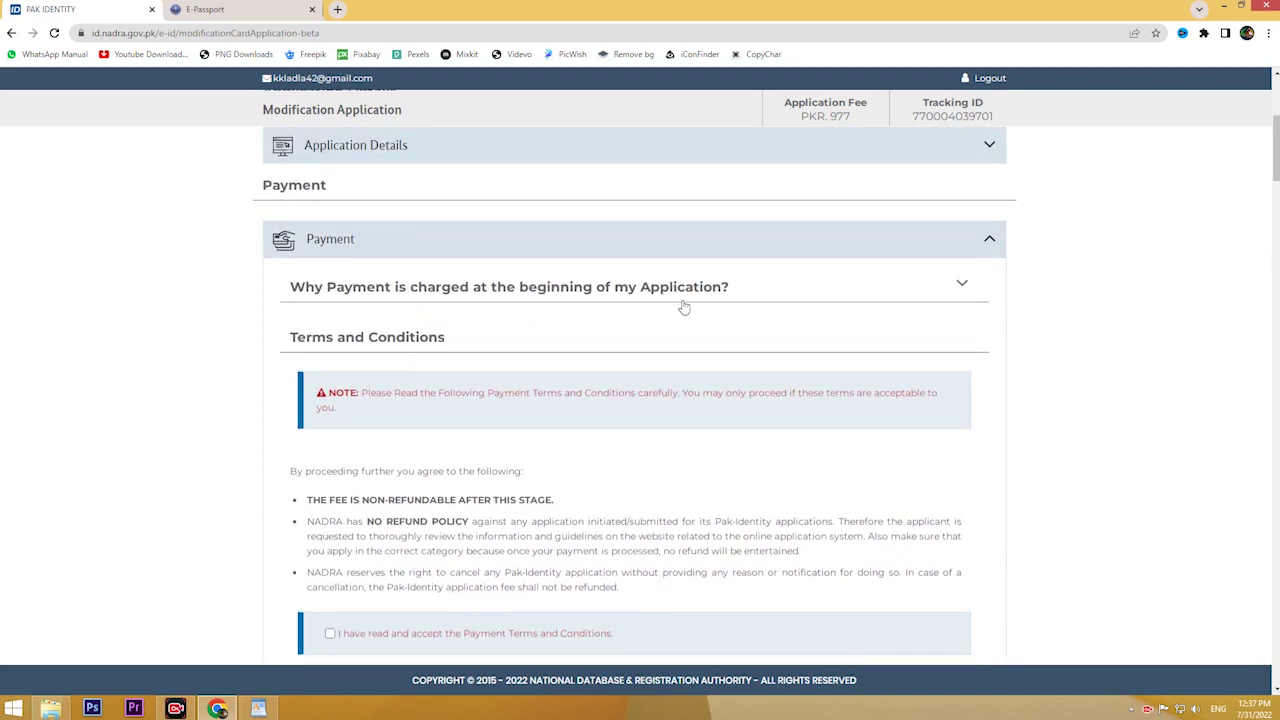
pyautogui.scroll(4, 684, 306)
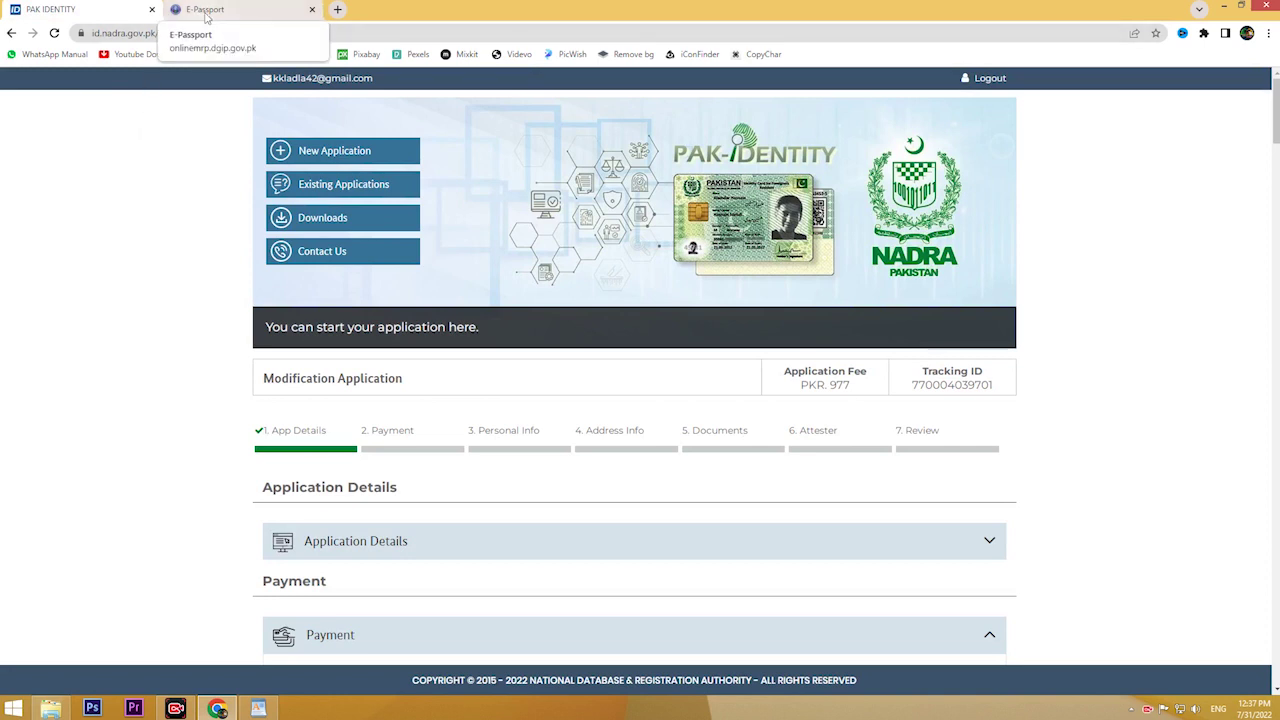
# Step: In the E-Passport tab, open and review the Register form, then go to sign-in
pyautogui.click(205, 15)
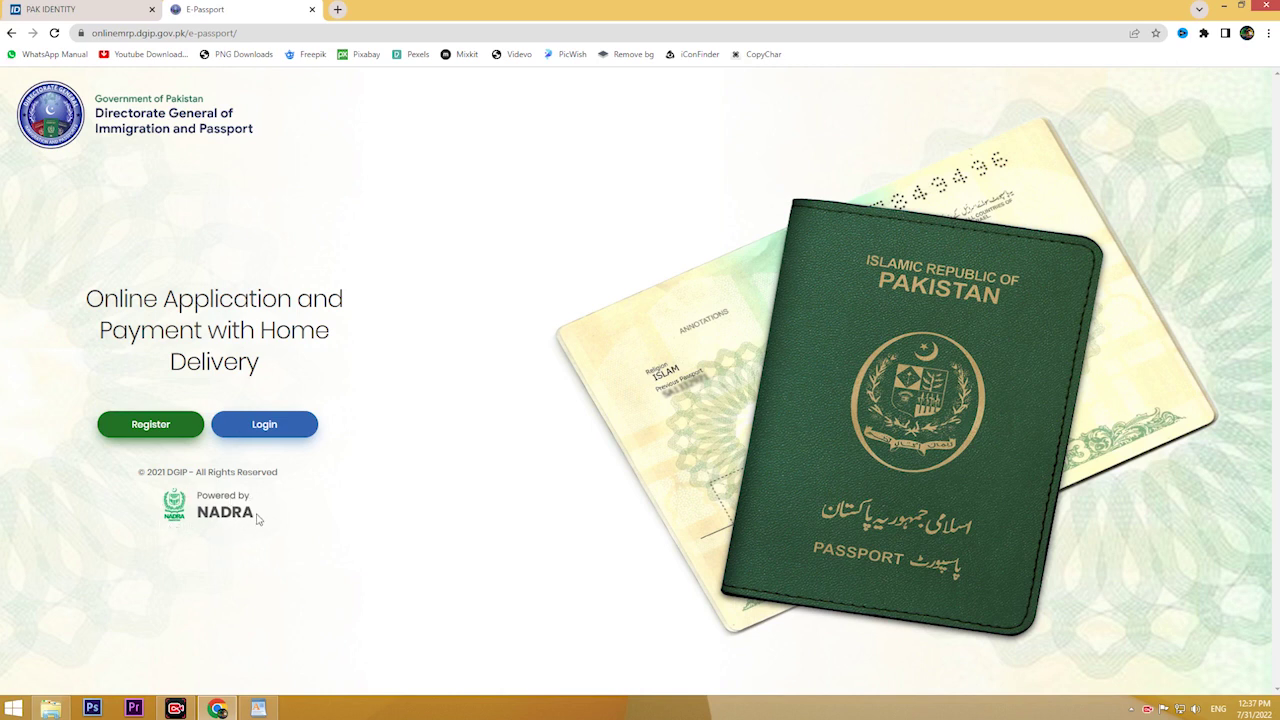
pyautogui.click(151, 432)
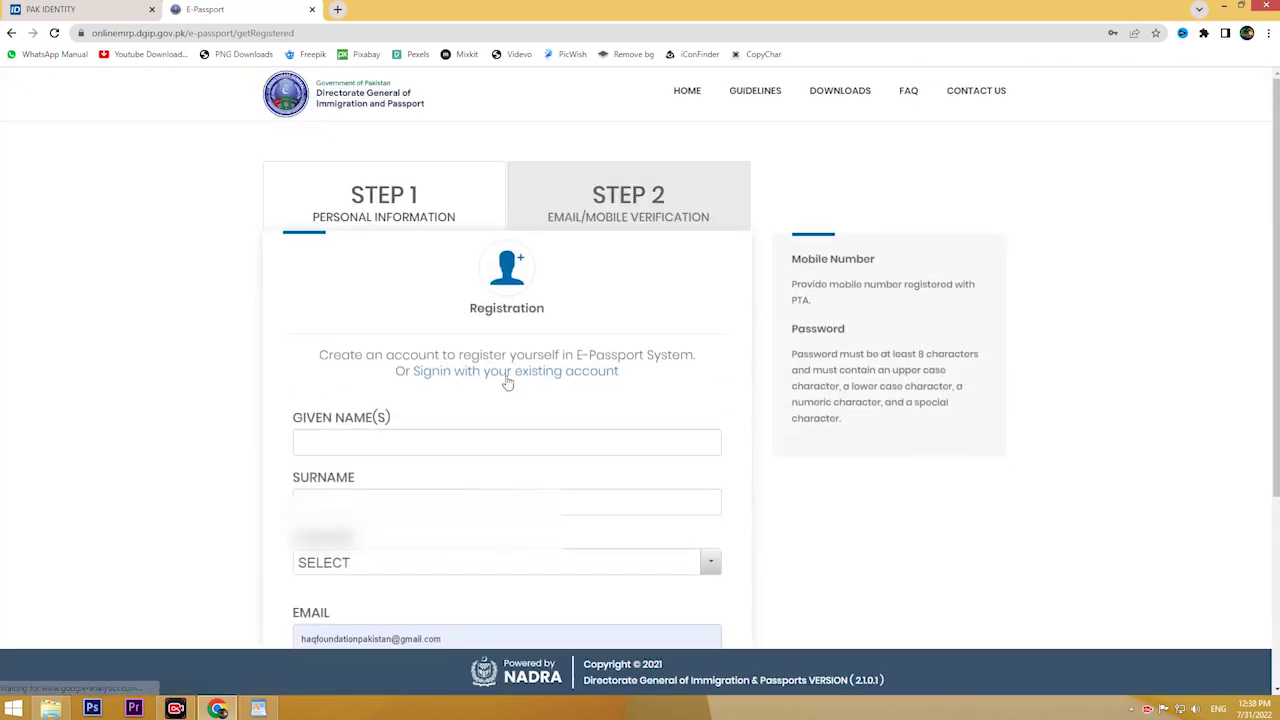
pyautogui.scroll(-2, 540, 300)
pyautogui.scroll(-2, 385, 327)
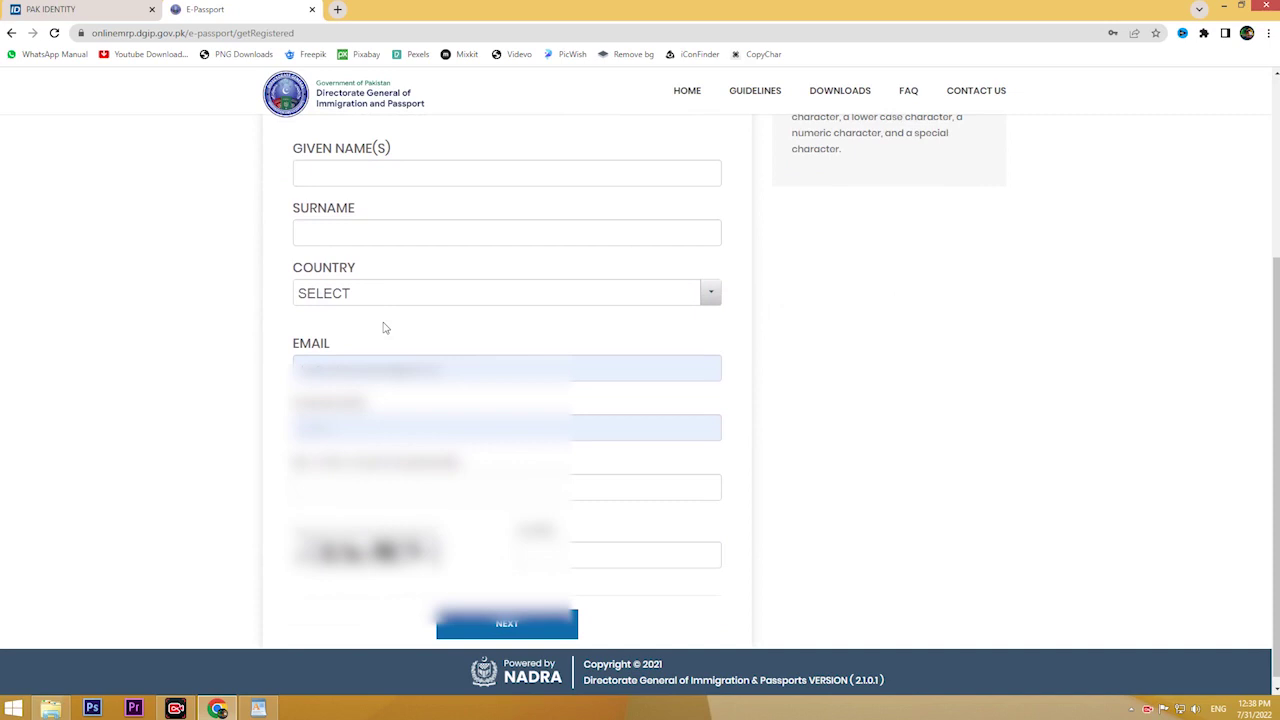
pyautogui.scroll(2, 385, 327)
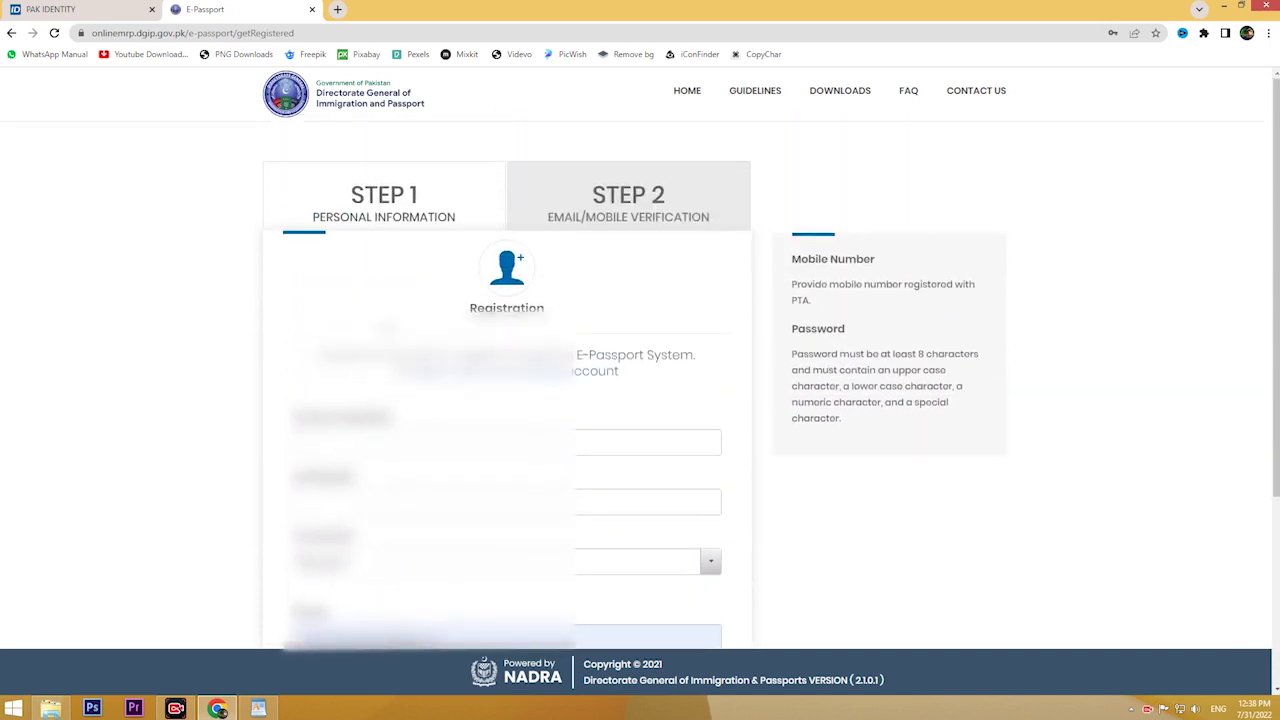
pyautogui.scroll(-3, 317, 302)
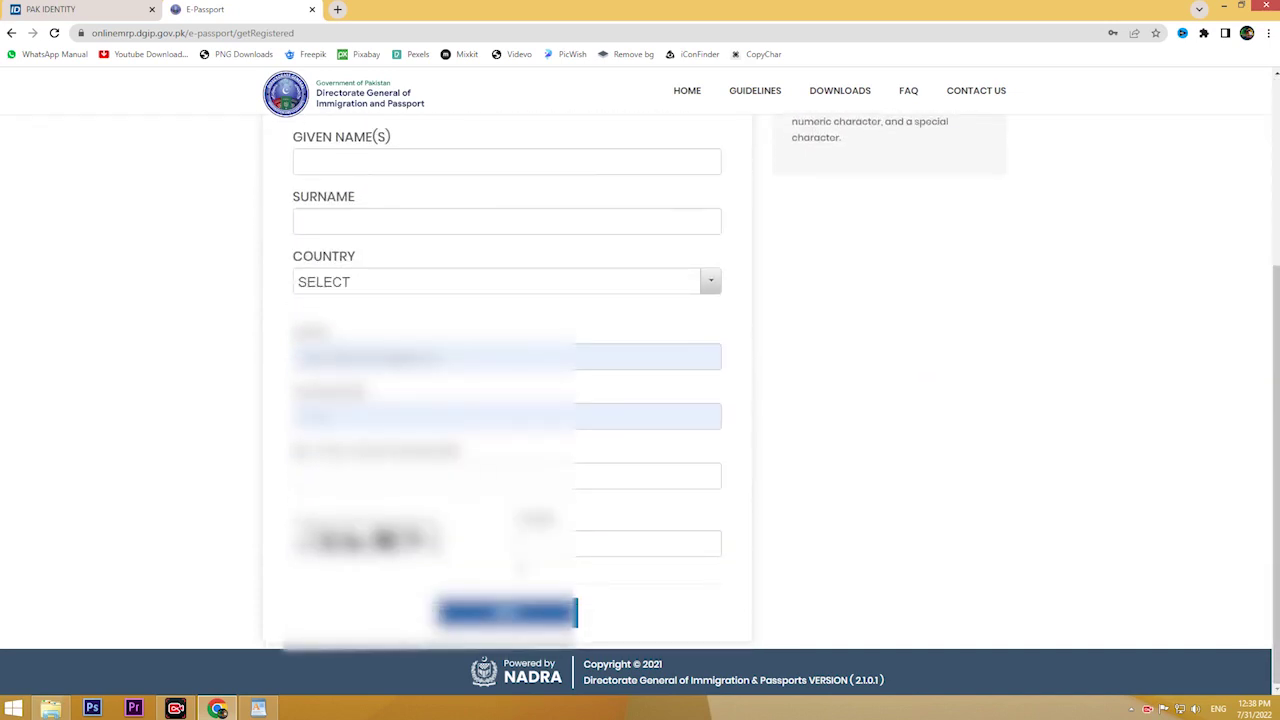
pyautogui.scroll(2, 329, 220)
pyautogui.click(500, 294)
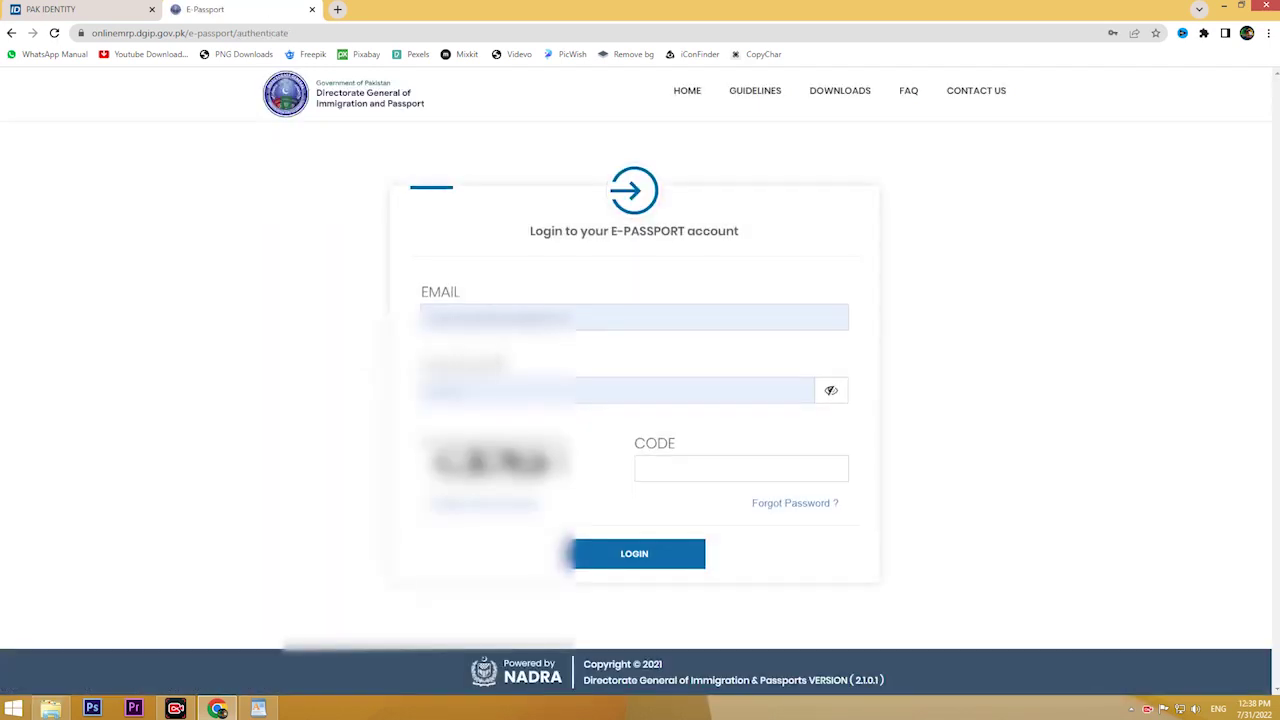
# Step: Log in to the existing account, entering the picture verification code
pyautogui.click(673, 464)
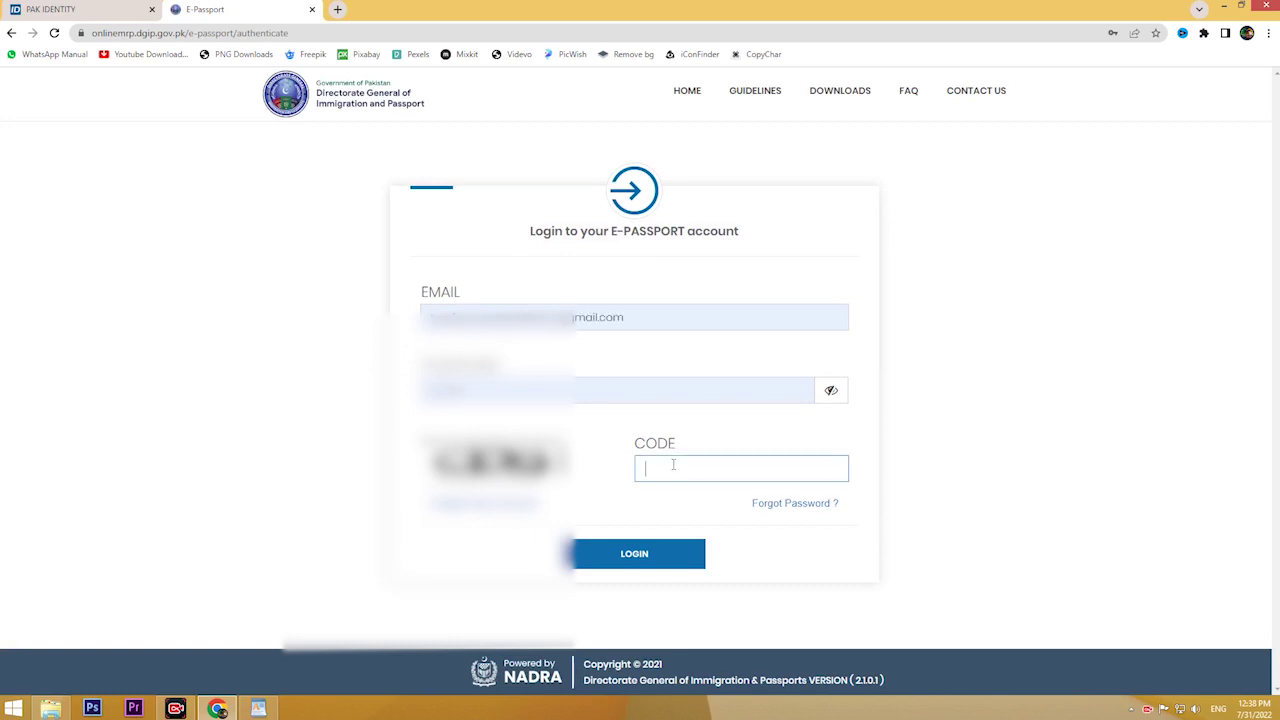
pyautogui.write('cd9')
pyautogui.click(650, 553)
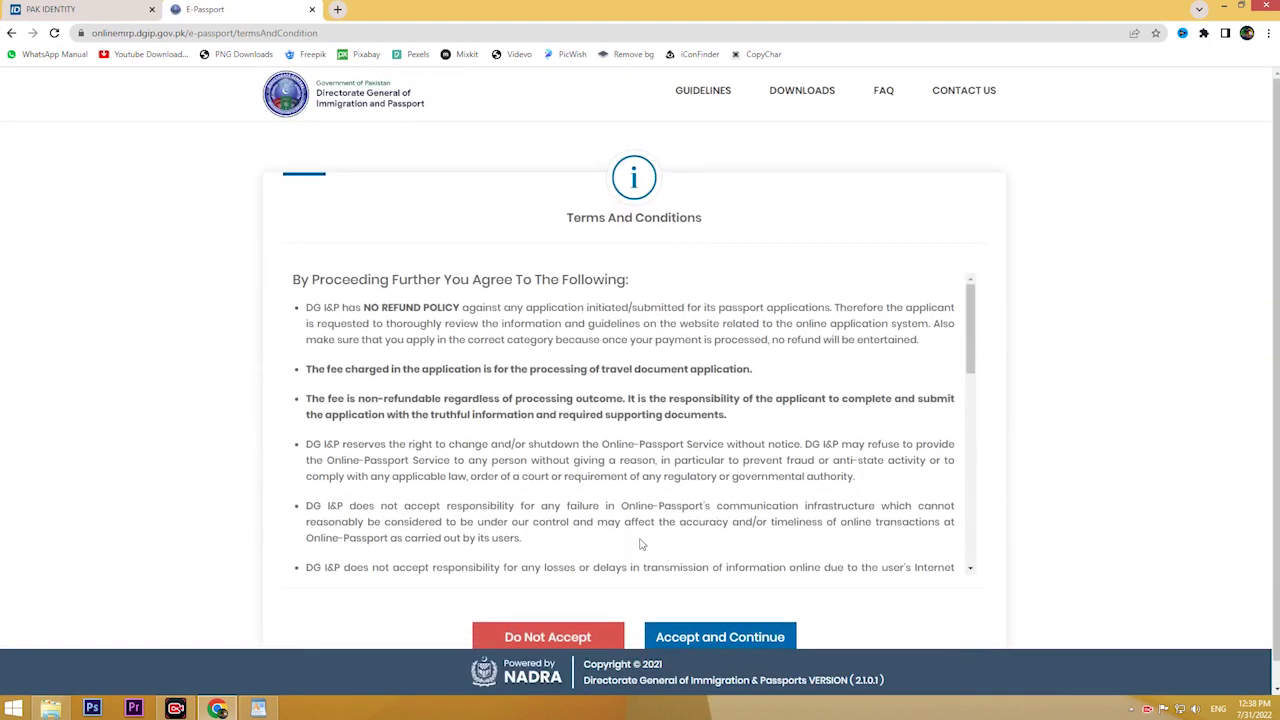
# Step: Accept the terms and conditions and start a new passport application
pyautogui.scroll(-2, 642, 545)
pyautogui.click(724, 639)
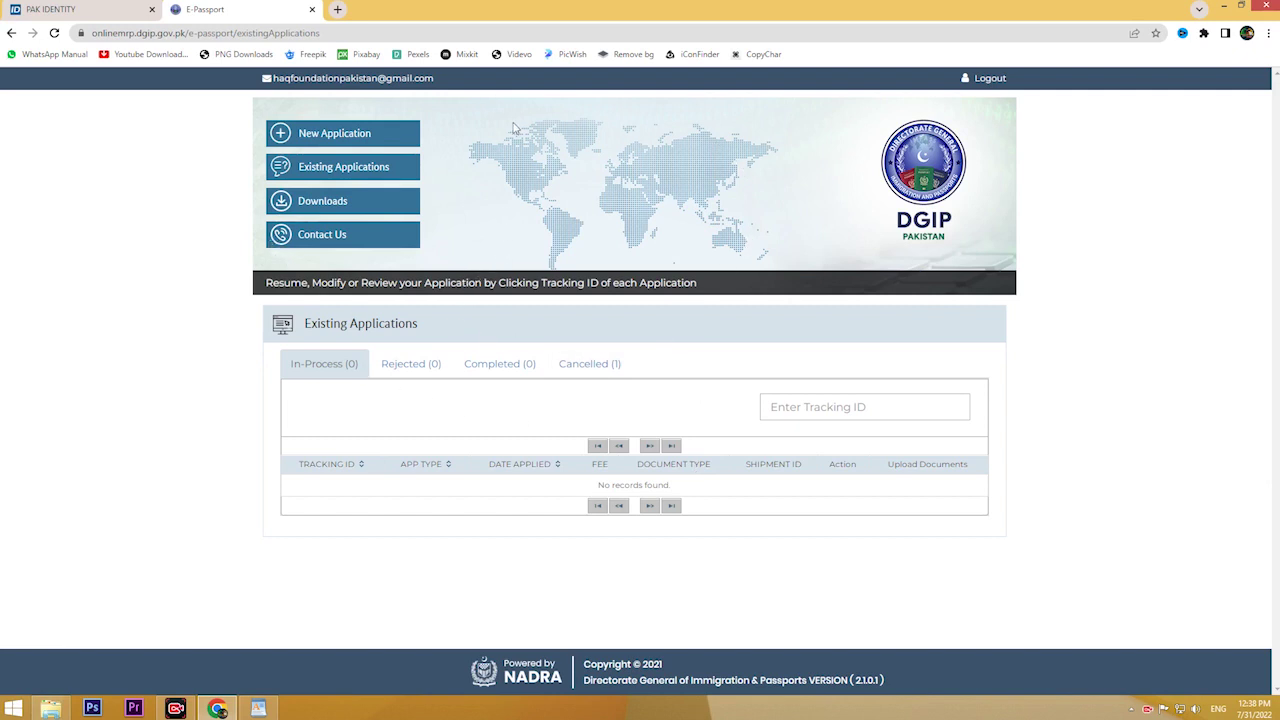
pyautogui.click(365, 140)
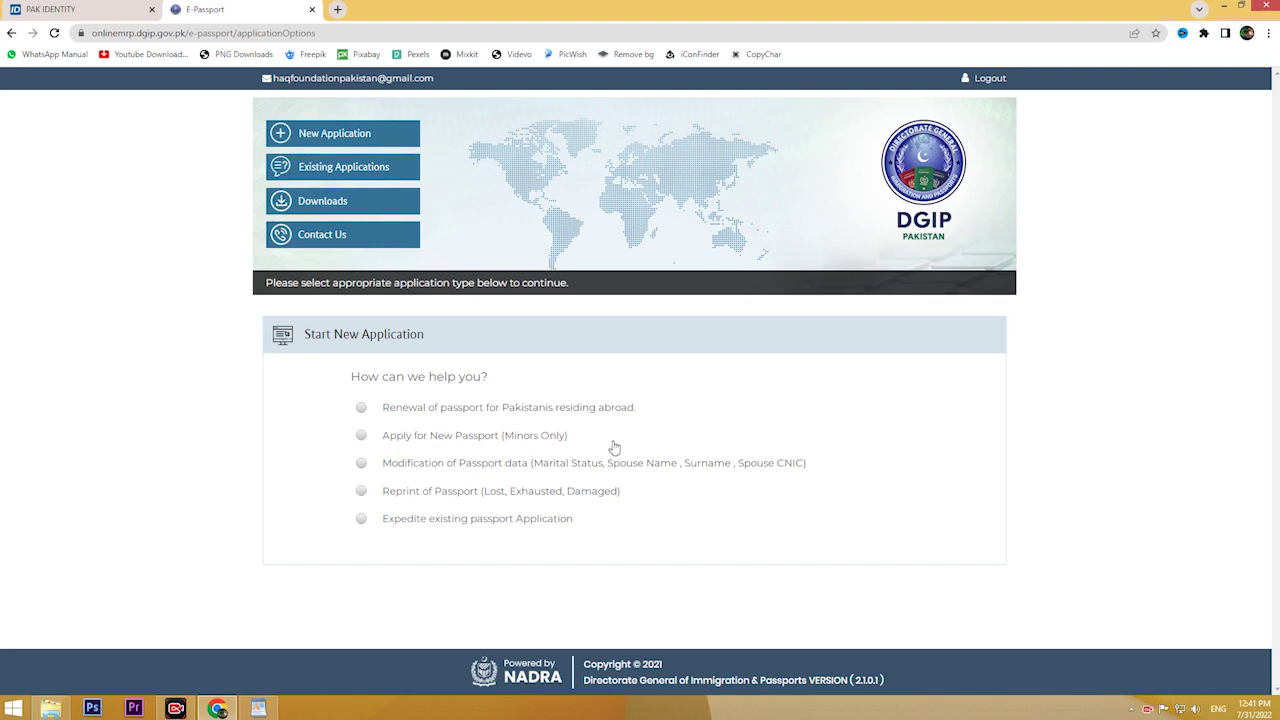
# Step: Select 'Renewal of passport for Pakistanis residing abroad', leaving the expired-passport question unanswered
pyautogui.click(361, 407)
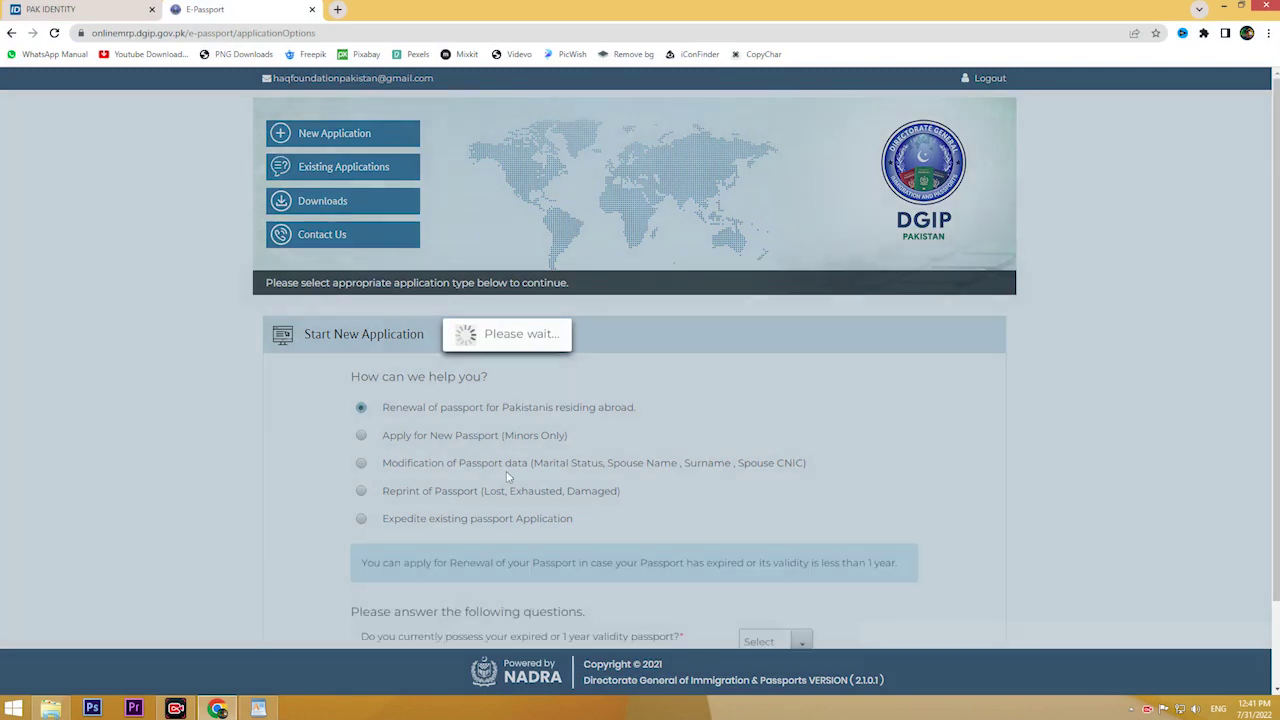
pyautogui.scroll(-1, 510, 475)
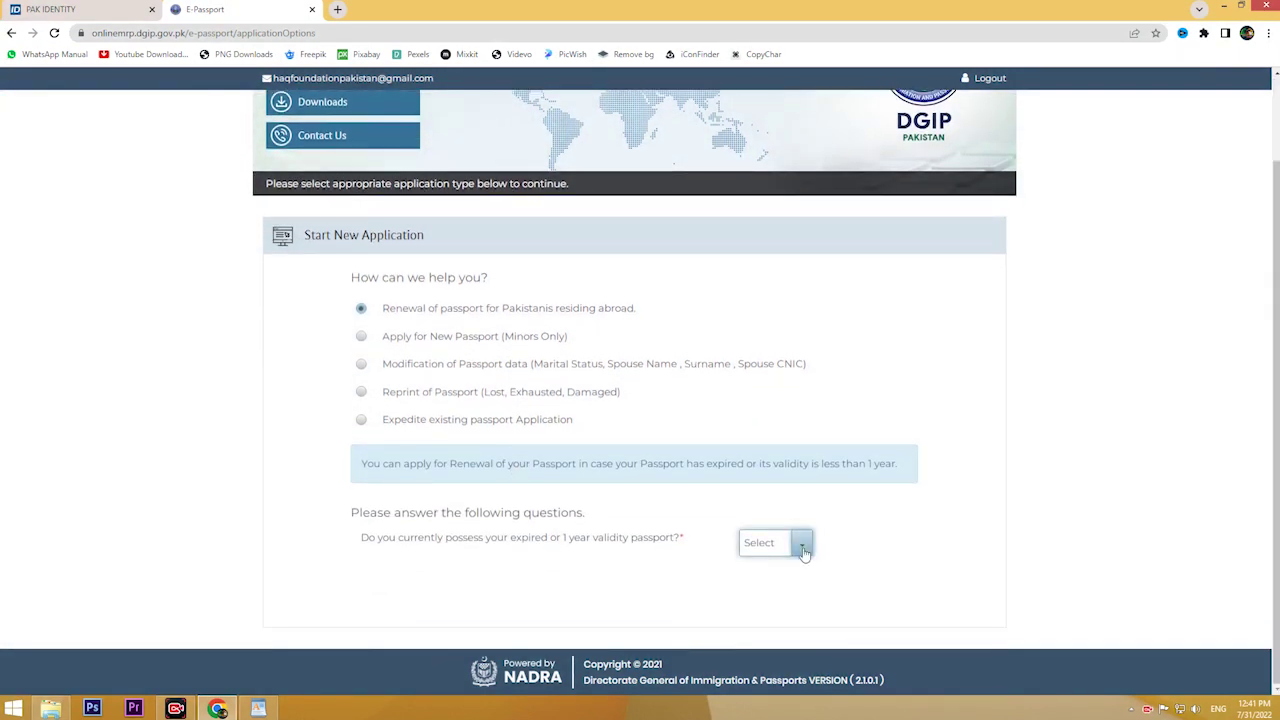
pyautogui.click(803, 546)
pyautogui.click(925, 541)
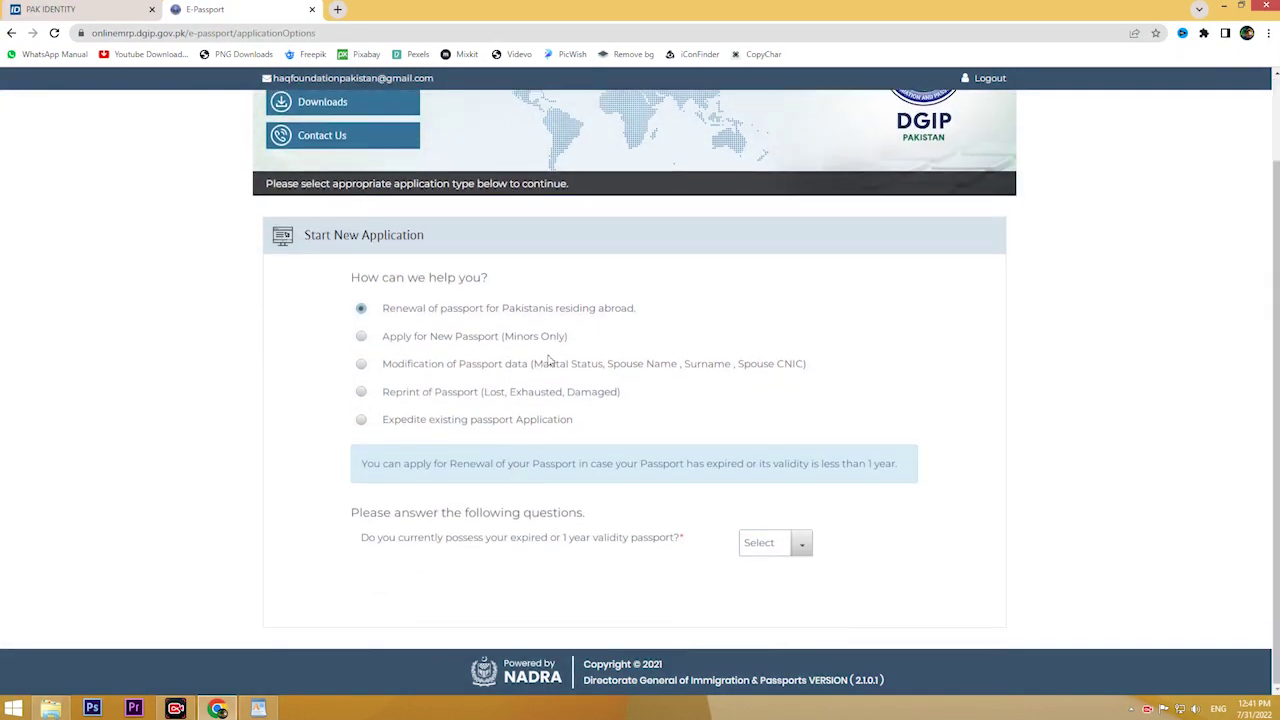
pyautogui.scroll(1, 548, 360)
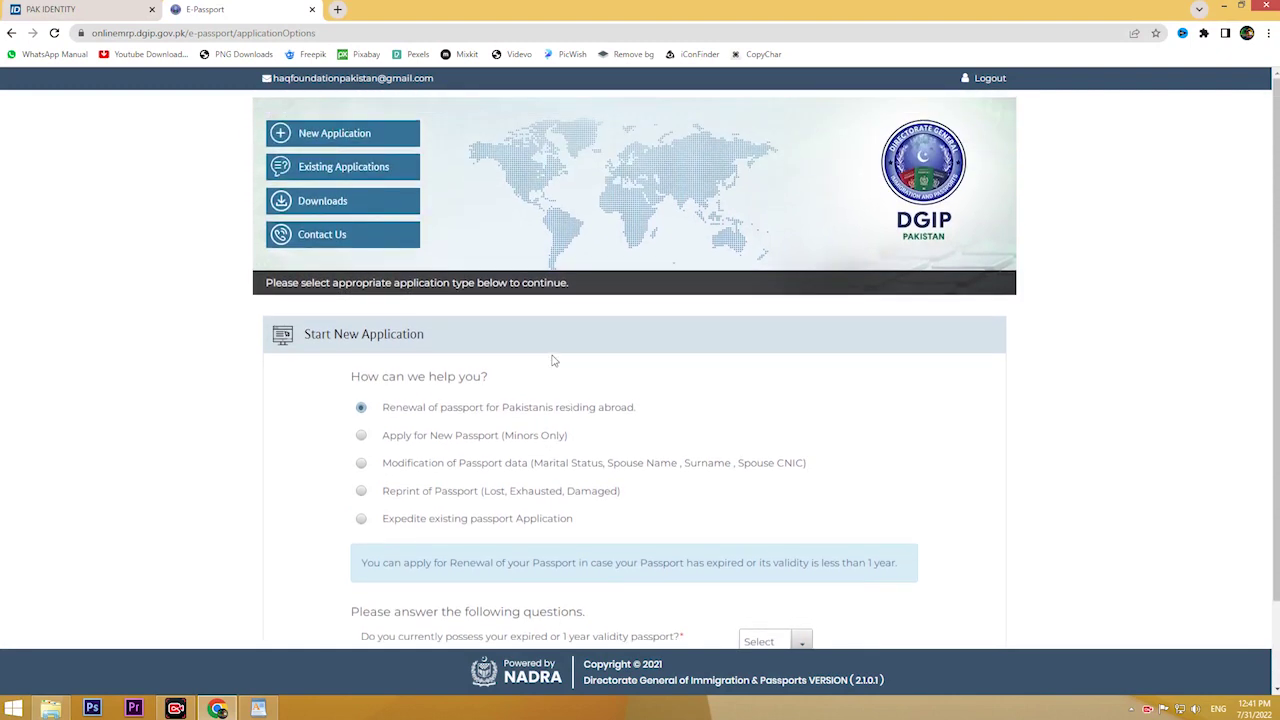